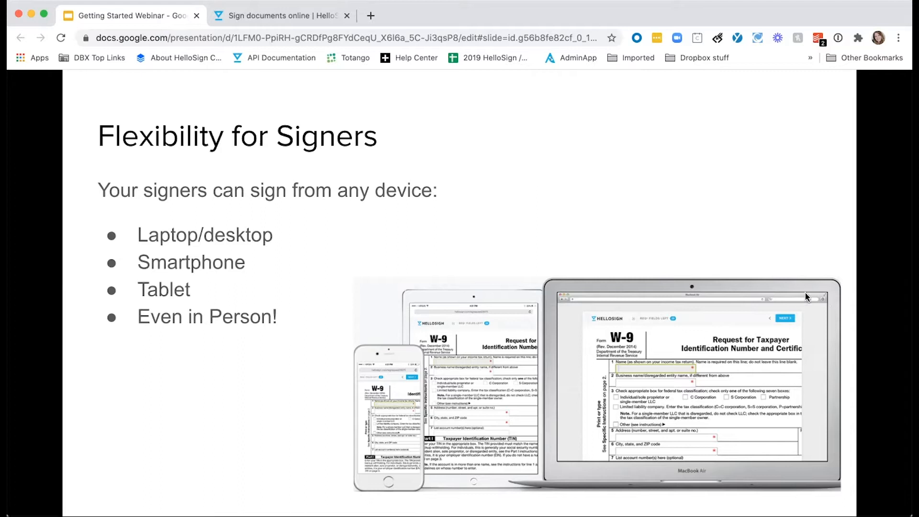
Exit the Google Slides slideshow and switch to the HelloSign home dashboard tab
key("ctrl+Tab")
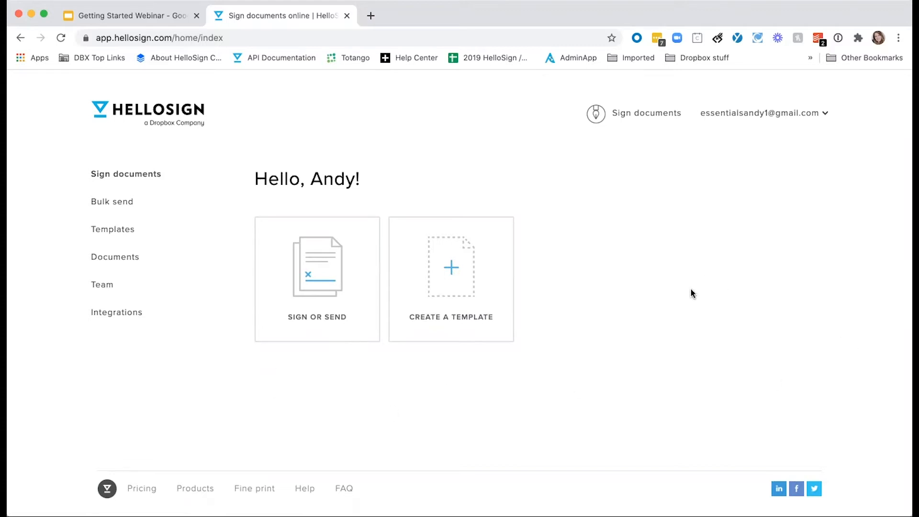
Choose Create a signature from the account menu at top right
left_click(759, 113)
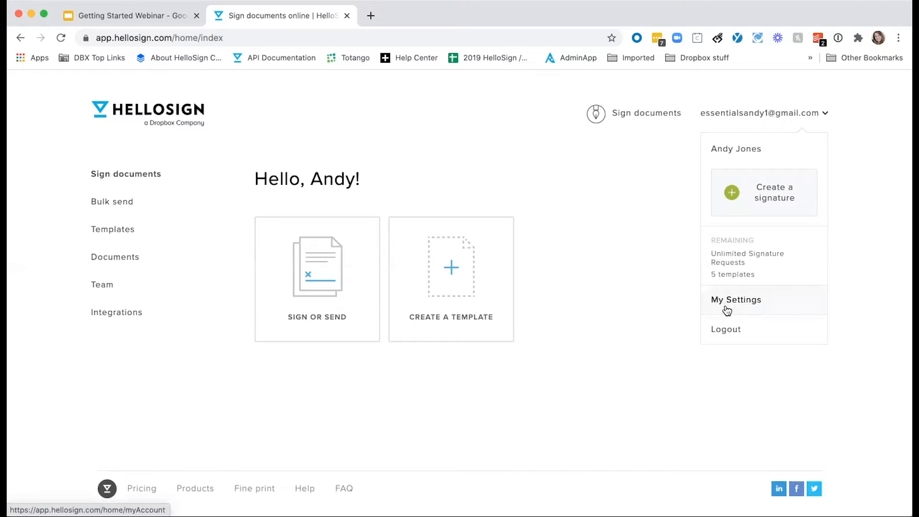
left_click(733, 194)
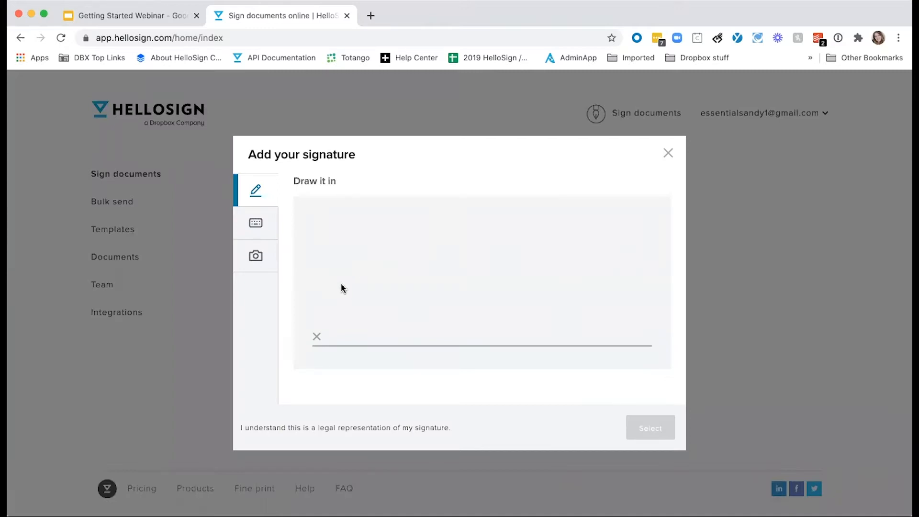
Draw a freehand signature, then try a typed signature in several handwriting fonts
mouse_move(331, 270)
left_mouse_down()
mouse_move(329, 294)
mouse_move(359, 331)
mouse_move(361, 307)
mouse_move(418, 350)
left_mouse_up()
left_click(257, 225)
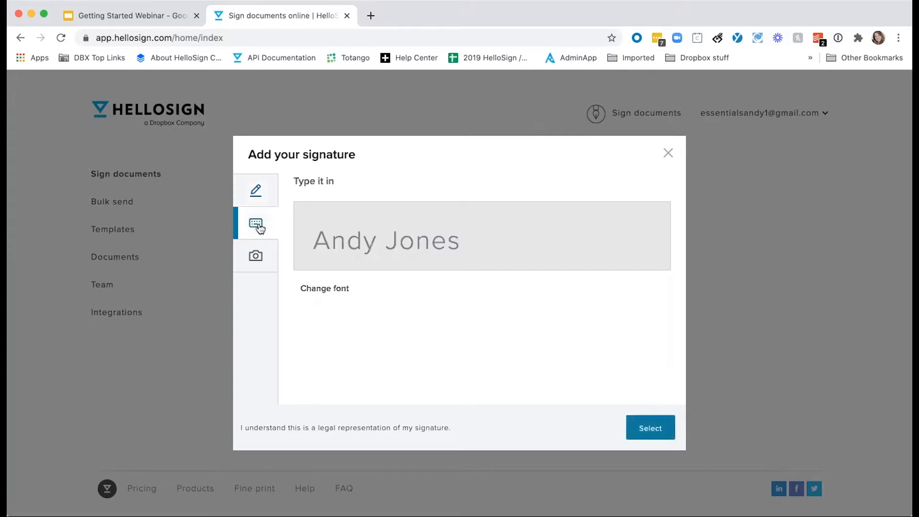
left_click(322, 290)
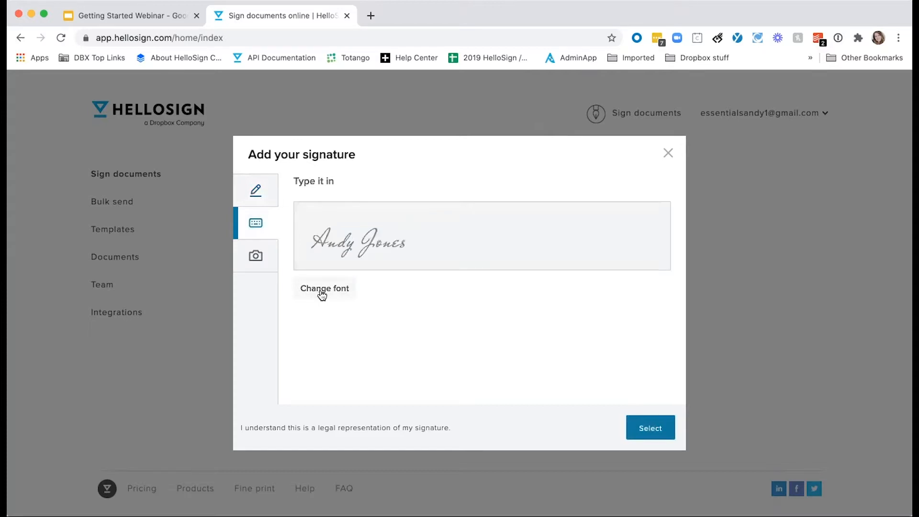
left_click(323, 290)
left_click(322, 290)
left_click(323, 290)
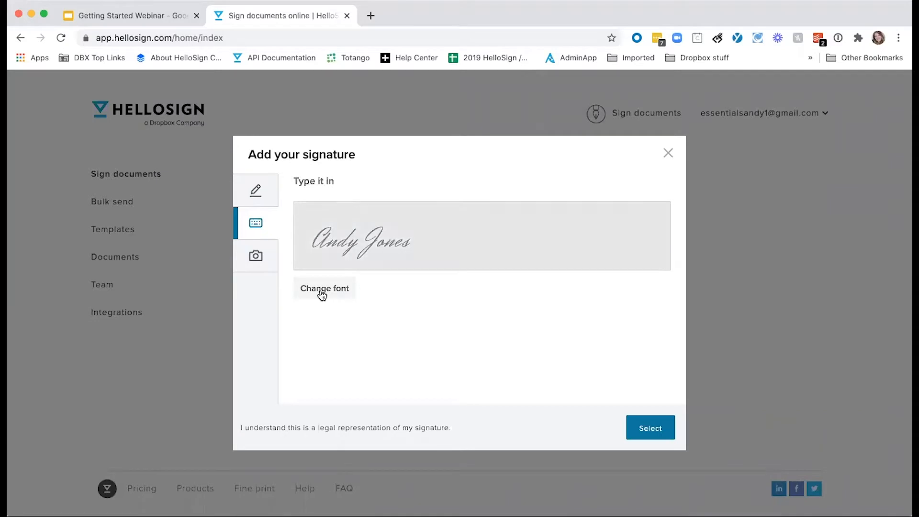
left_click(323, 290)
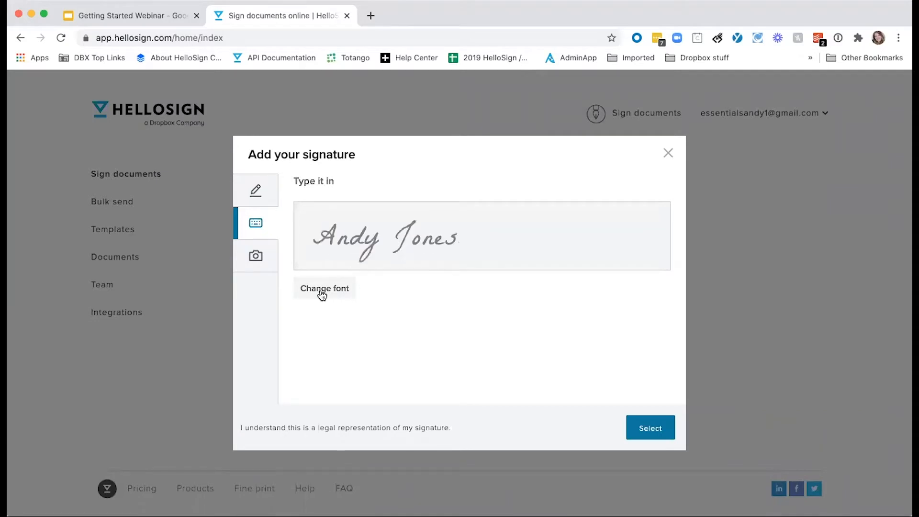
left_click(323, 290)
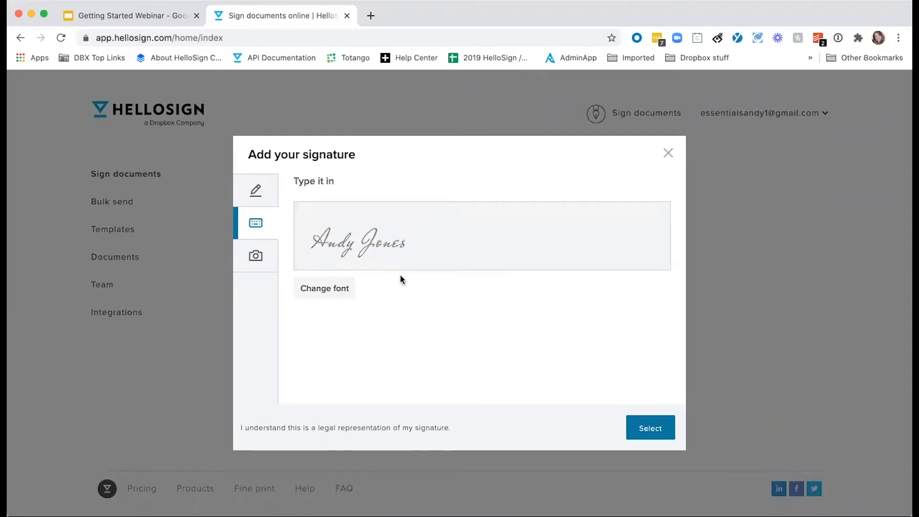
View the signature photo option, try one more typed font, and close without saving
left_click(263, 270)
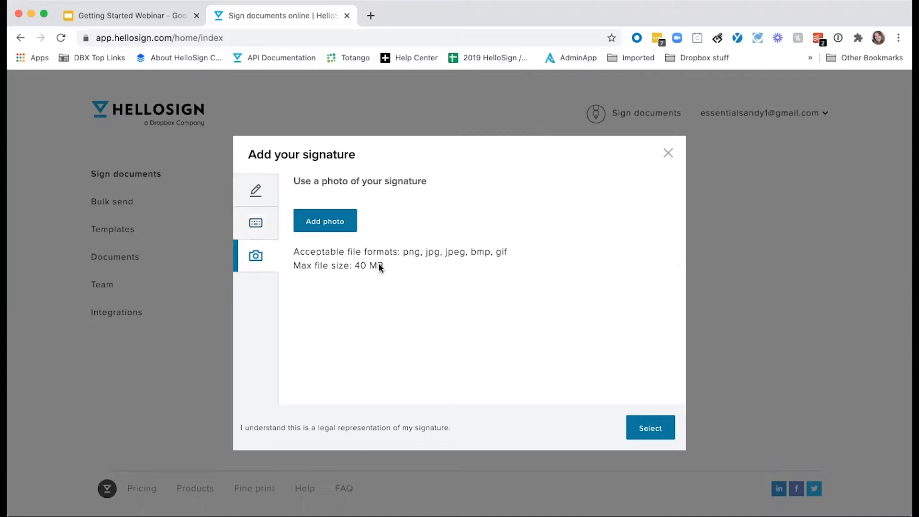
left_click(259, 225)
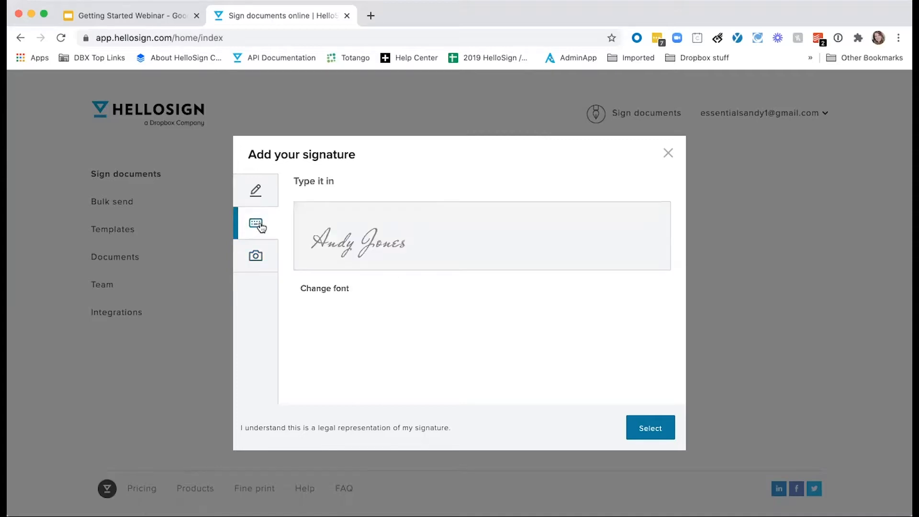
left_click(327, 295)
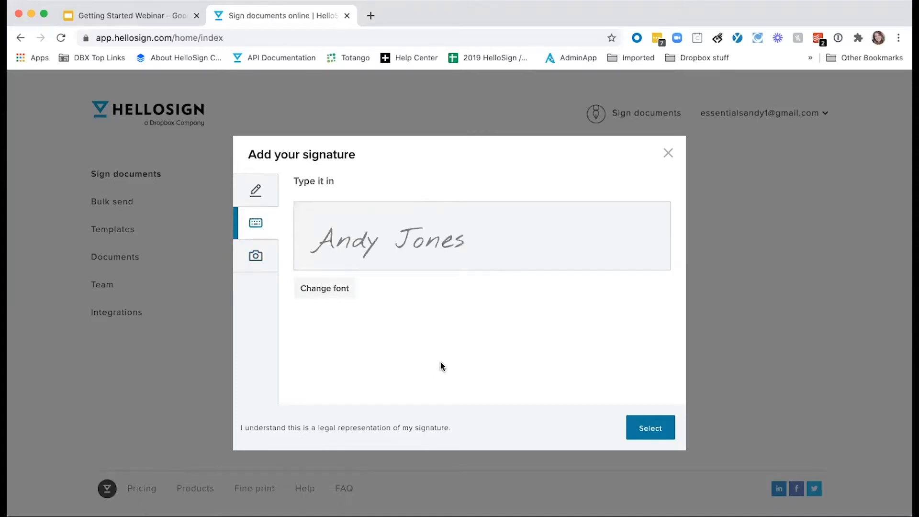
left_click(892, 108)
mouse_move(775, 116)
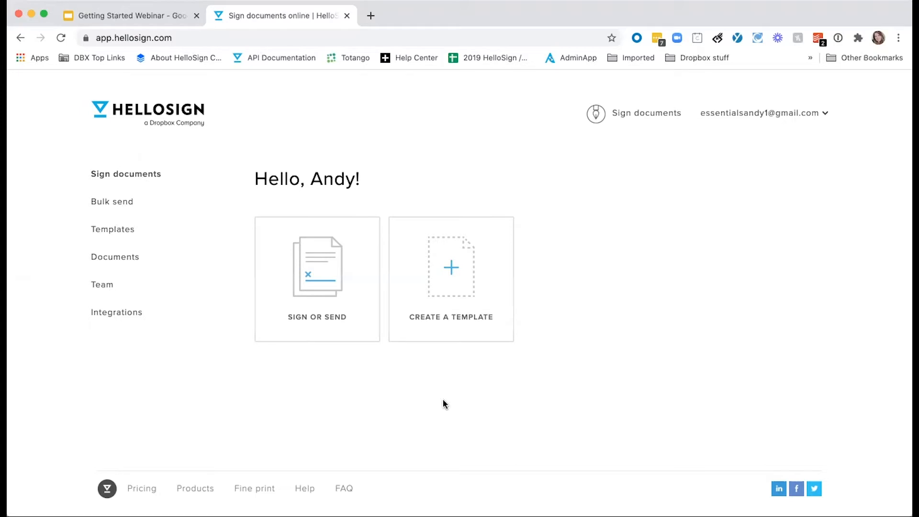
Upload sample NDA example.pdf and the purchase agreement, ordering the NDA first
left_click(321, 263)
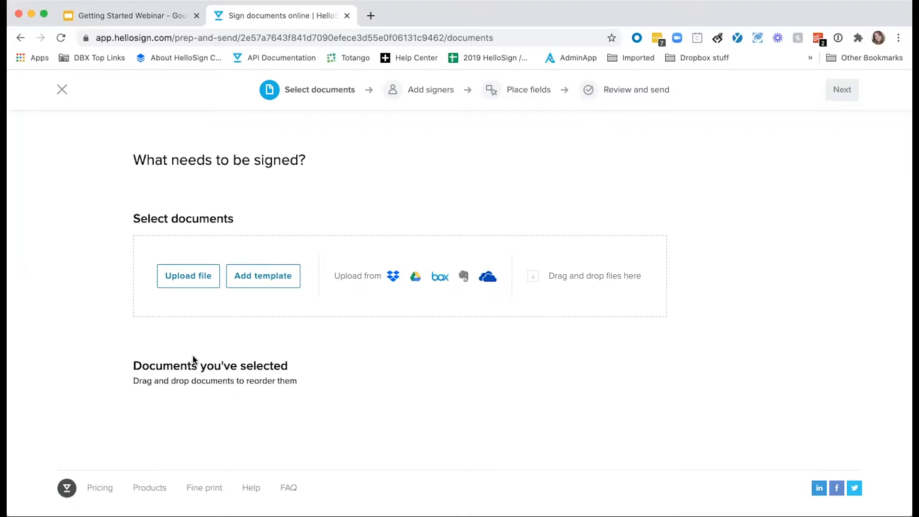
left_click(197, 284)
left_click(749, 455)
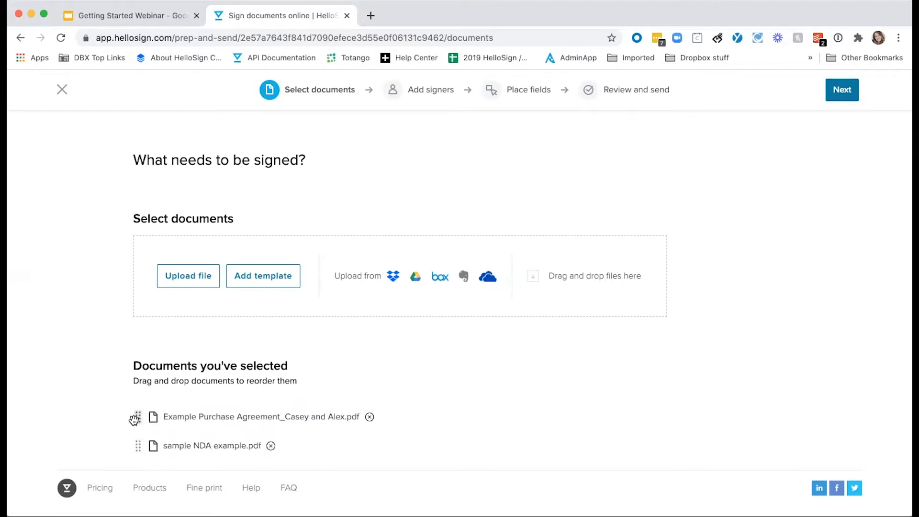
left_click_drag(135, 418, 139, 448)
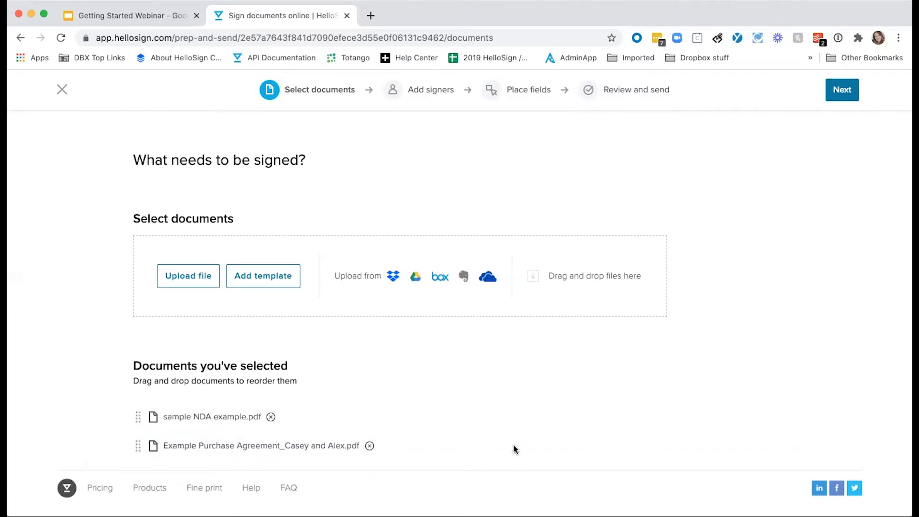
Add the first signer's full name and e-mail address
left_click(837, 93)
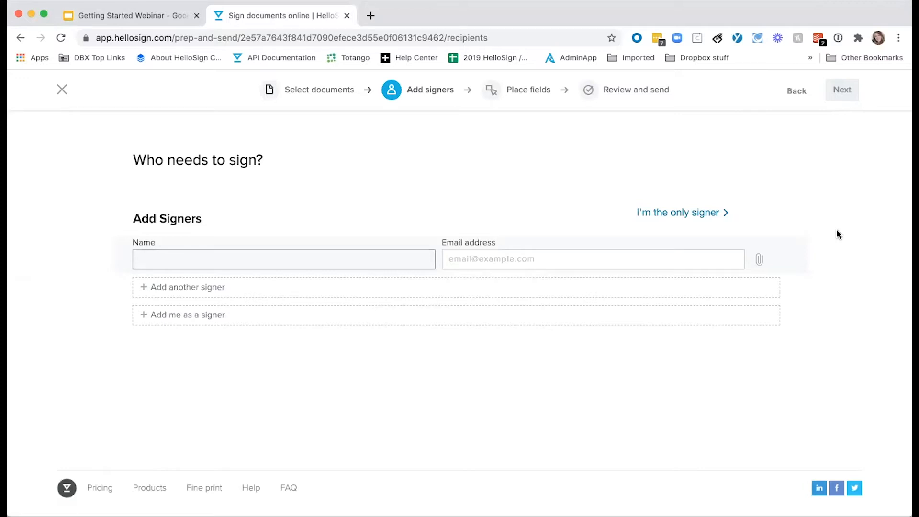
left_click(448, 259)
left_click(119, 300)
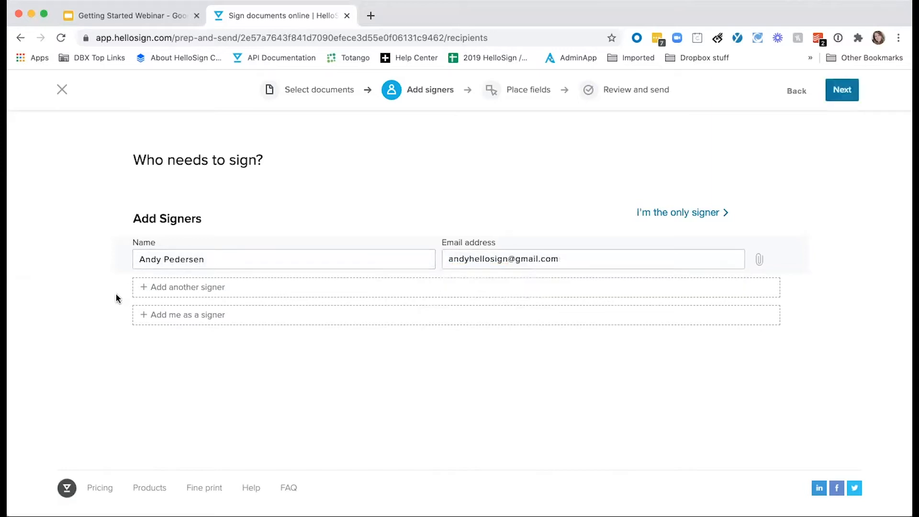
Add a second signer's name and e-mail, then try a signing order and turn it off
left_click(223, 295)
key("Tab")
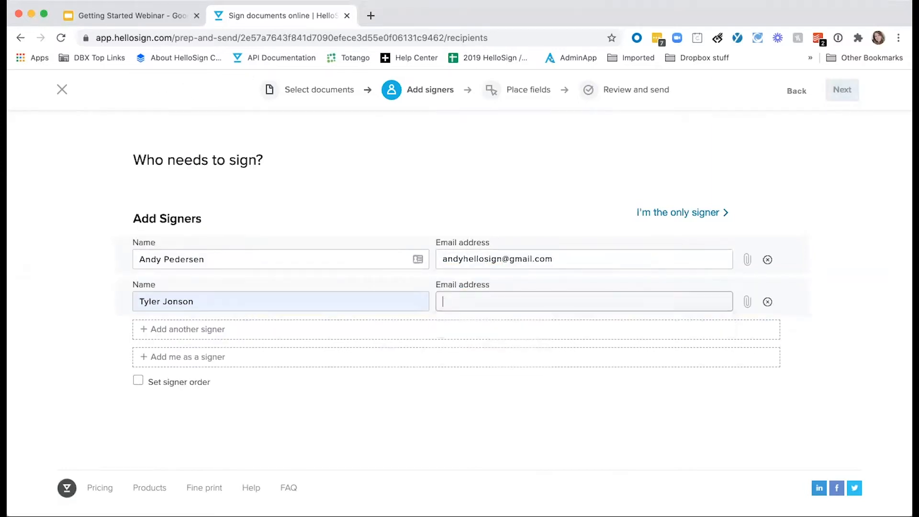
left_click(400, 395)
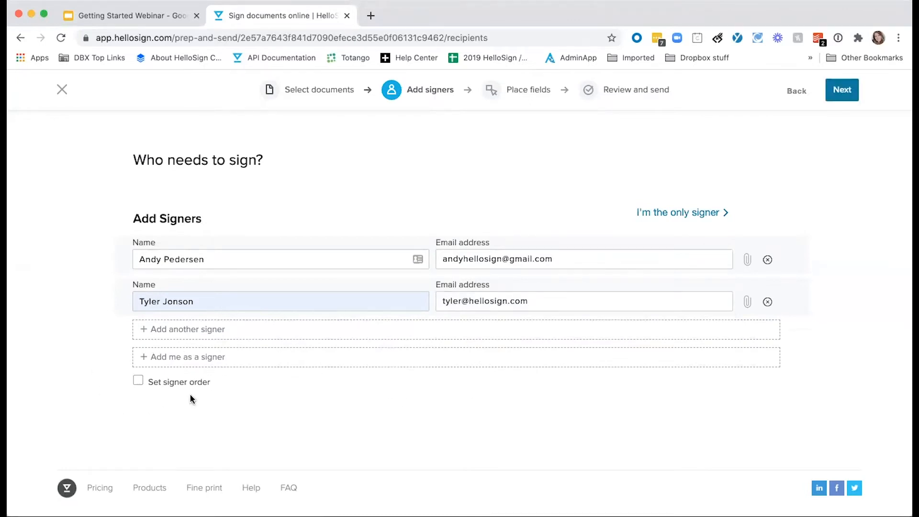
left_click(139, 382)
left_click_drag(126, 305, 122, 263)
left_click(139, 383)
Advance to the Place fields step and scroll through the Non-Disclosure Agreement
left_click(843, 91)
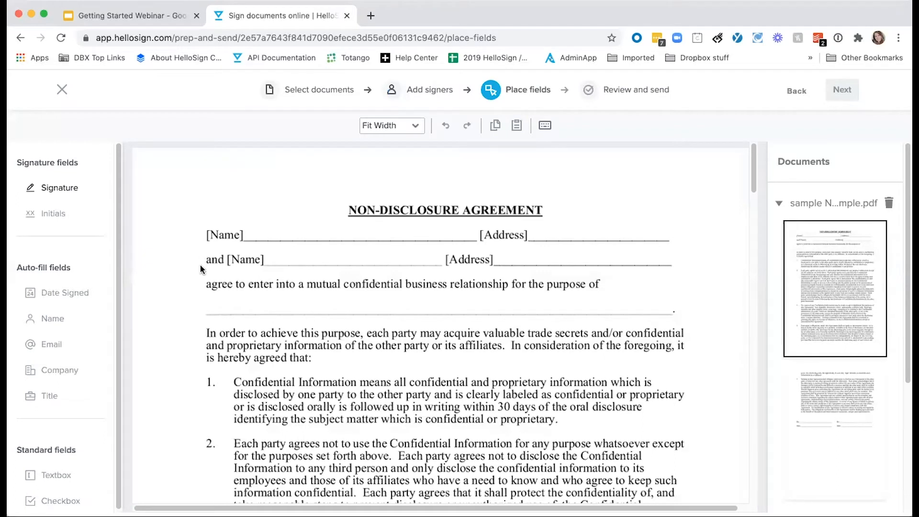
scroll(93, 307, "down", 1)
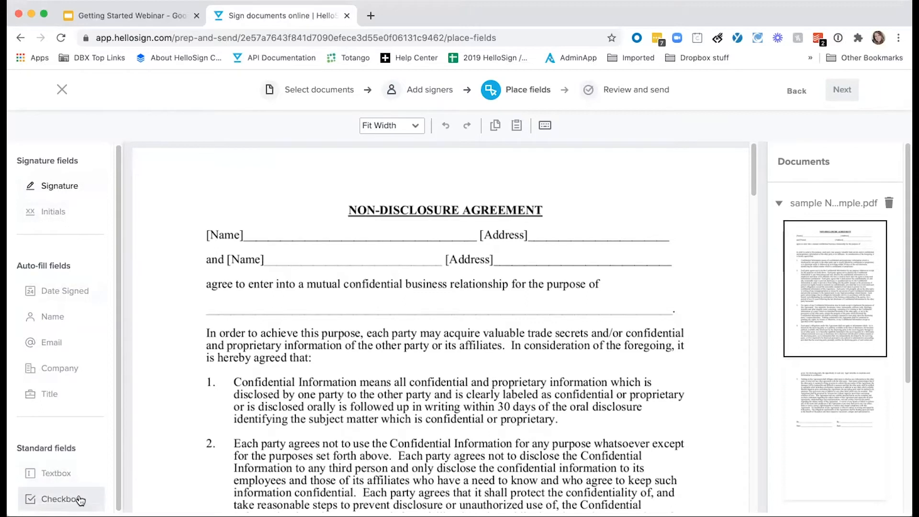
Place a textbox on the NDA's first [Name] line, resized to end before [Address]
left_click(57, 475)
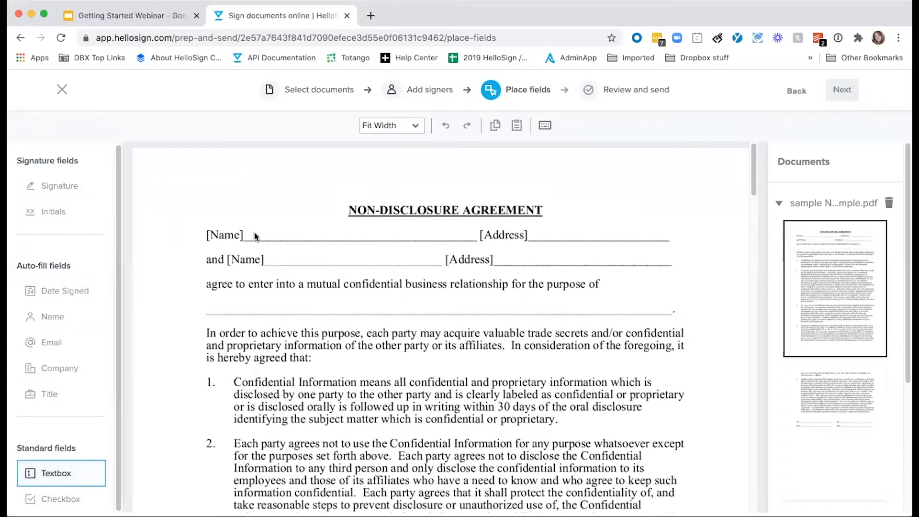
left_click(269, 229)
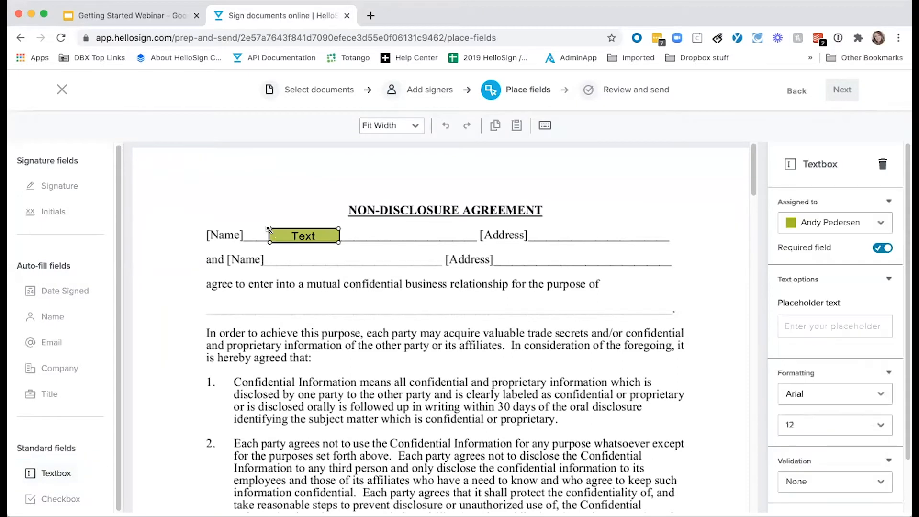
left_click_drag(263, 232, 258, 233)
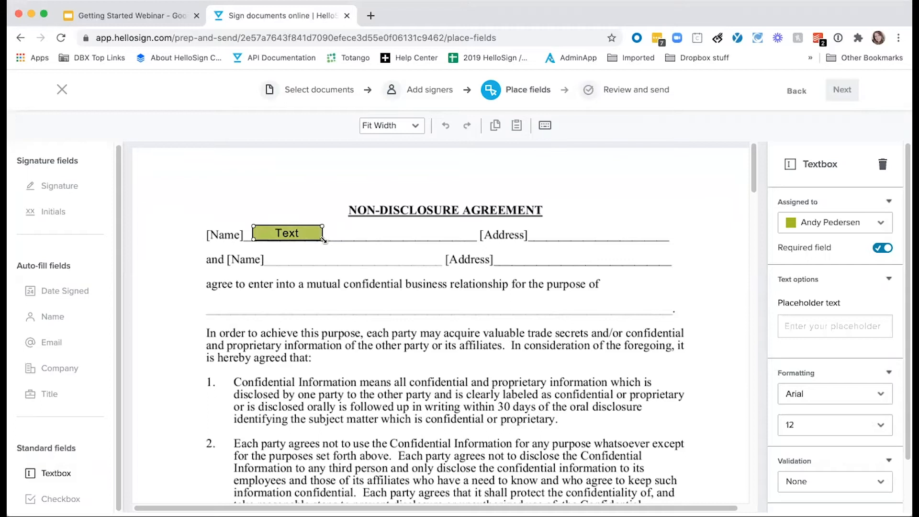
left_click_drag(323, 239, 435, 240)
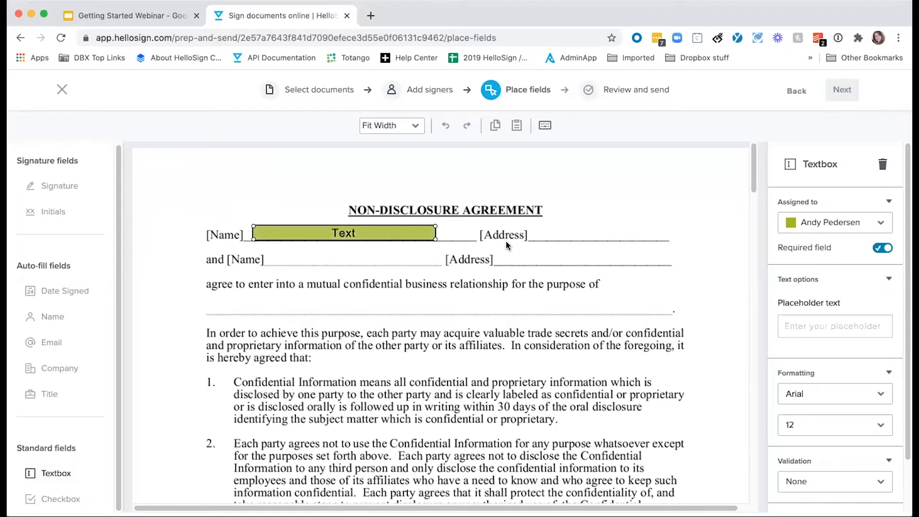
left_click_drag(434, 244, 543, 378)
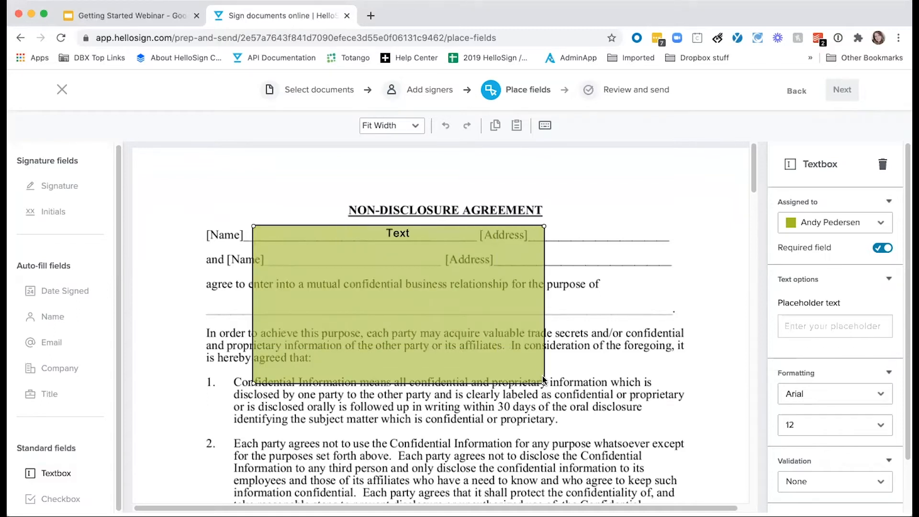
left_click_drag(543, 378, 449, 239)
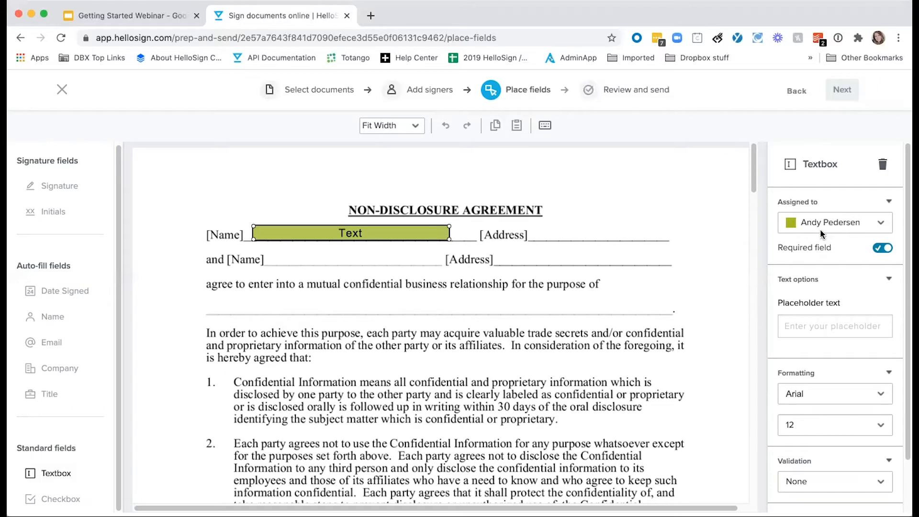
left_click(842, 225)
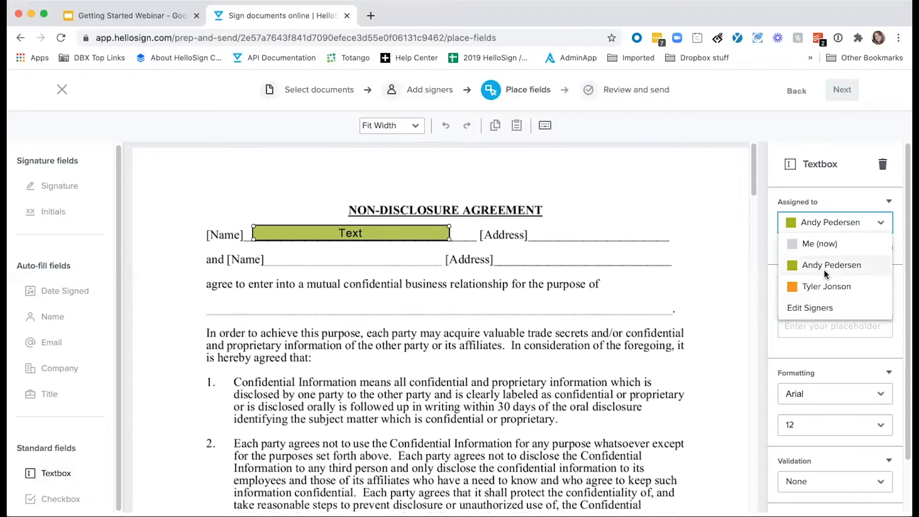
Review the two signers in the Edit Signers dialog, then close it to return to the NDA
left_click(814, 287)
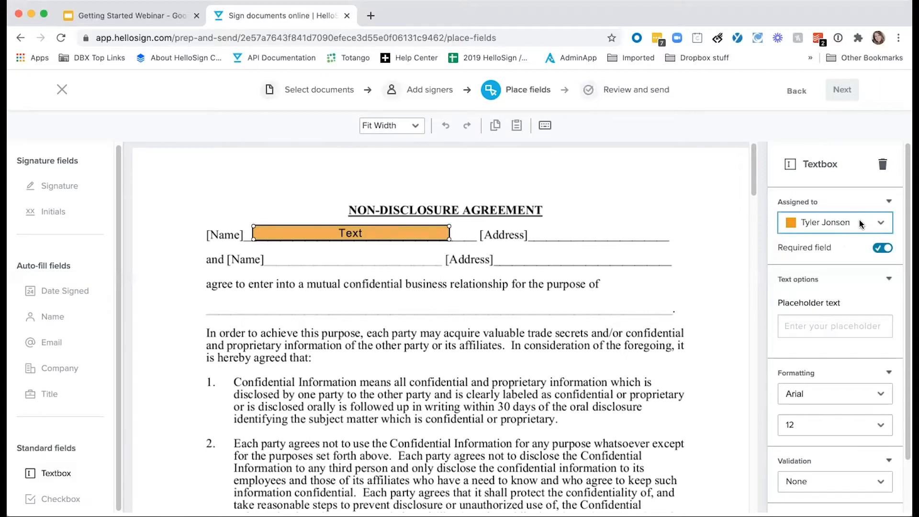
left_click(860, 222)
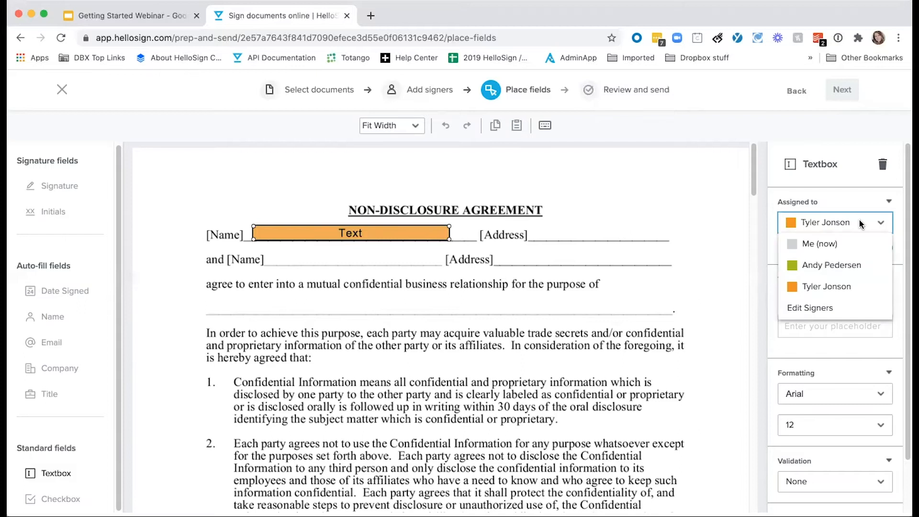
left_click(809, 308)
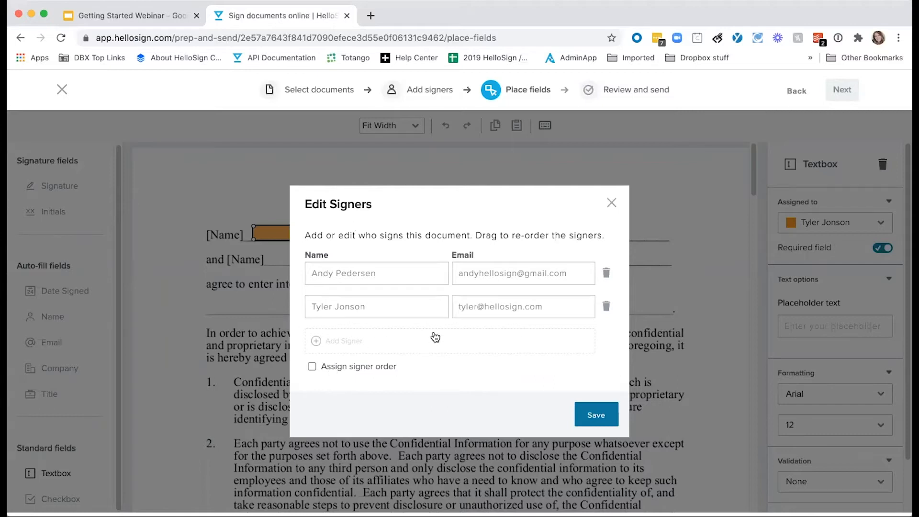
left_click(612, 204)
scroll(799, 221, "down", 1)
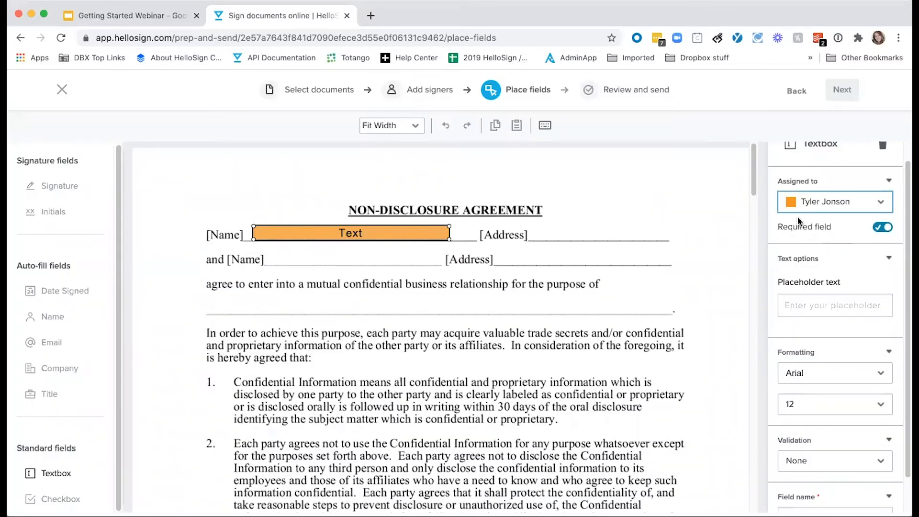
Keep the first Name field required and give it the placeholder text 'Name'
left_click(884, 229)
left_click(883, 229)
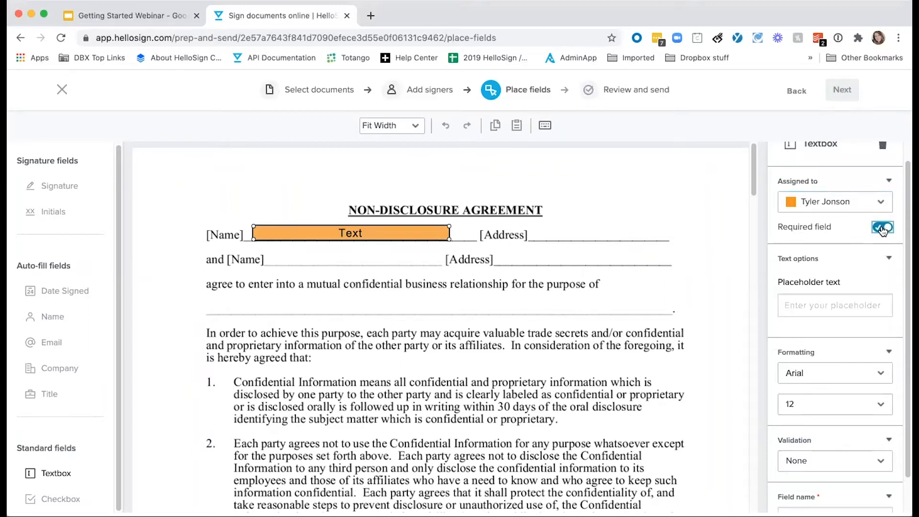
scroll(828, 231, "down", 2)
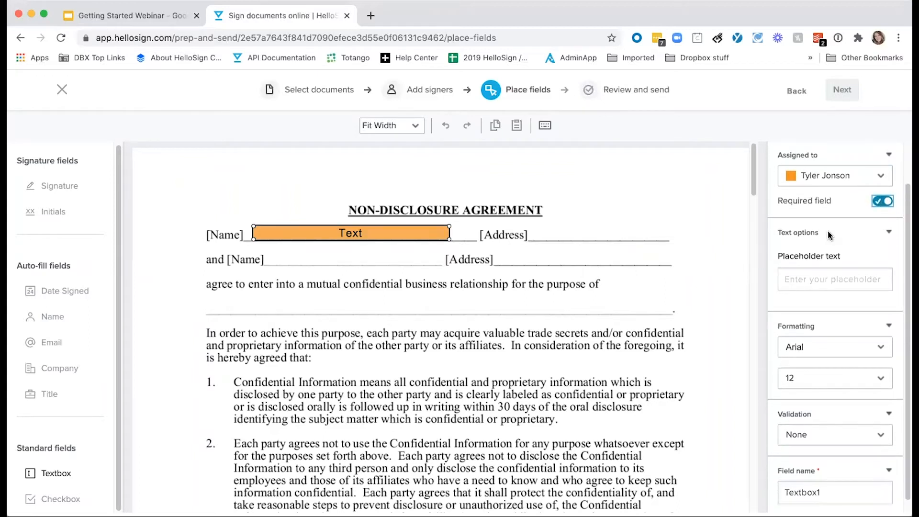
left_click(804, 280)
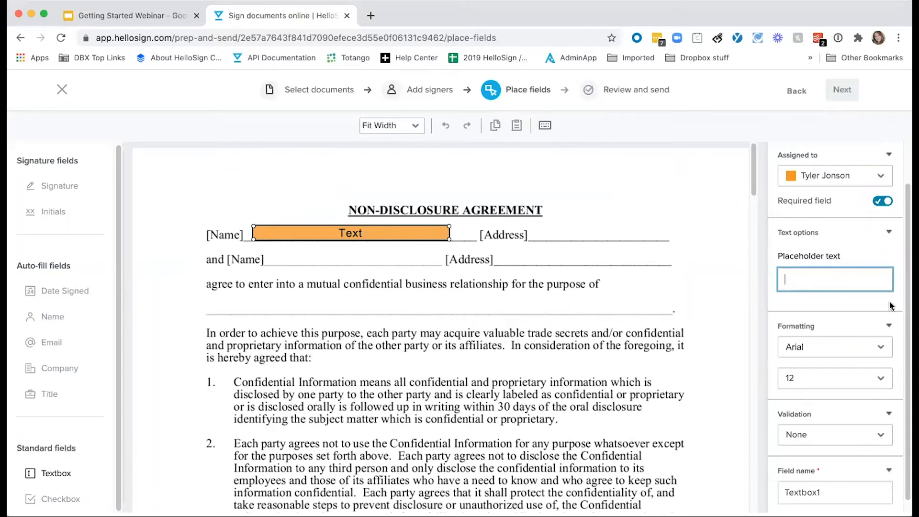
type("Name")
left_click(822, 303)
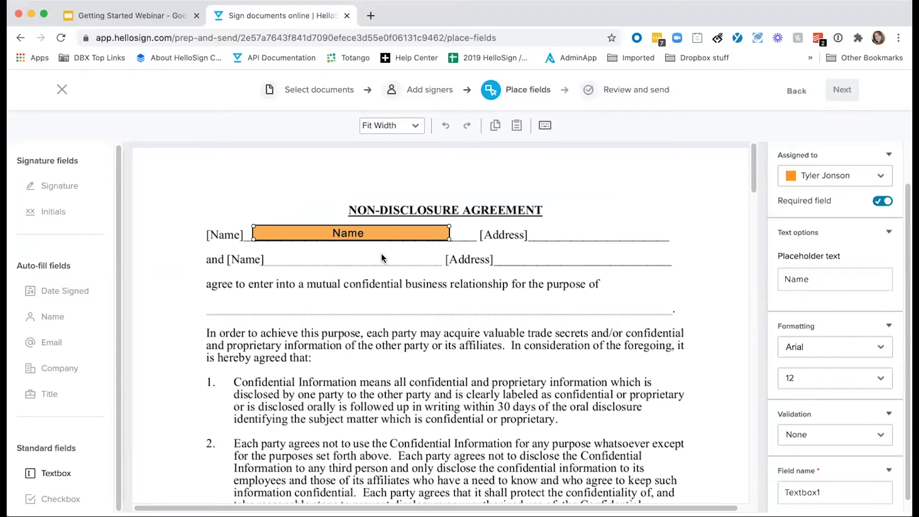
Confirm the field's formatting as Arial 12 and review its validation options
scroll(847, 242, "down", 1)
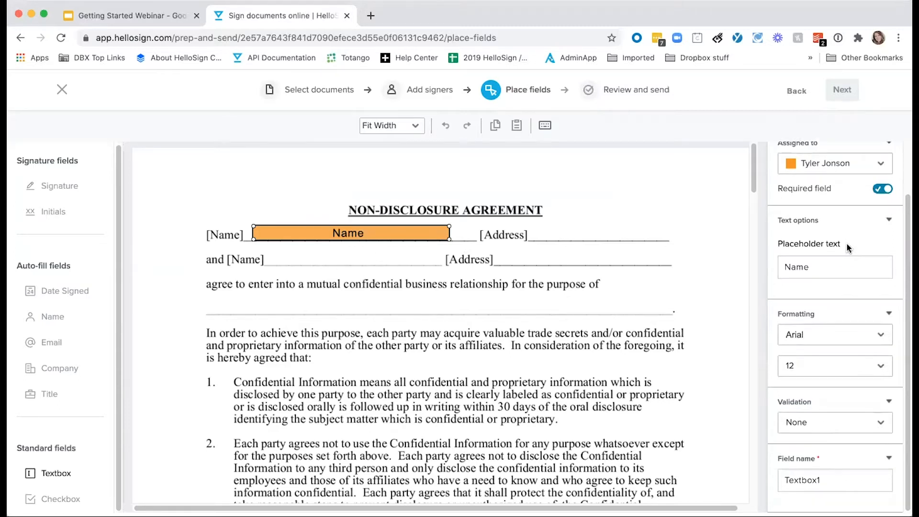
left_click(835, 335)
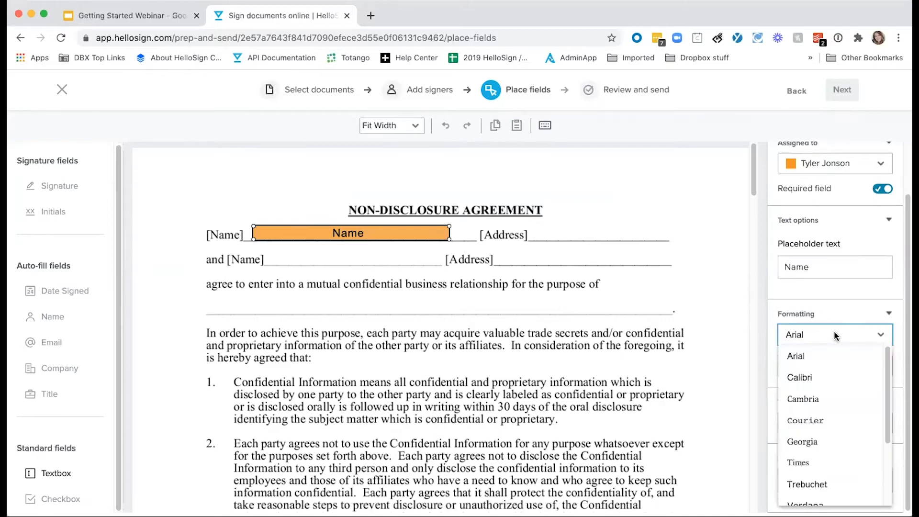
left_click(831, 360)
left_click(823, 366)
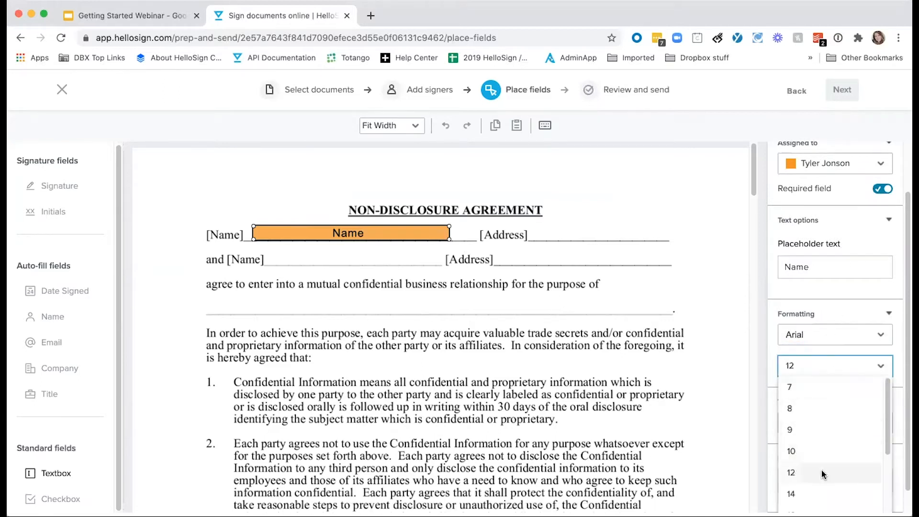
left_click(825, 367)
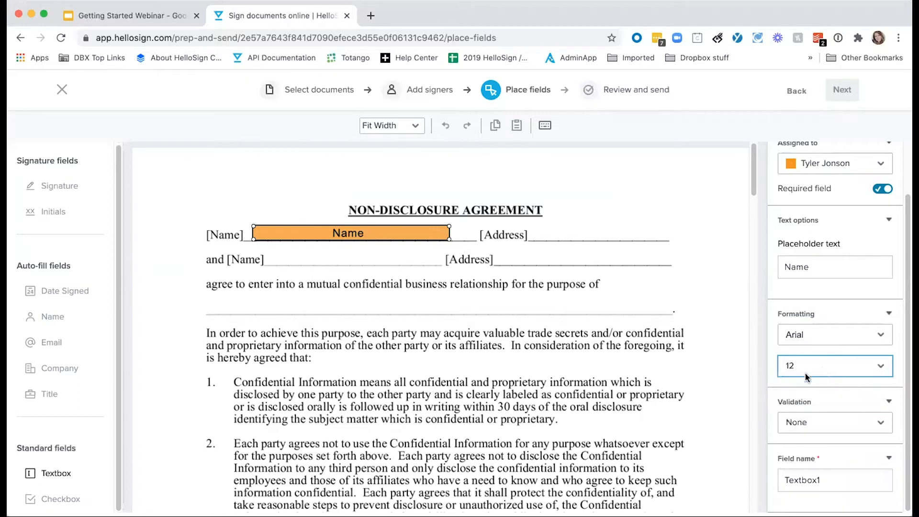
left_click(839, 423)
scroll(850, 447, "down", 5)
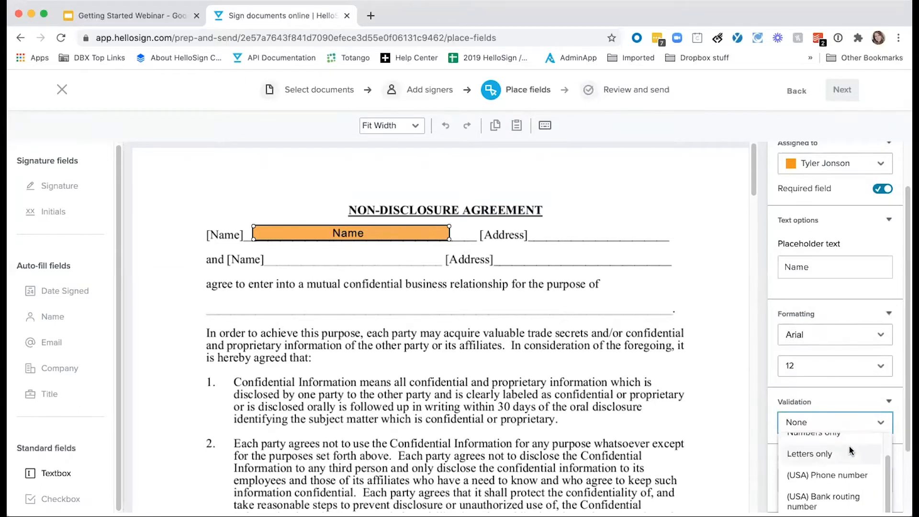
scroll(849, 446, "up", 5)
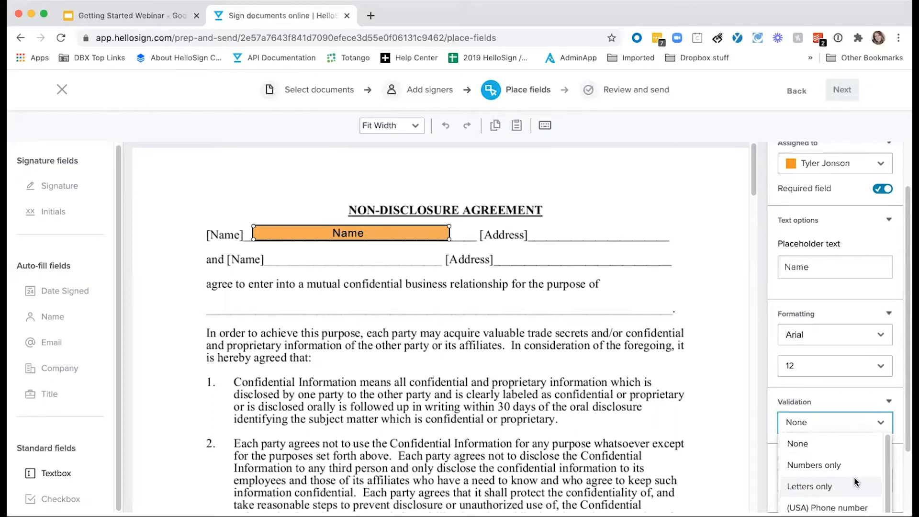
Add a first-signer text field on the second [Name] line, shortened to show [Address], plus one on the purpose line
left_click(166, 259)
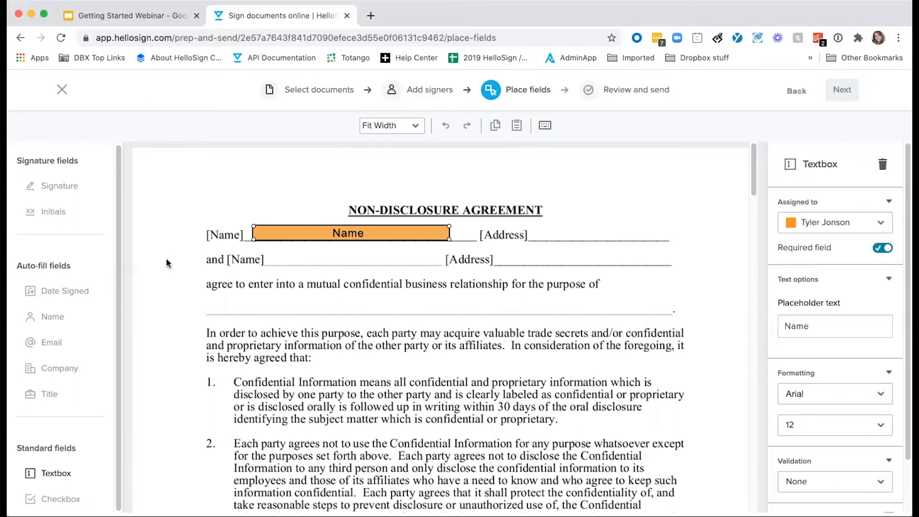
double_click(289, 258)
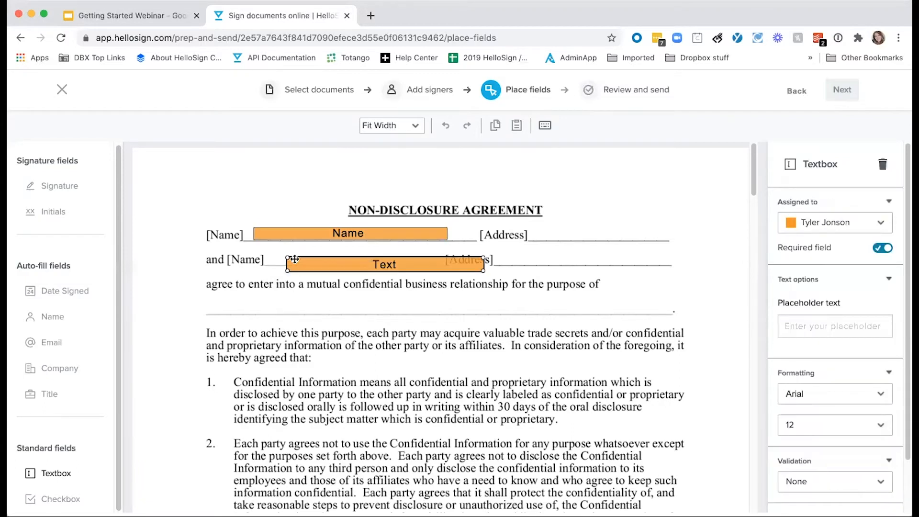
left_click_drag(298, 261, 283, 257)
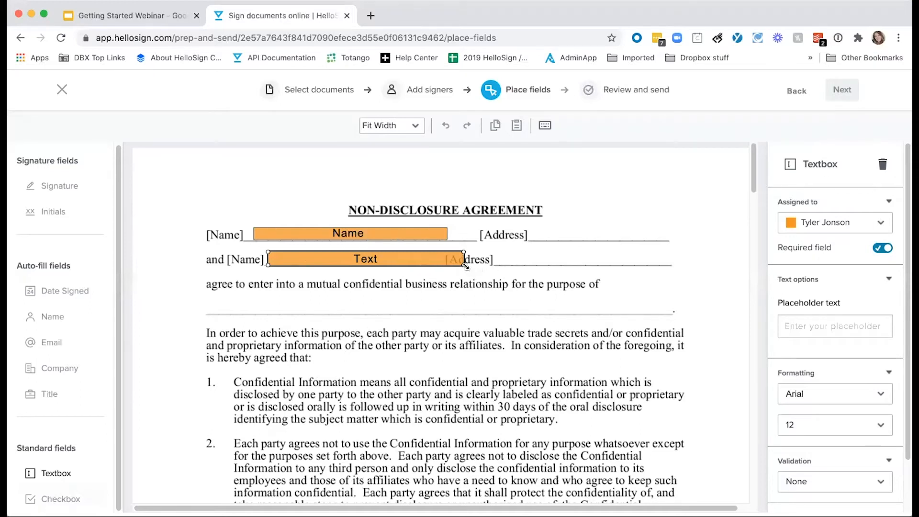
left_click_drag(462, 264, 438, 265)
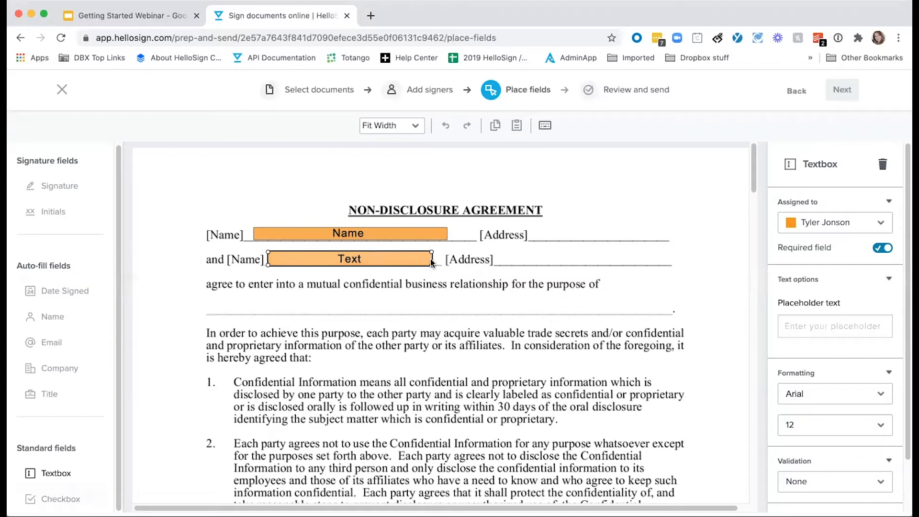
left_click(850, 224)
left_click(843, 265)
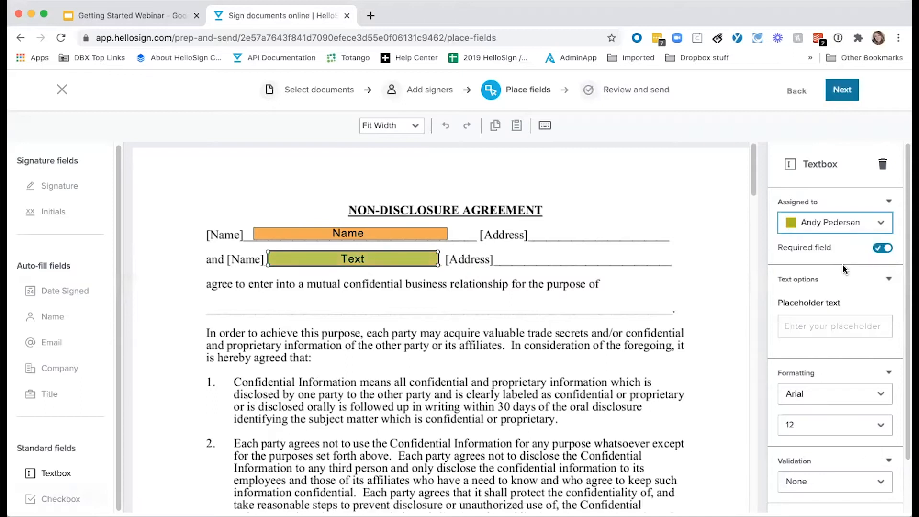
left_click(352, 305)
double_click(346, 301)
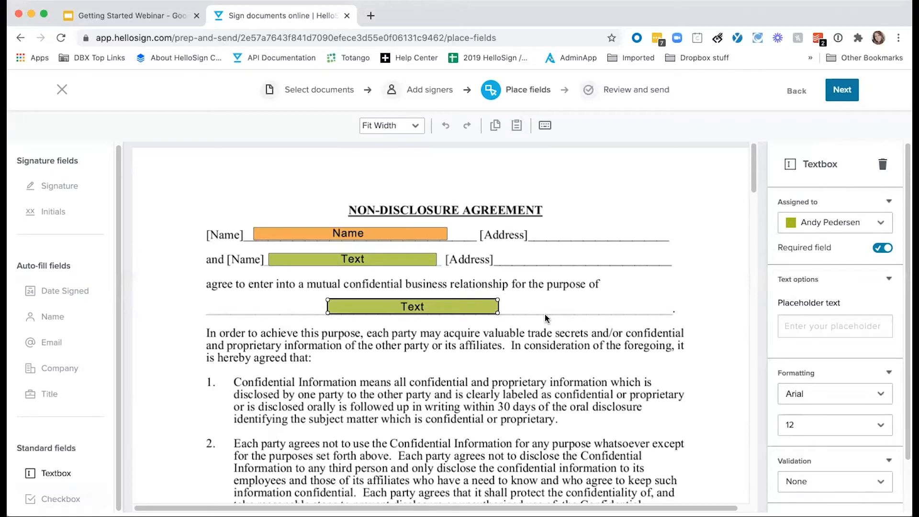
Assign the purpose Textbox to 'Me (now)' and fill it with 'an onsite visit for viewing'
left_click(824, 223)
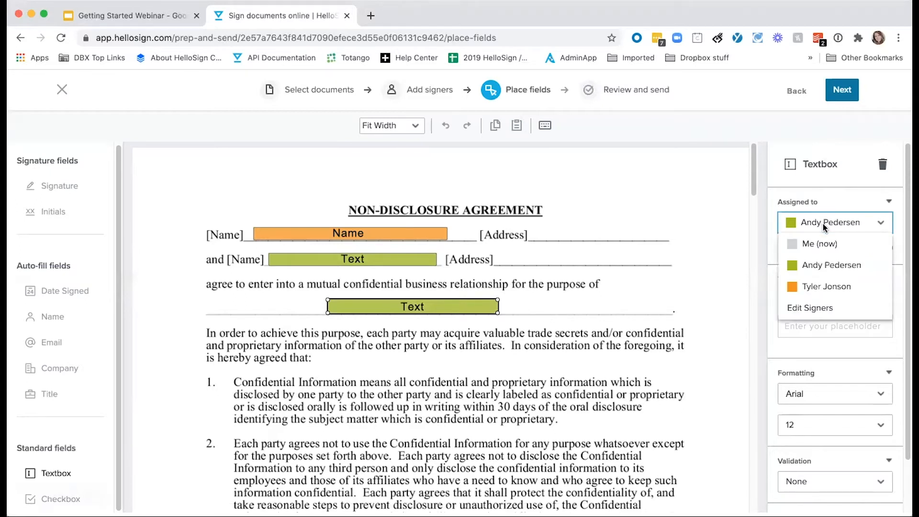
left_click(799, 246)
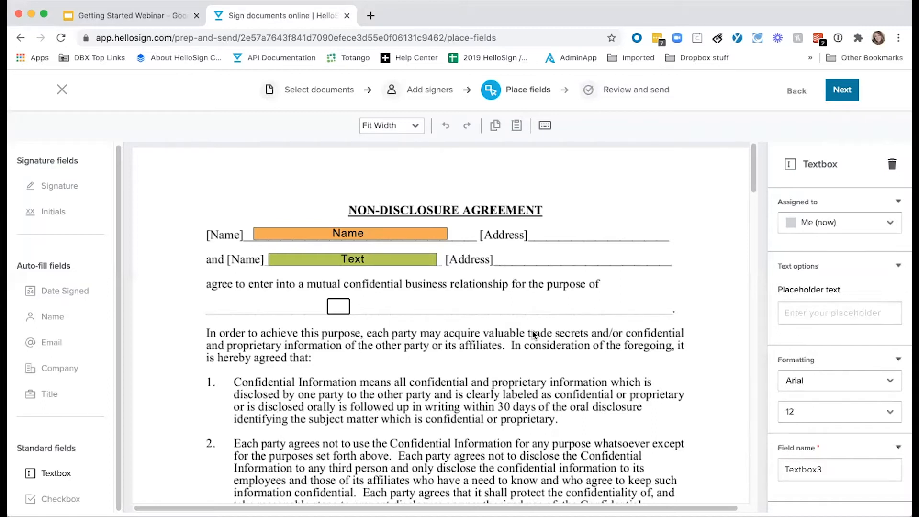
type("an onsite visit for viewing")
left_click(408, 353)
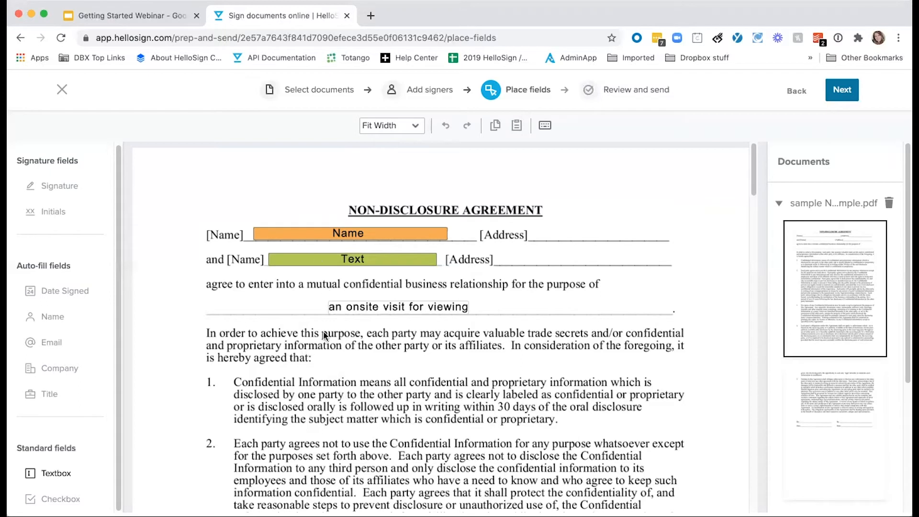
Place two initials fields by clause 2, one at its start and one just after its end
scroll(302, 323, "down", 3)
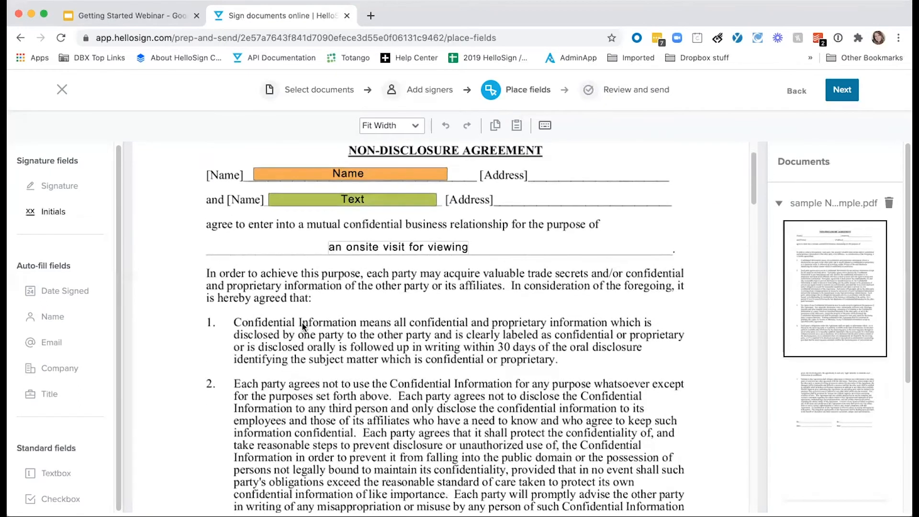
scroll(303, 323, "down", 2)
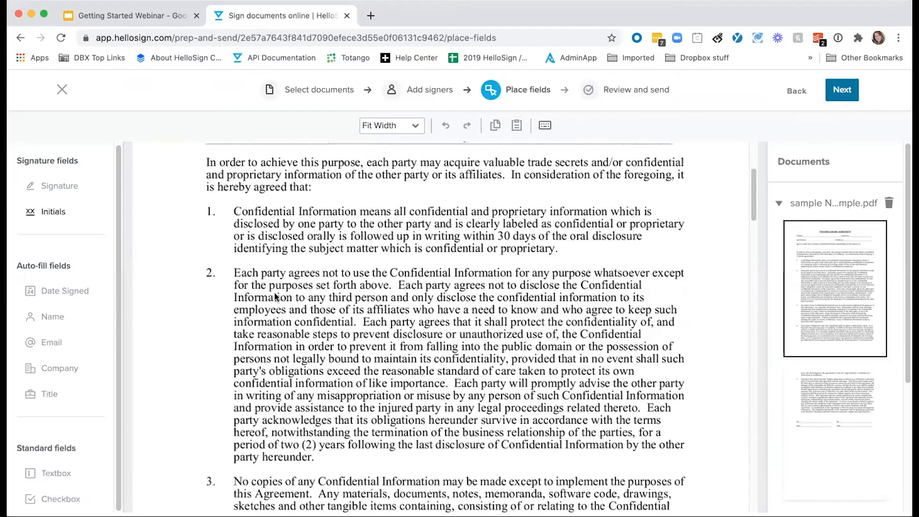
left_click(52, 211)
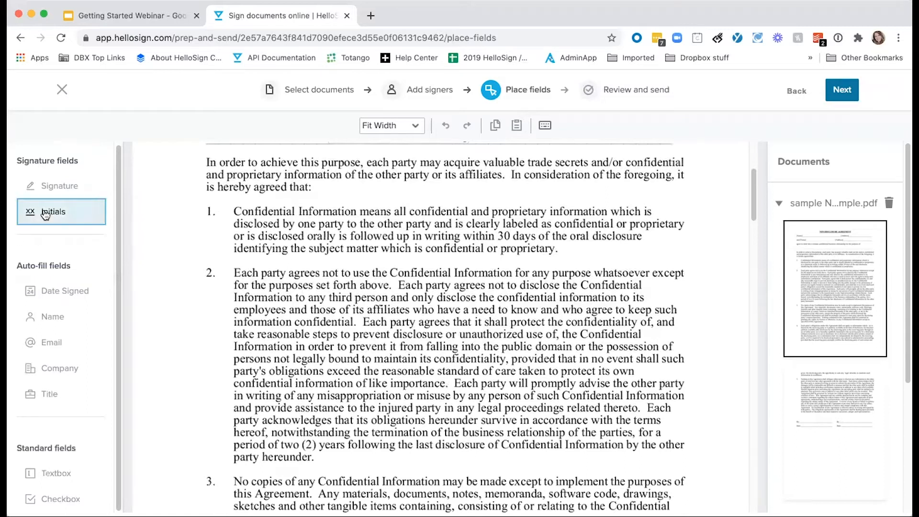
scroll(522, 261, "down", 1)
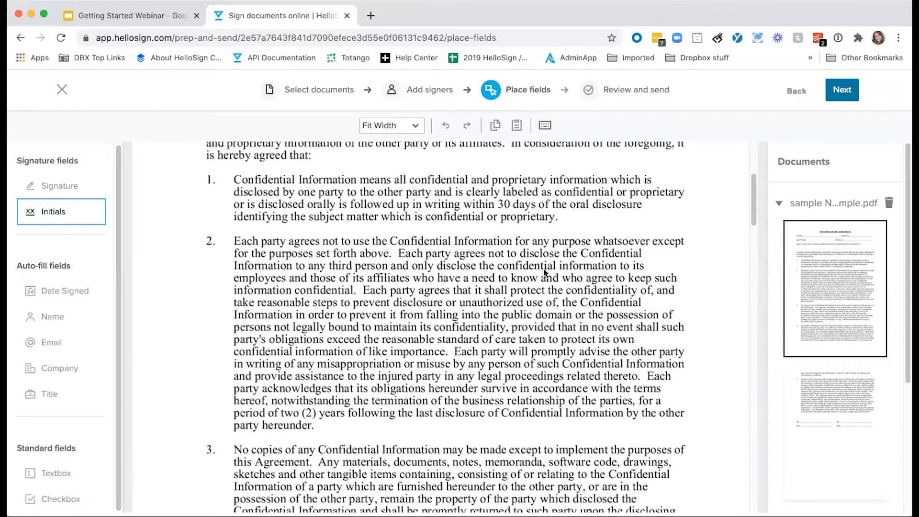
scroll(545, 258, "down", 2)
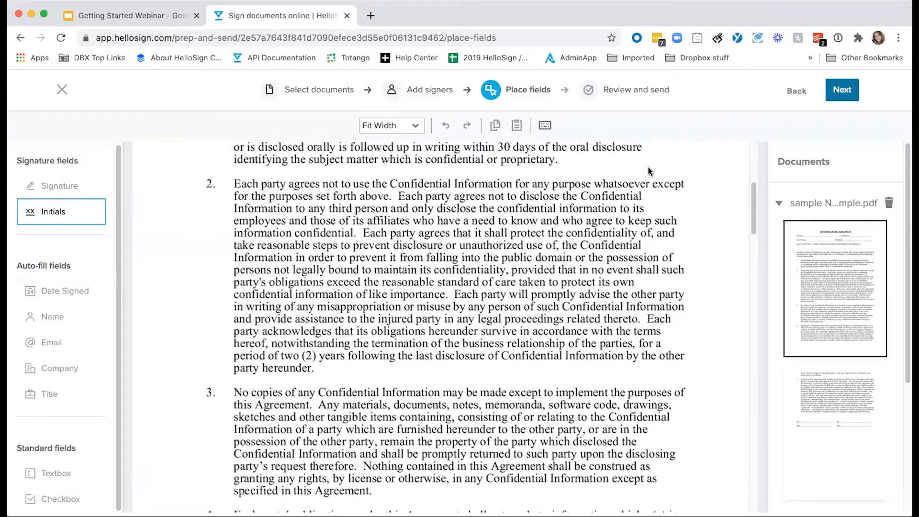
left_click(649, 171)
left_click_drag(673, 178, 661, 167)
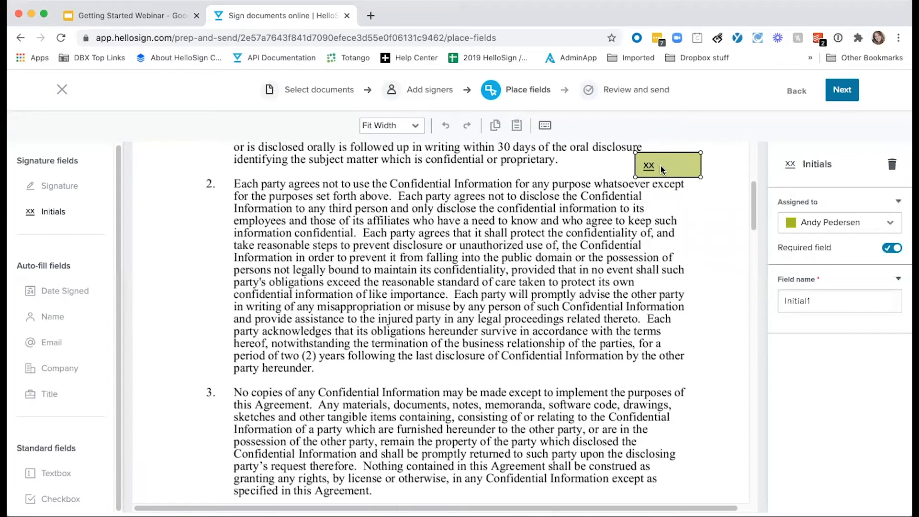
left_click(656, 373)
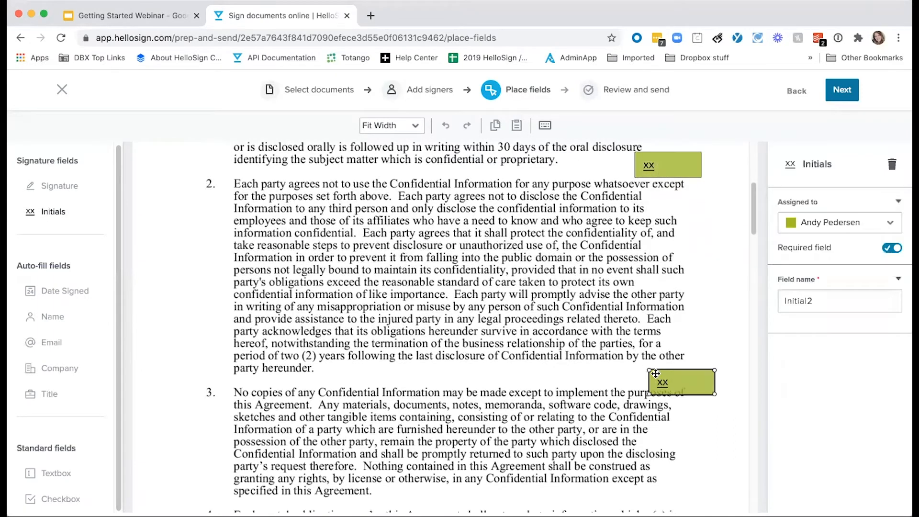
left_click_drag(656, 374, 650, 365)
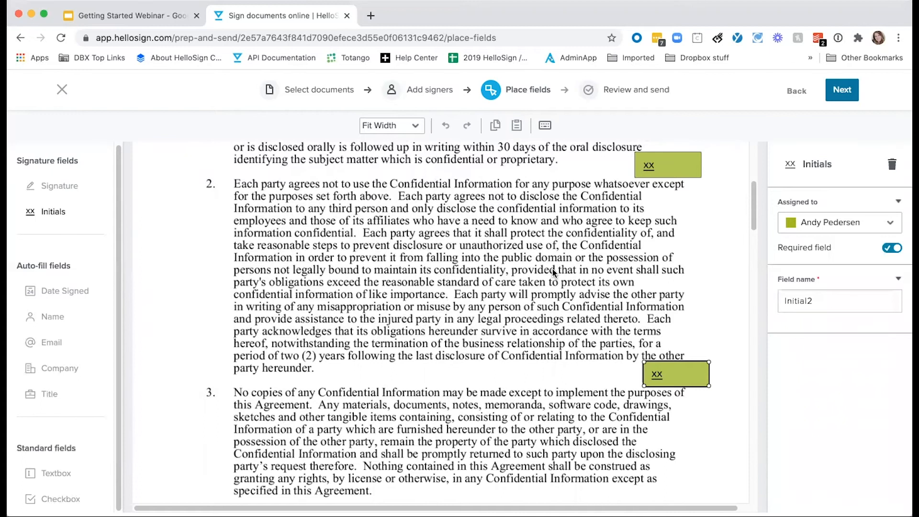
scroll(552, 268, "down", 15)
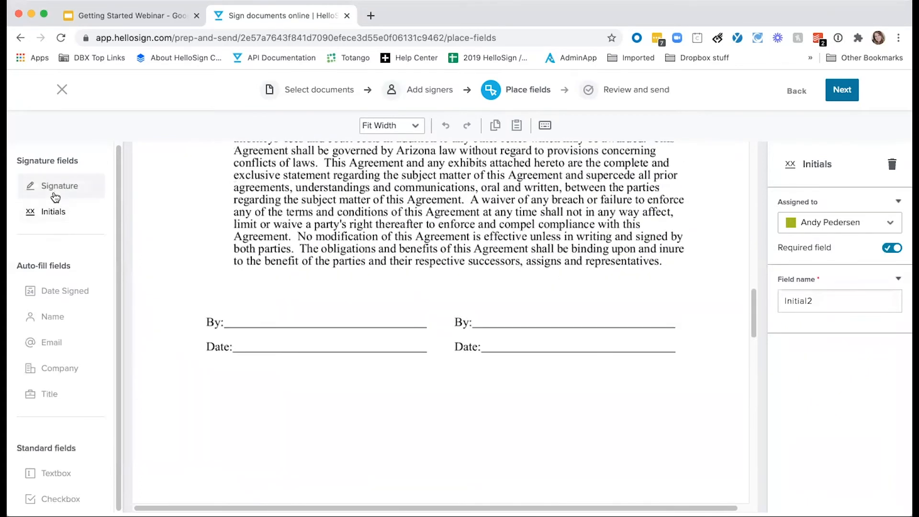
Place a widened signature field on the left-hand By: line
left_click(55, 196)
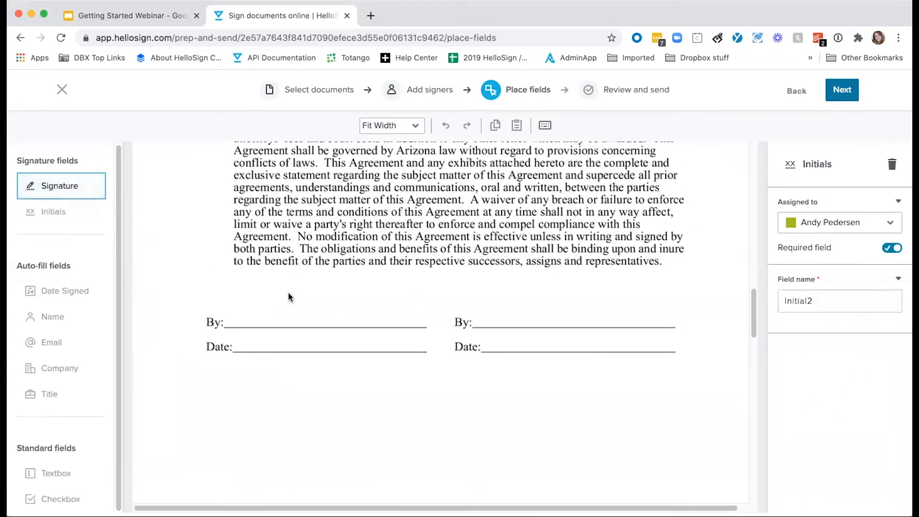
left_click(255, 309)
left_click_drag(264, 315, 239, 310)
left_click_drag(329, 327, 424, 328)
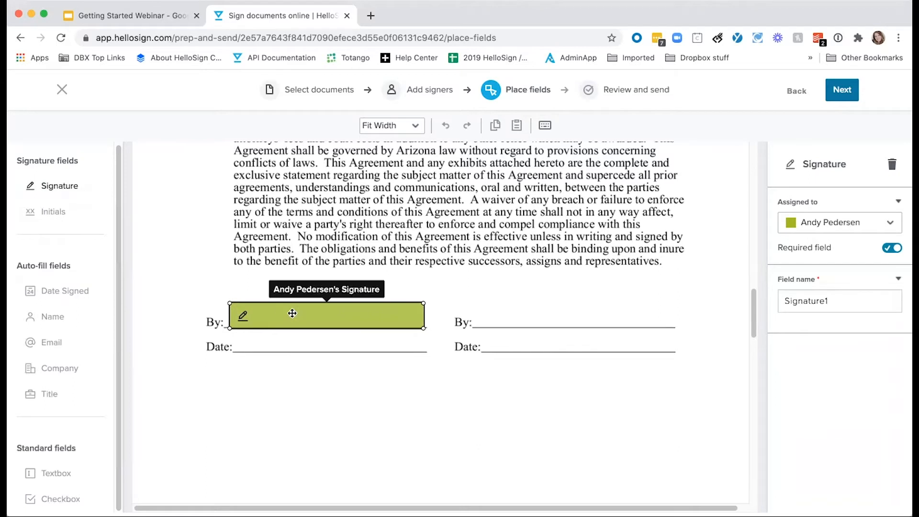
Add a signature field on the right-hand By line, assigned to the second signer
left_click(507, 316)
left_click(506, 317)
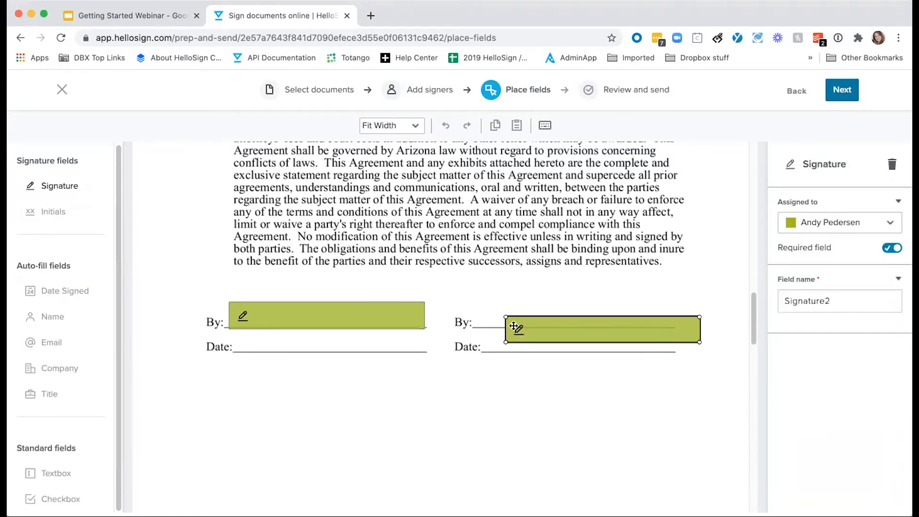
left_click_drag(514, 326, 486, 312)
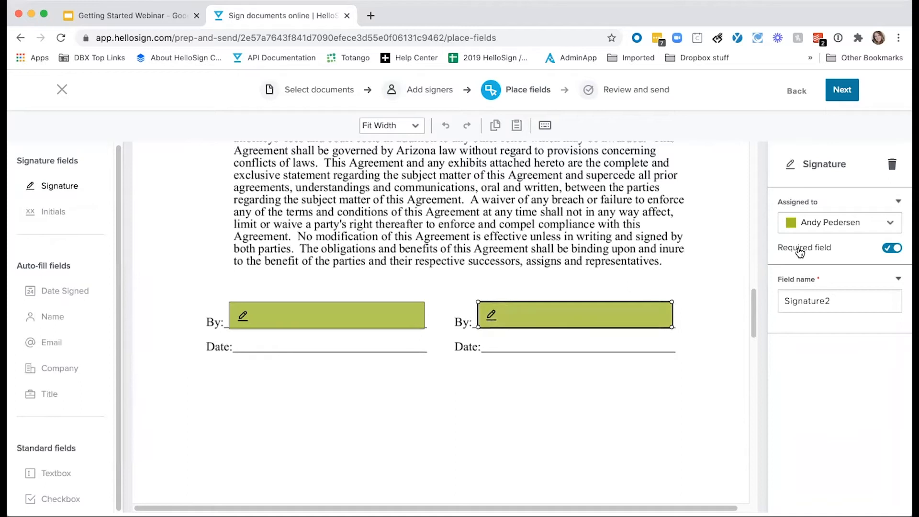
left_click(836, 222)
left_click(834, 286)
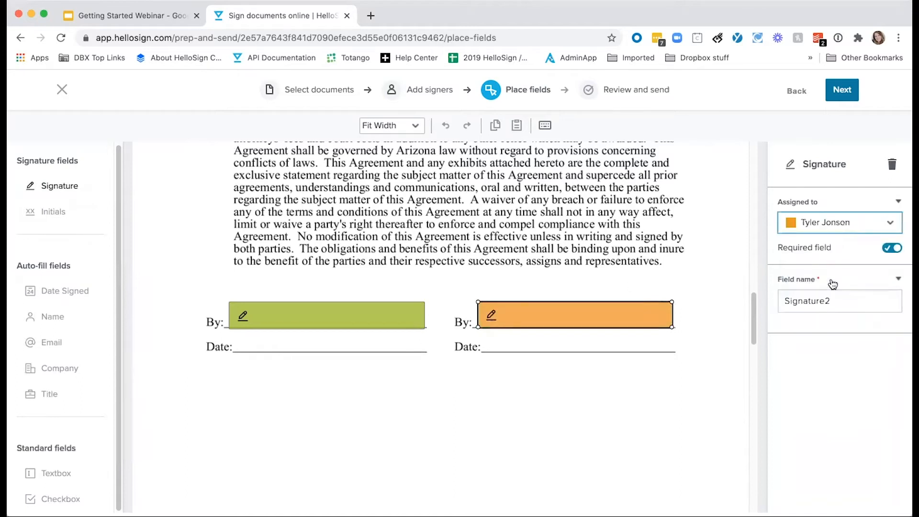
Put a Date Signed field on the right-hand Date line
left_click(72, 297)
left_click(532, 338)
left_click_drag(550, 354, 527, 351)
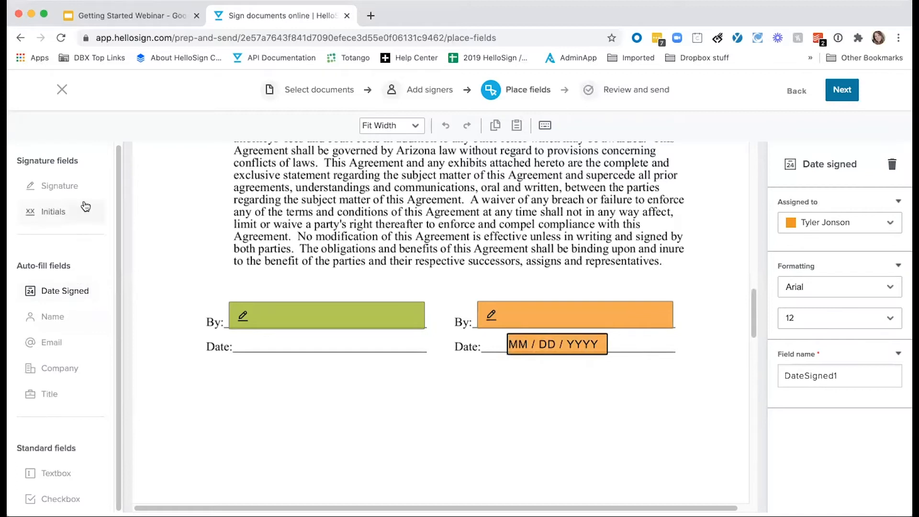
left_click(361, 349)
scroll(416, 382, "down", 5)
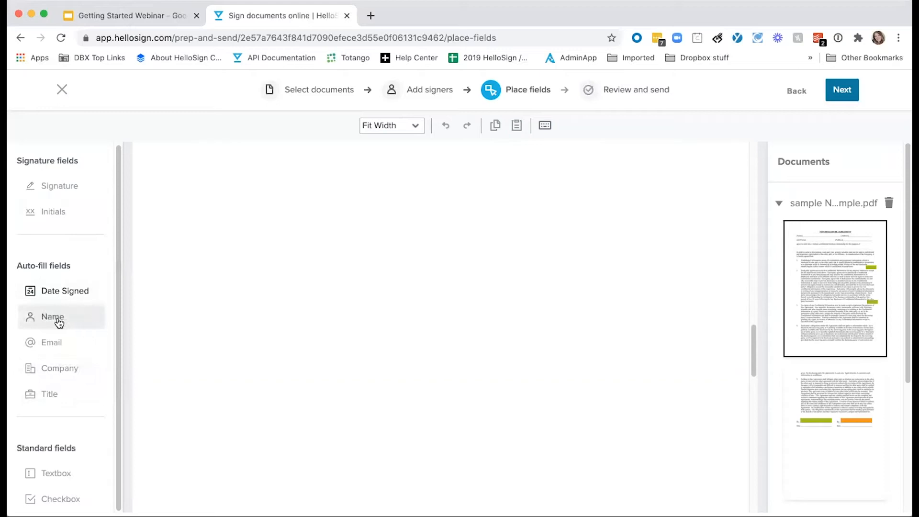
Place four checkboxes down the blank page and align them on their left edges
left_click(61, 499)
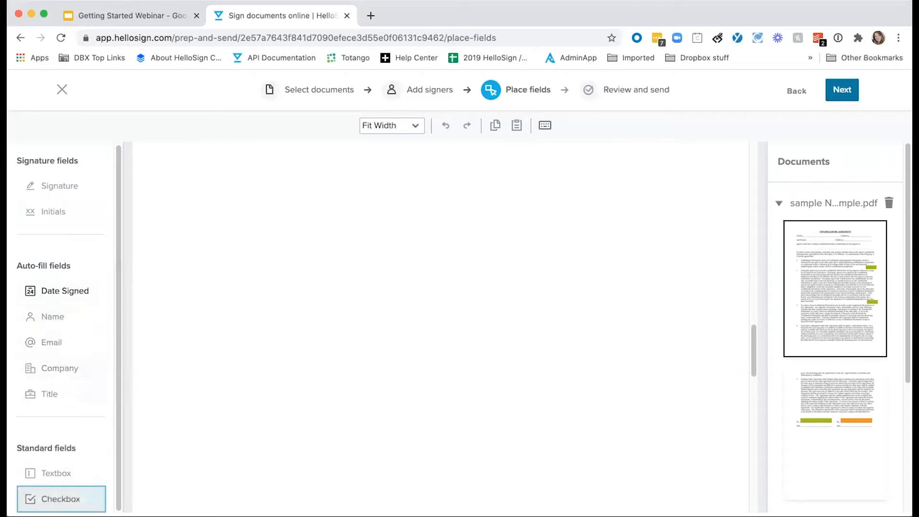
left_click(555, 237)
left_click(575, 277)
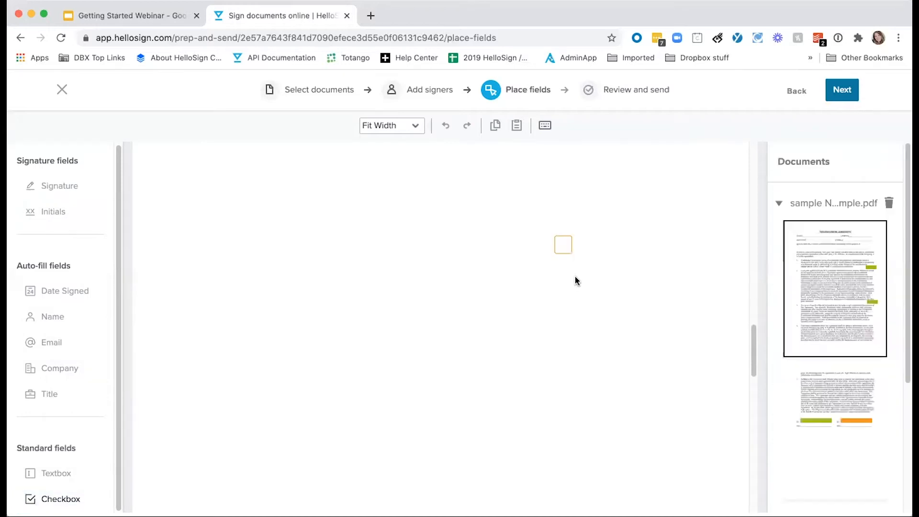
left_click(565, 314)
left_click(565, 348)
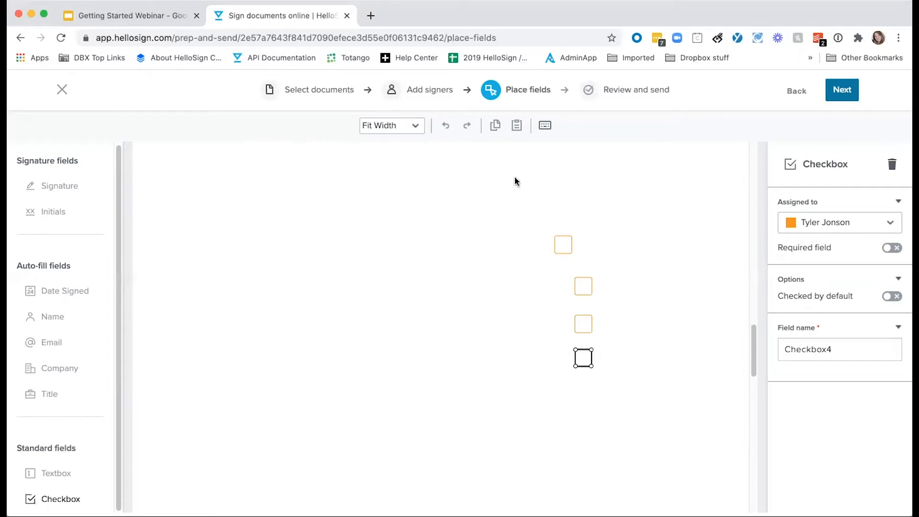
left_click_drag(543, 222, 634, 412)
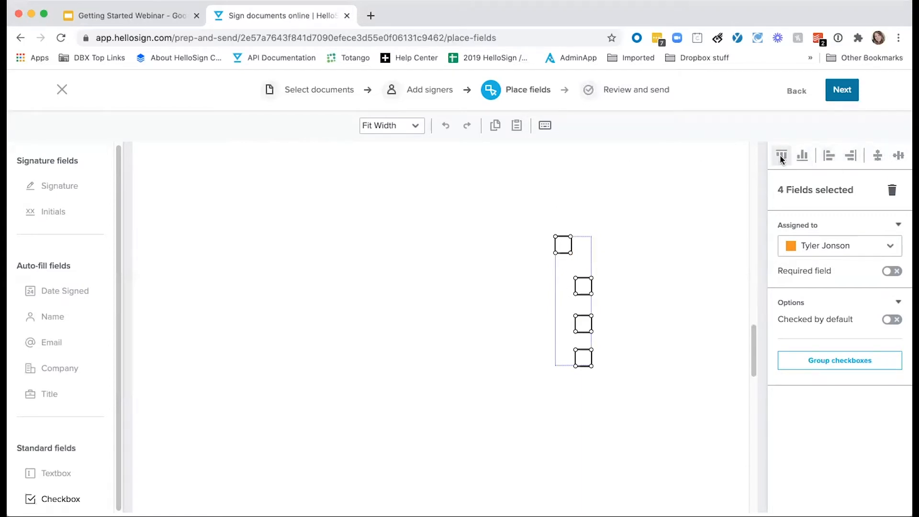
left_click(820, 158)
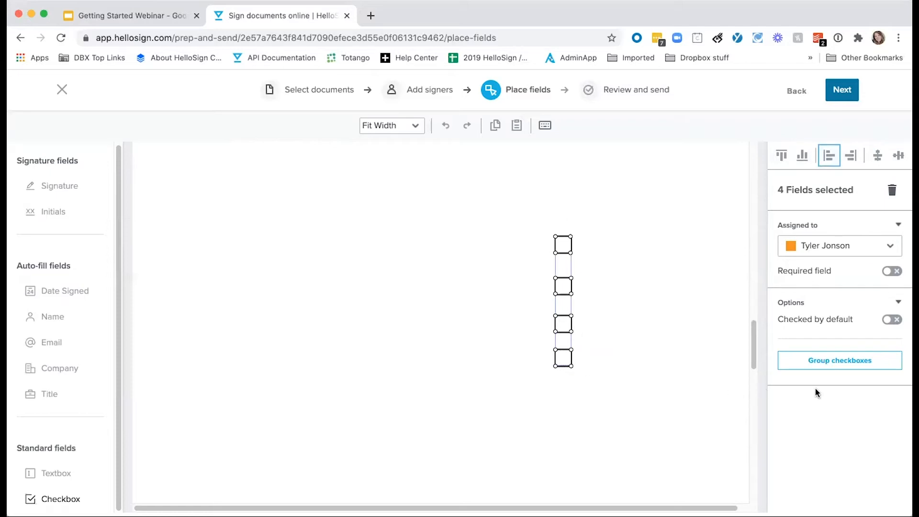
Group the four checkboxes with a minimum of 1 and a maximum of 4 checked
left_click(846, 366)
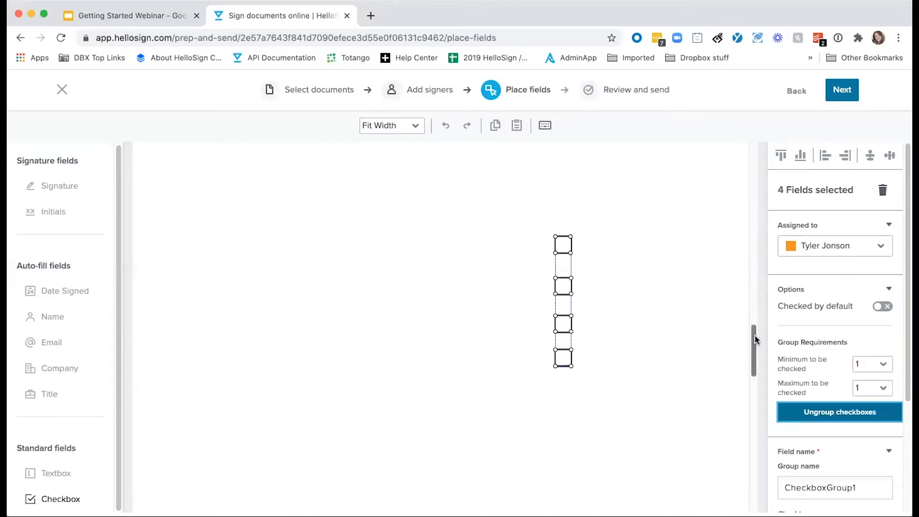
left_click(880, 366)
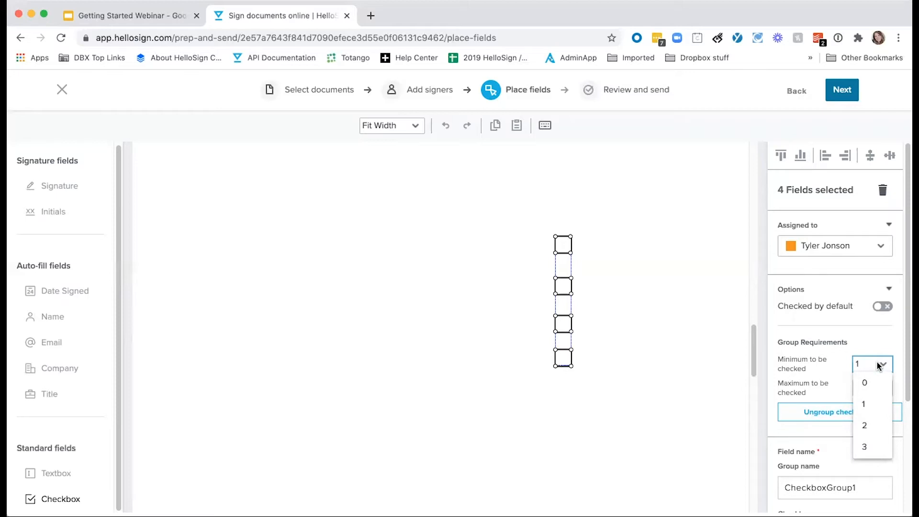
left_click(868, 404)
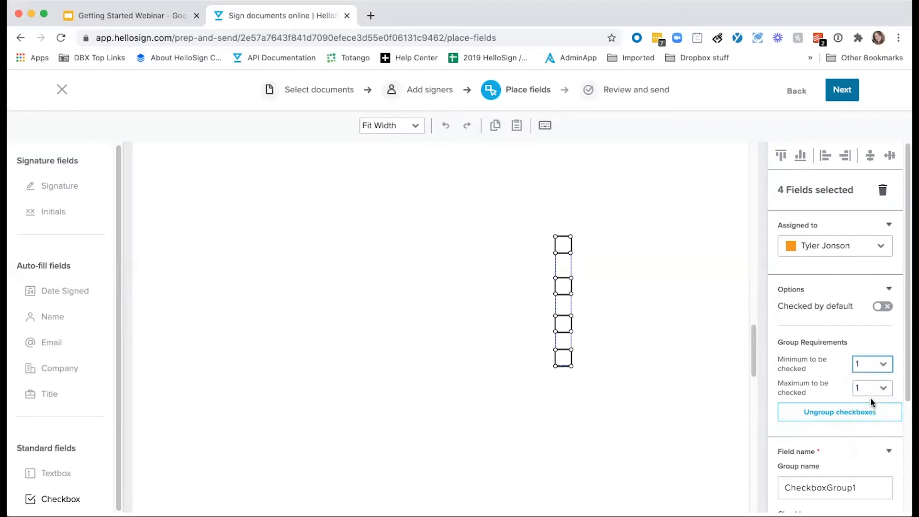
left_click(868, 390)
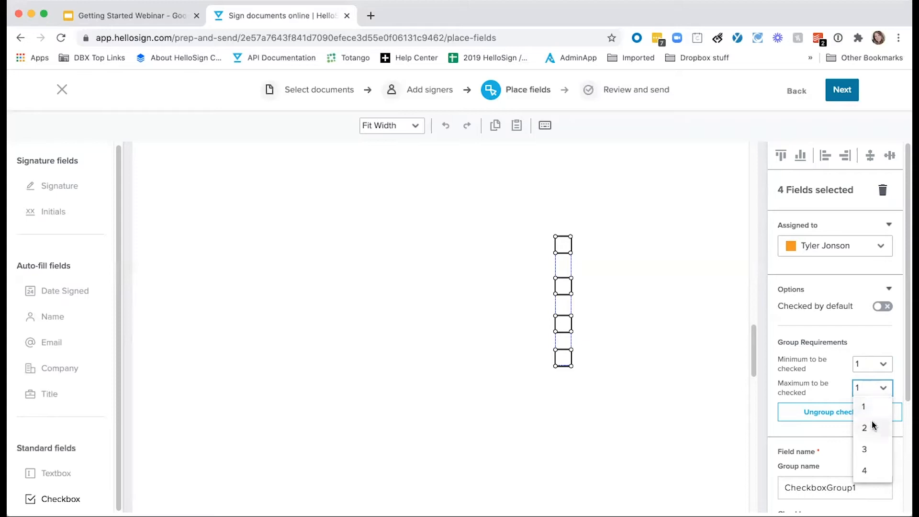
left_click(870, 409)
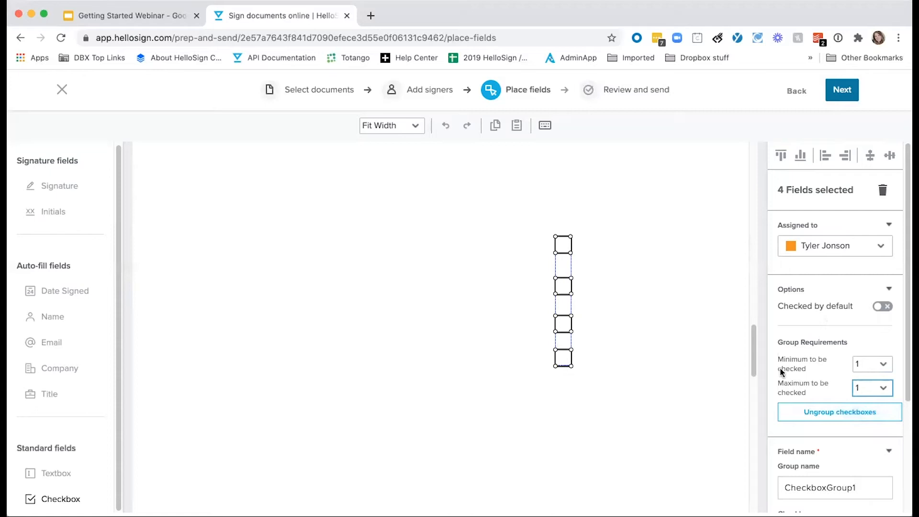
left_click(879, 390)
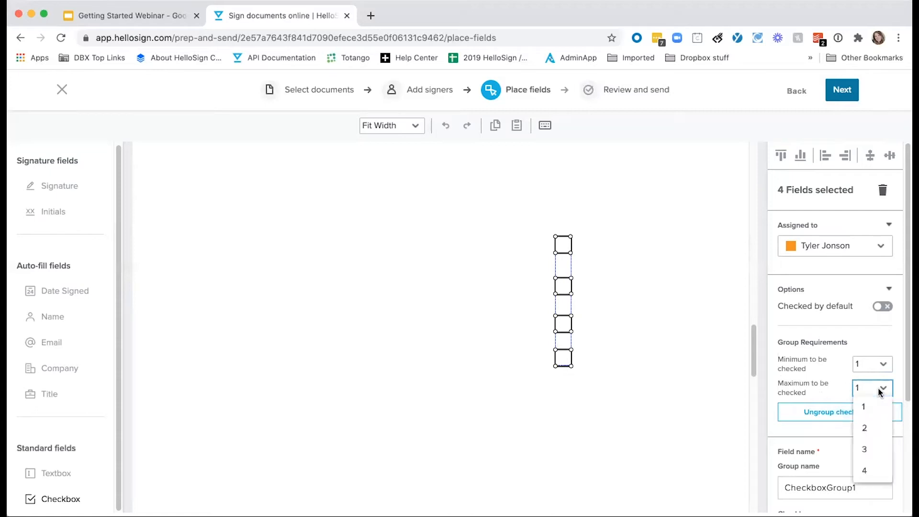
left_click(881, 473)
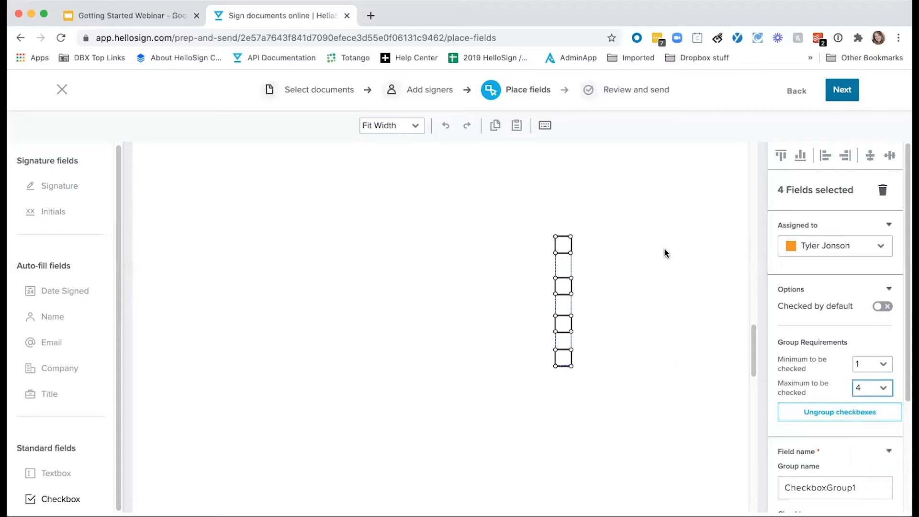
left_click(626, 360)
left_click(62, 309)
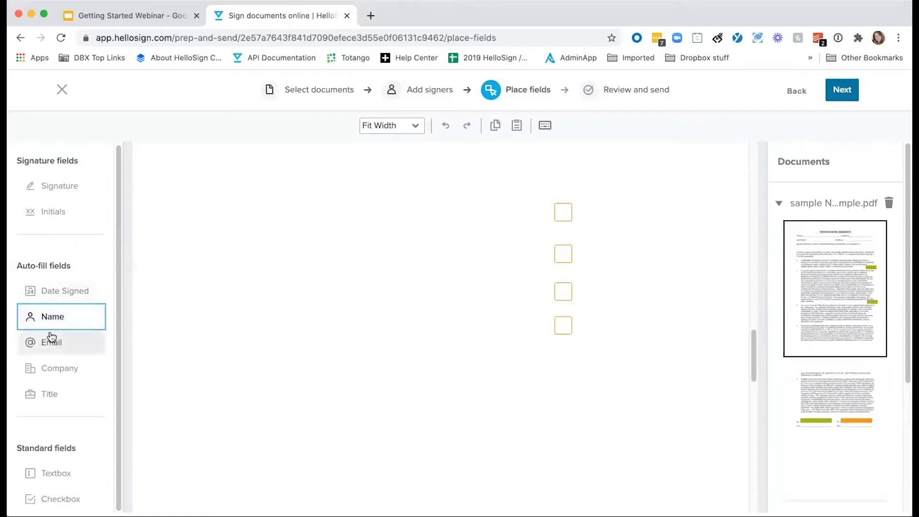
Add a Full Name field for the first signer and a widened Email field below it
left_click(207, 238)
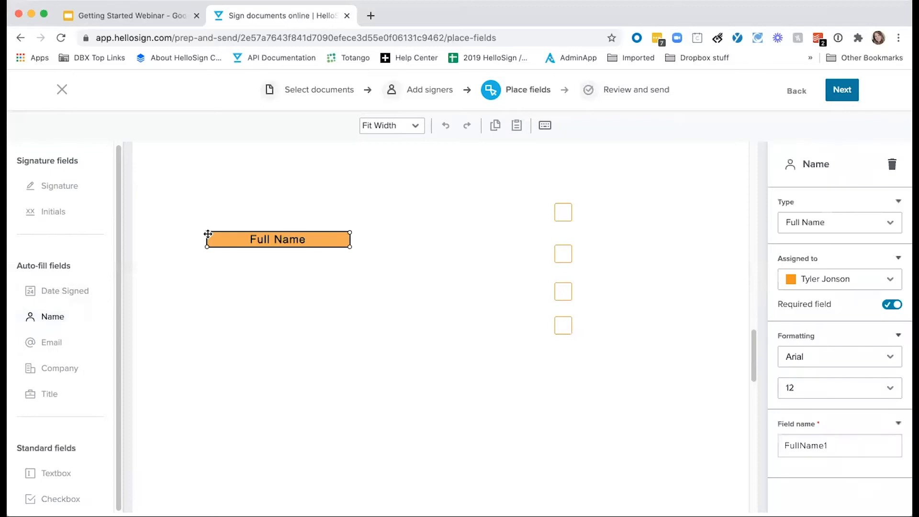
left_click(859, 280)
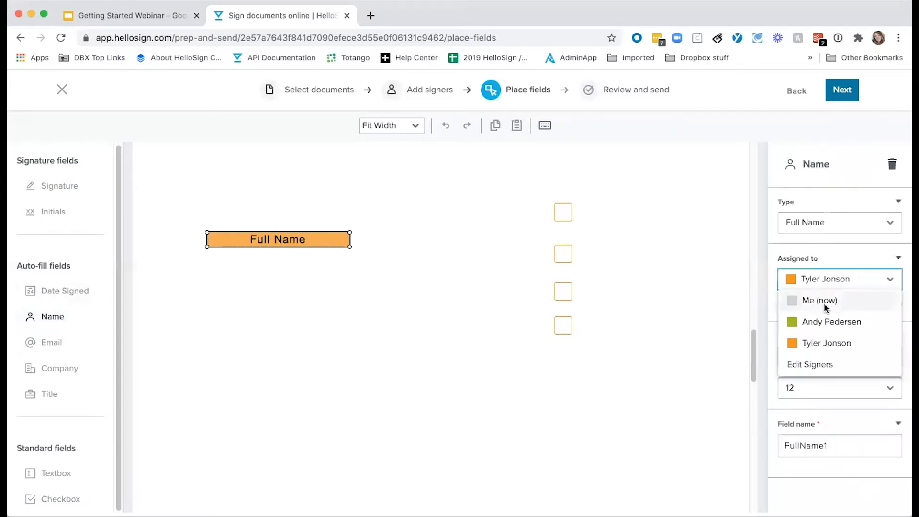
left_click(827, 320)
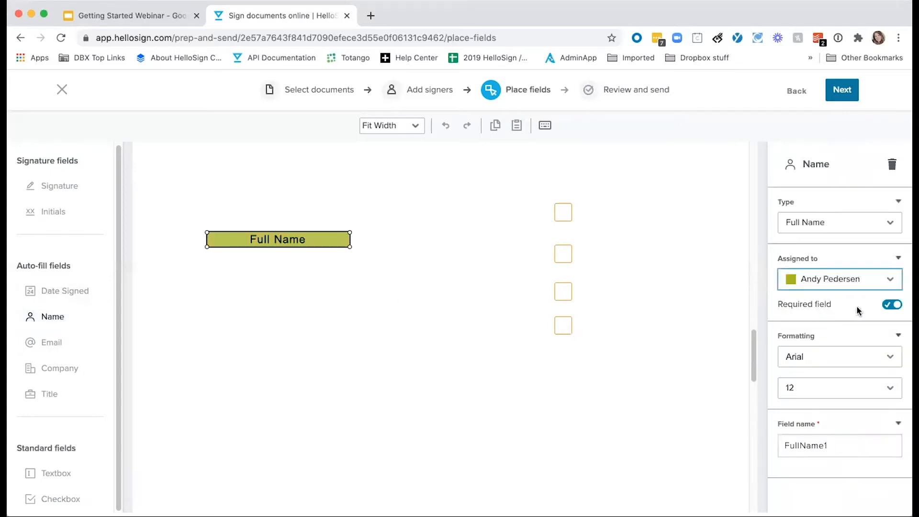
left_click(52, 346)
left_click(232, 263)
left_click_drag(251, 262, 233, 265)
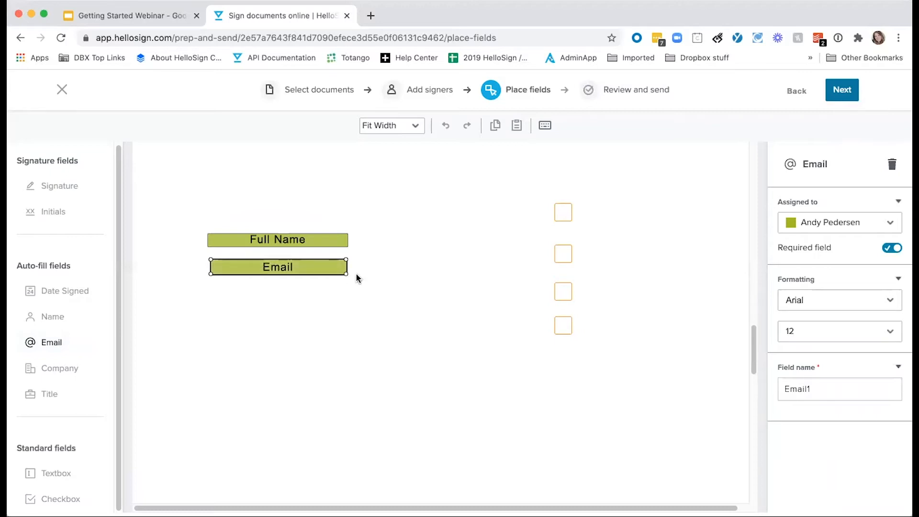
left_click_drag(346, 274, 389, 272)
Add a Company field below Email and left-align the stacked contact fields
left_click(62, 369)
left_click(232, 300)
left_click_drag(232, 300, 231, 320)
left_click(248, 323)
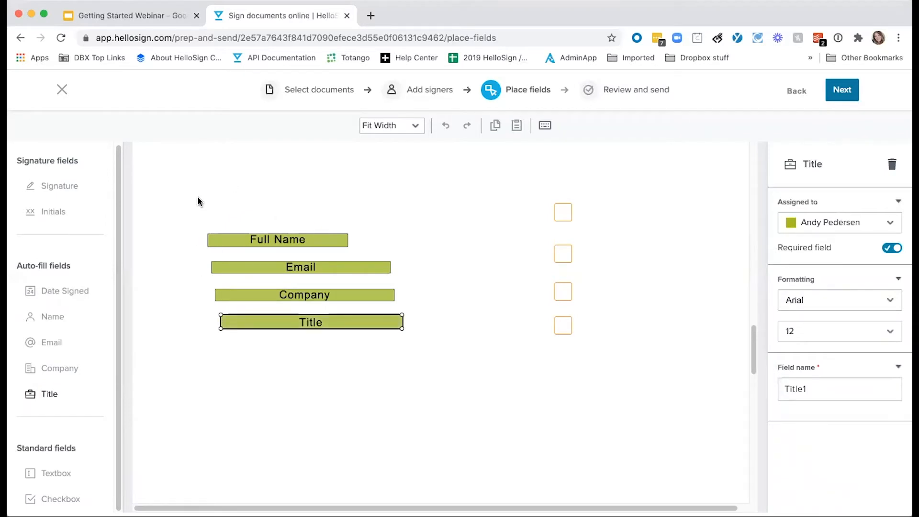
left_click_drag(188, 196, 424, 374)
left_click(830, 155)
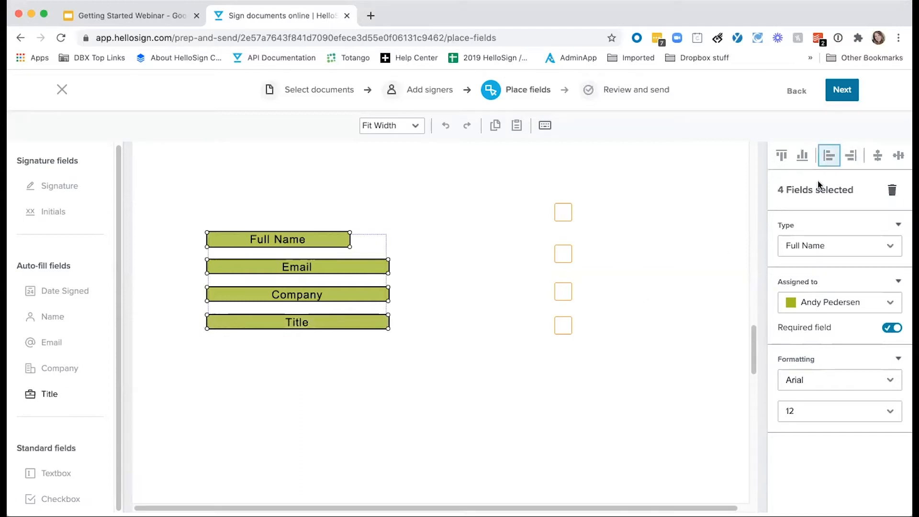
left_click(440, 421)
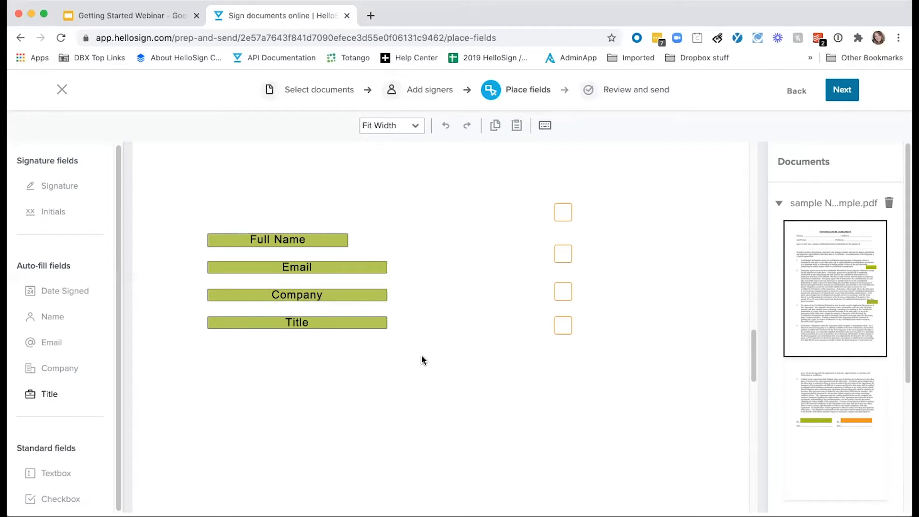
scroll(424, 360, "down", 15)
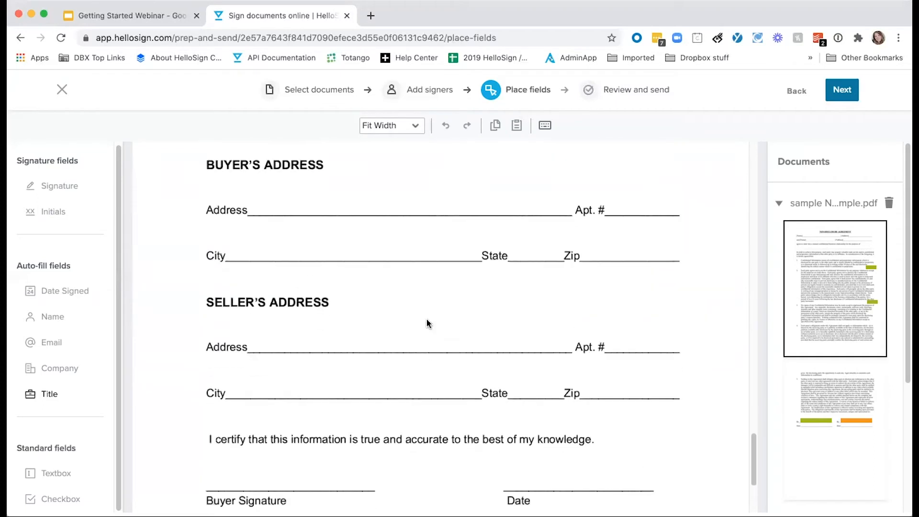
Place text fields on the buyer's Address, City and Zip lines
left_click(51, 474)
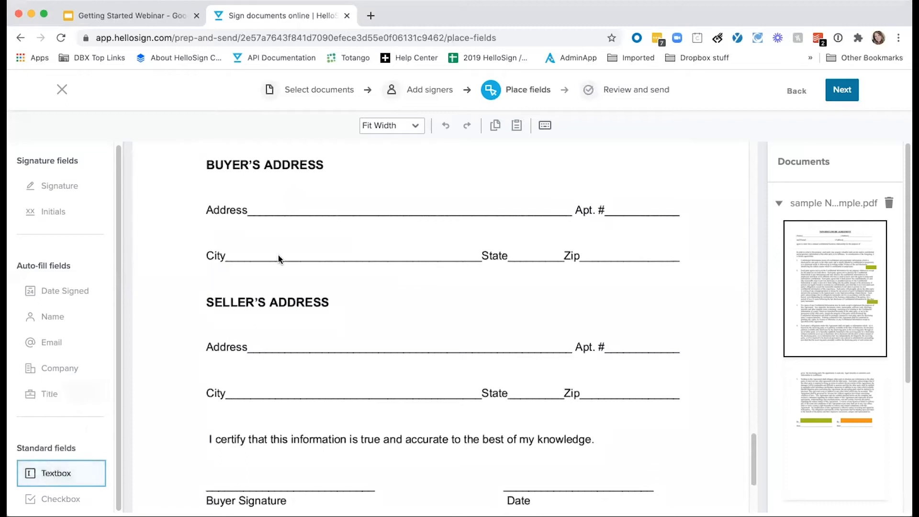
left_click(263, 202)
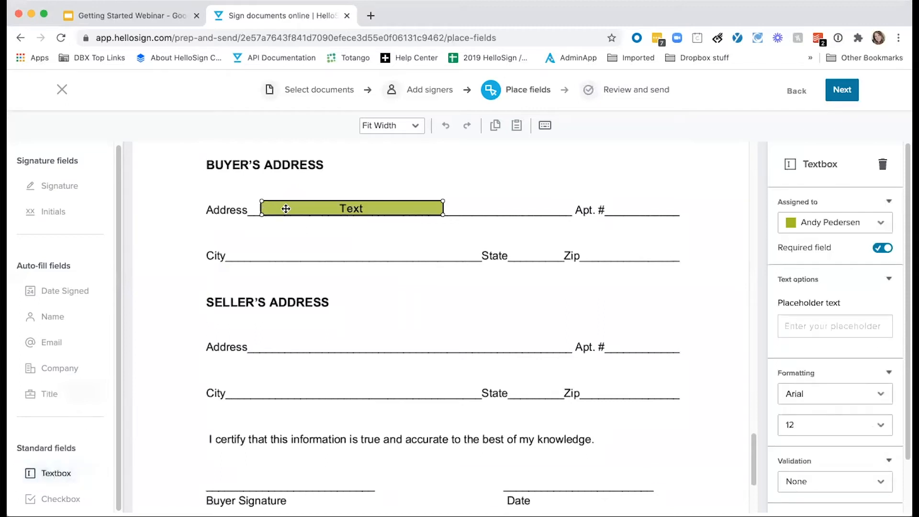
left_click_drag(286, 207, 276, 210)
left_click(235, 252)
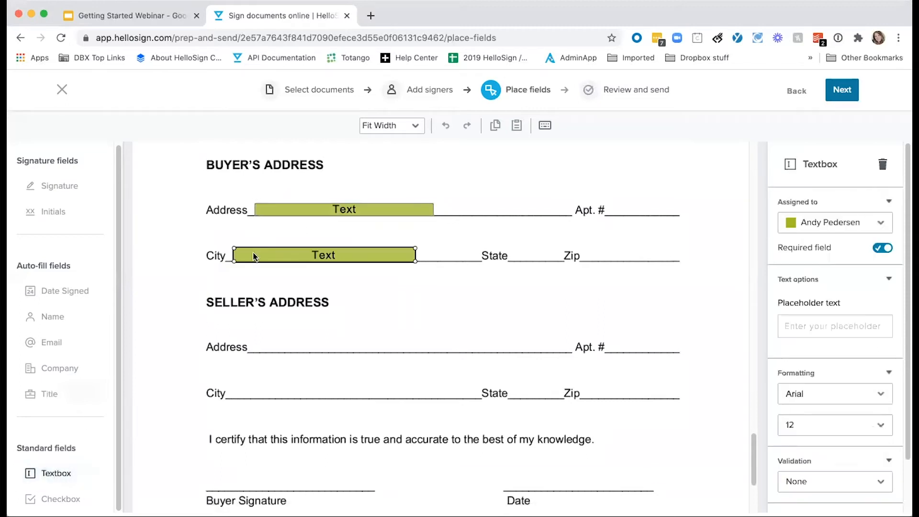
left_click_drag(254, 254, 248, 251)
left_click(591, 252)
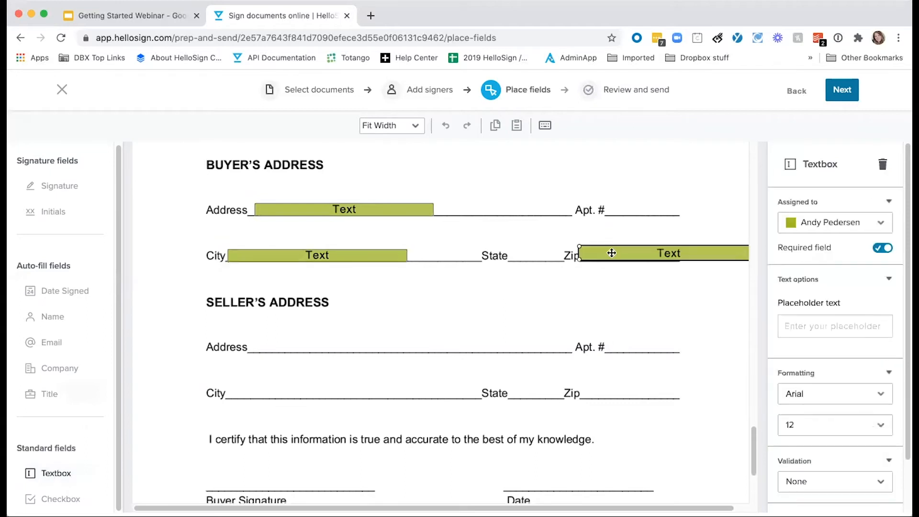
left_click_drag(720, 261, 625, 259)
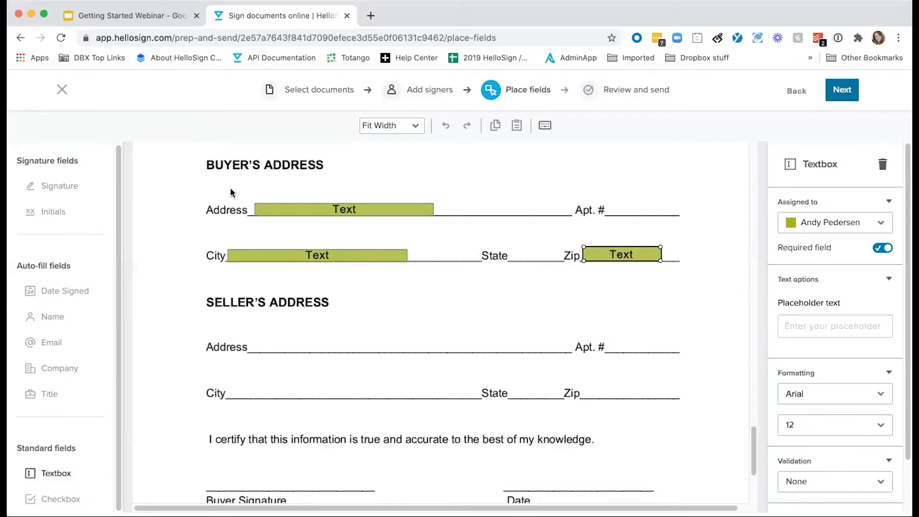
Paste a copy of the three buyer address text fields
left_click_drag(230, 189, 657, 268)
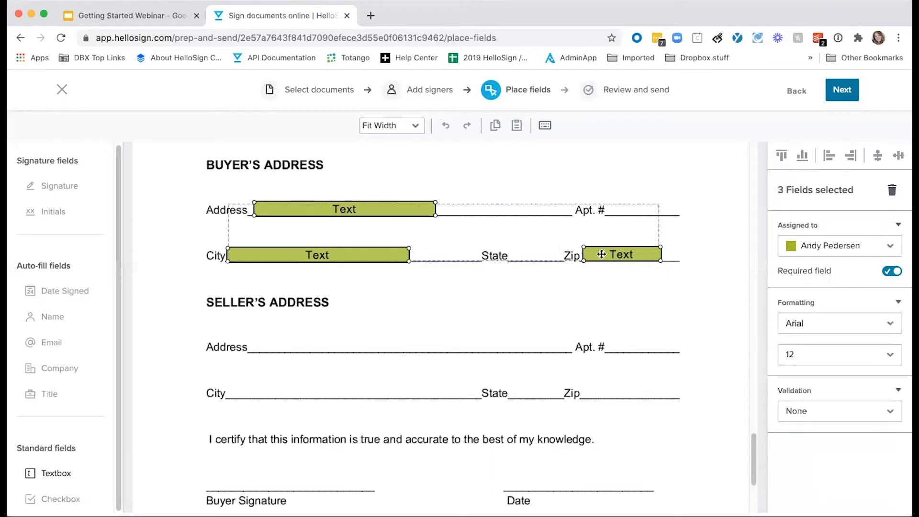
left_click(383, 323)
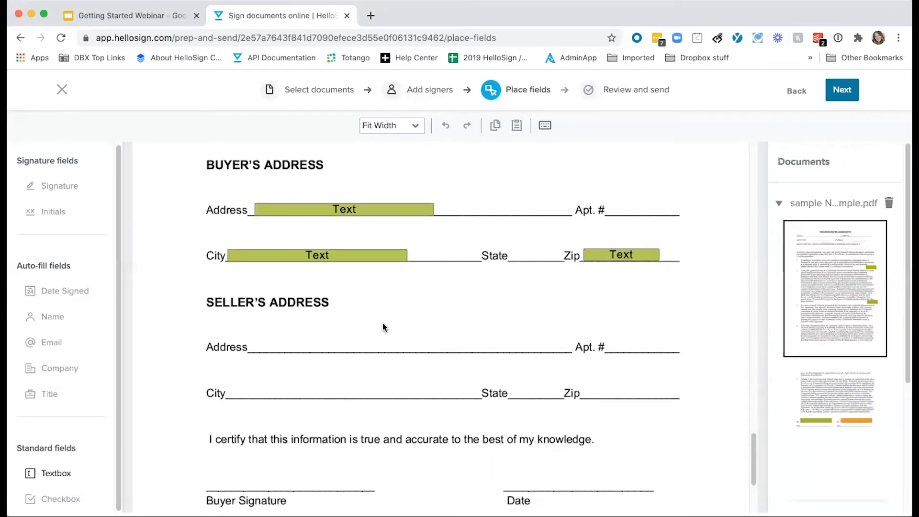
key("ctrl+v")
Move the pasted fields onto the seller's Address, City and Zip lines, assigned to the second signer
left_click_drag(346, 293, 355, 393)
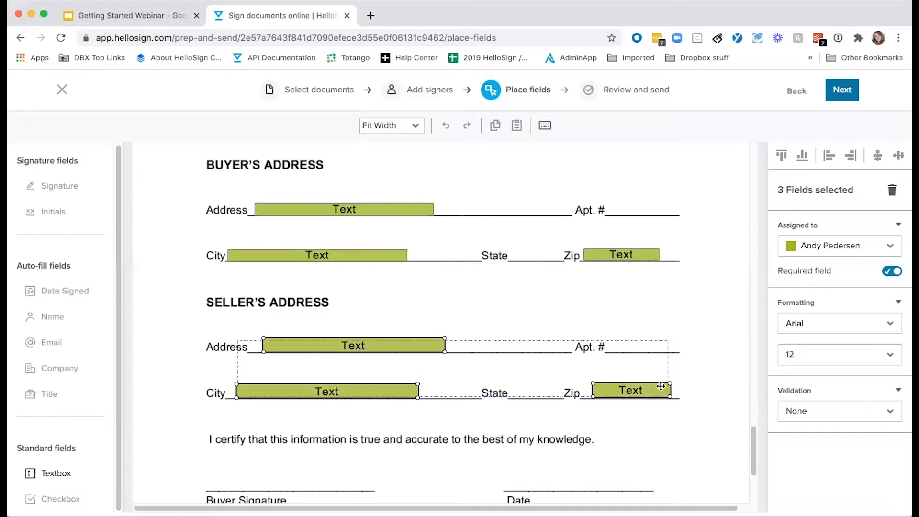
left_click(850, 246)
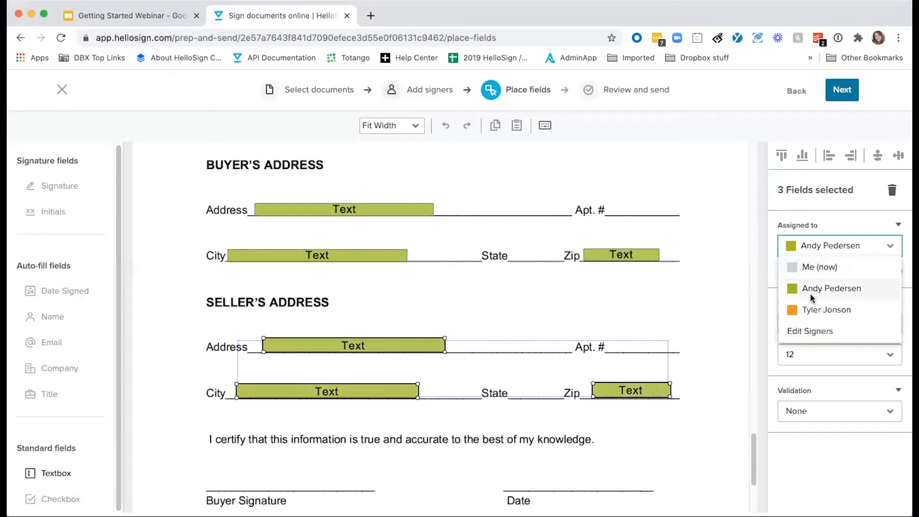
left_click(809, 310)
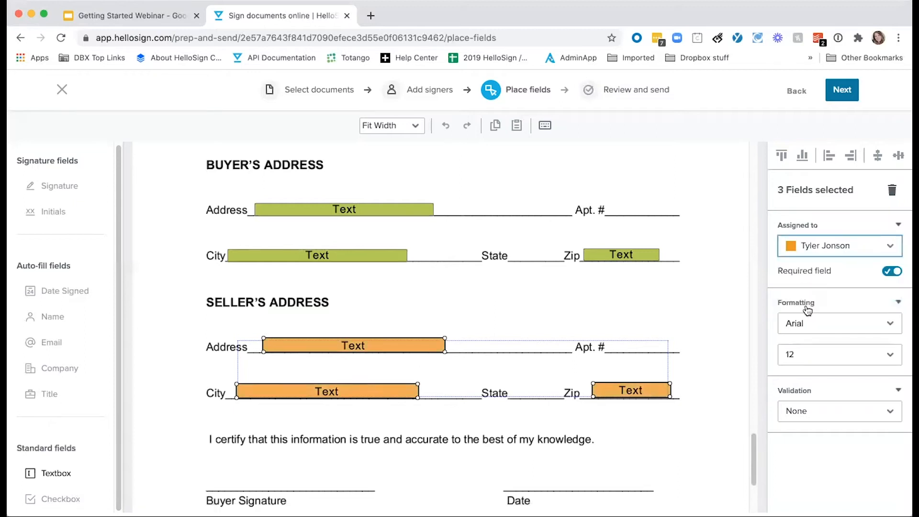
left_click(702, 432)
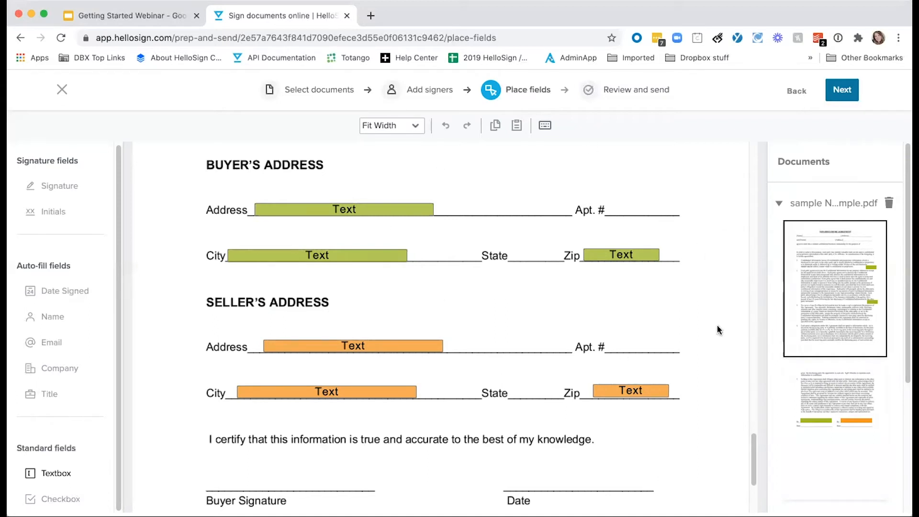
On Review and send, title the request 'agreement for purchase' with message 'Please complete before your visit'
left_click(853, 99)
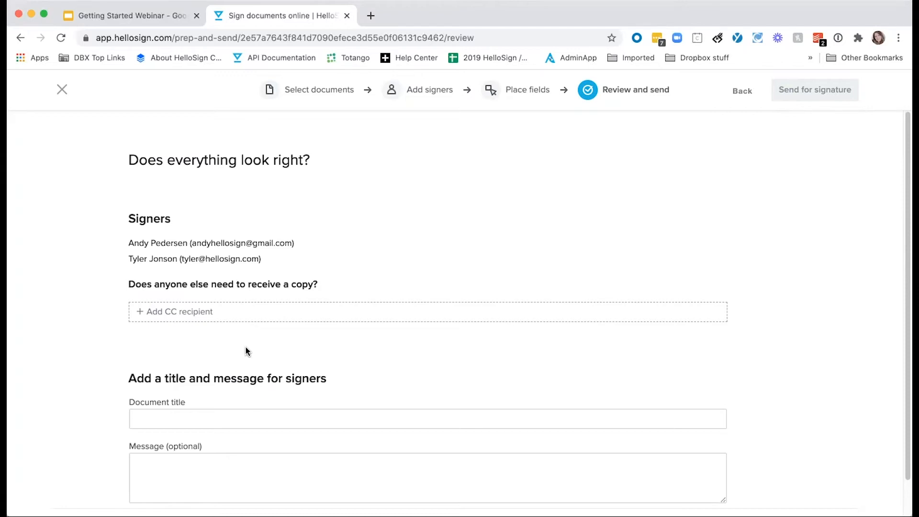
scroll(246, 350, "down", 2)
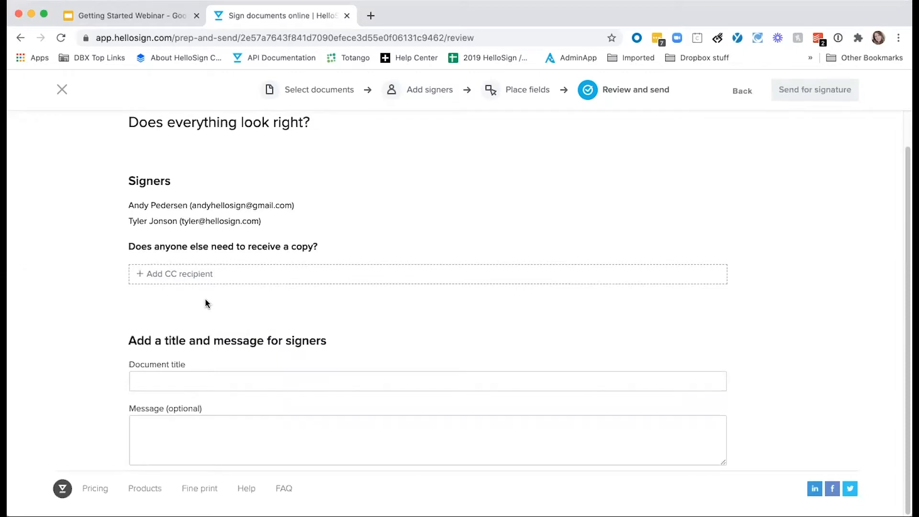
left_click(195, 380)
type("a")
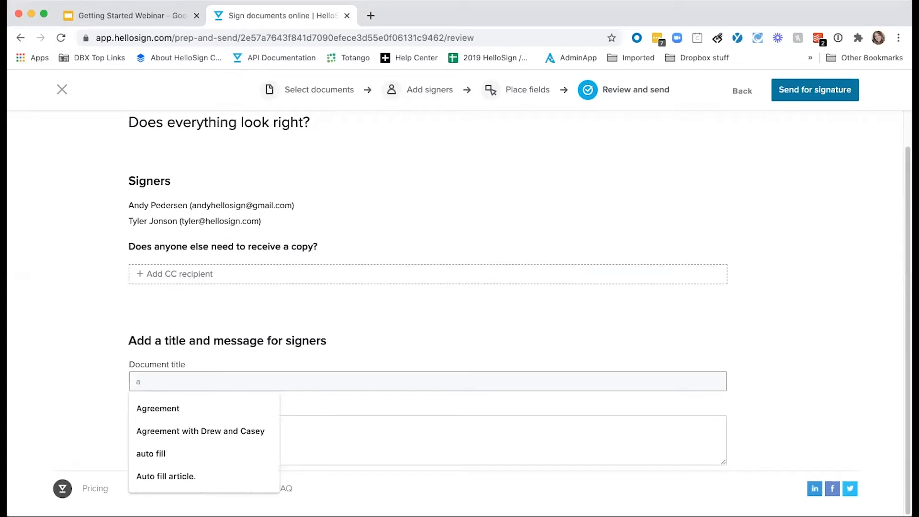
type("greement for purchase")
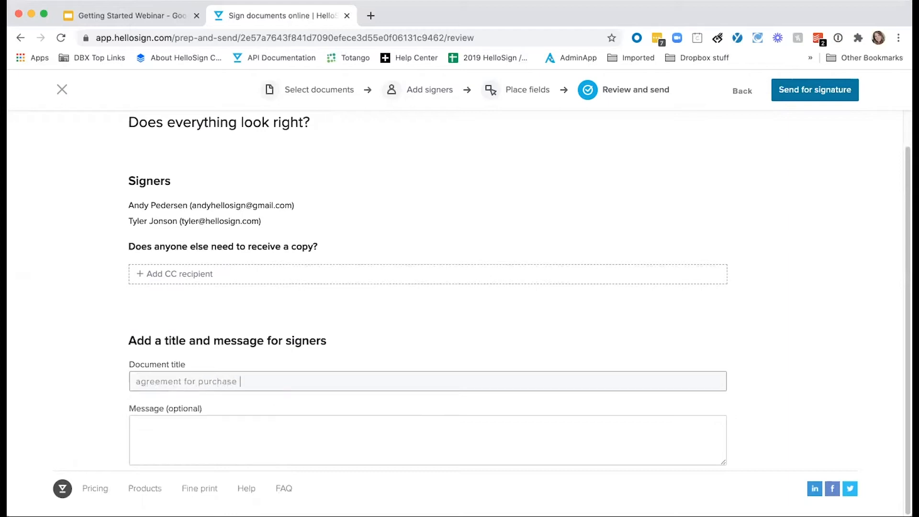
left_click(151, 437)
type("Please")
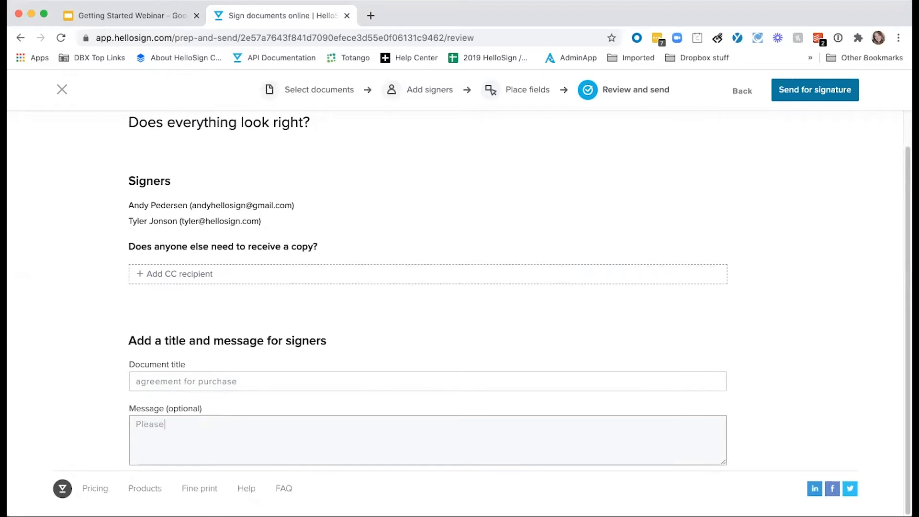
type(" complete before your visit")
left_click(804, 229)
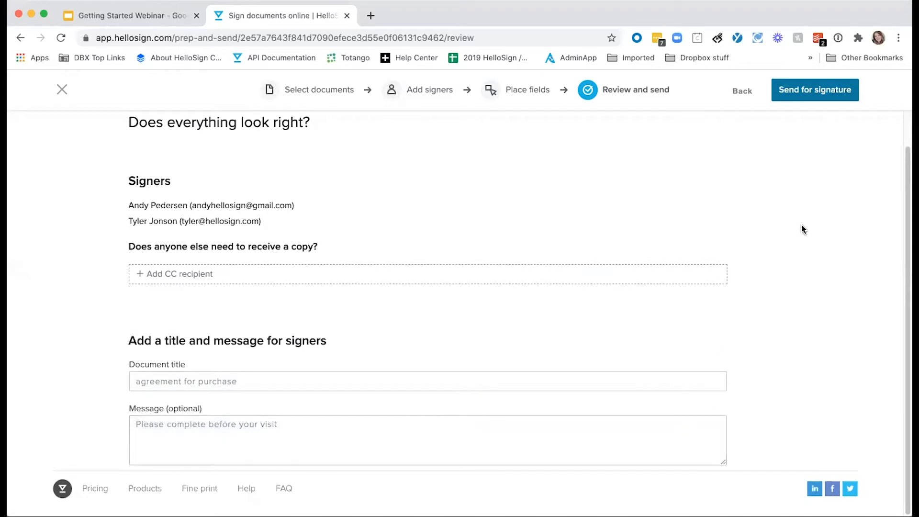
Send the agreement for signature, then go to the Templates area
left_click(801, 96)
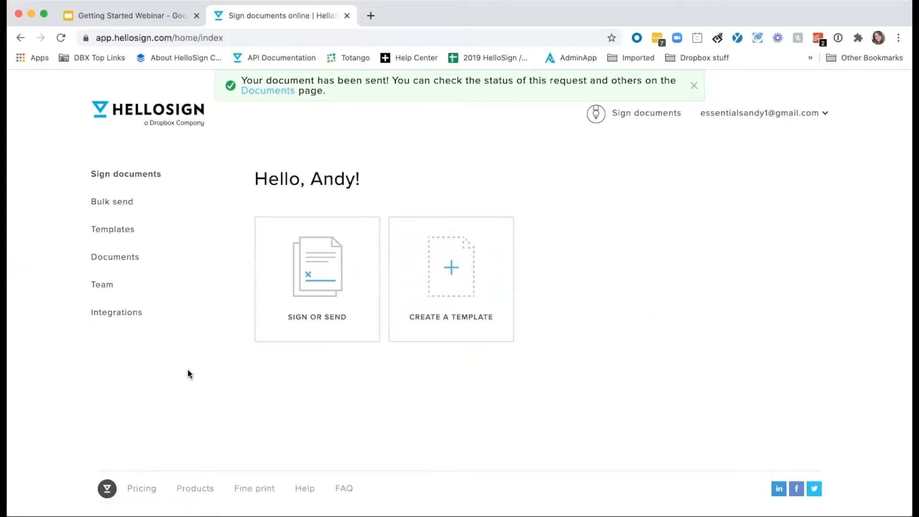
left_click(128, 229)
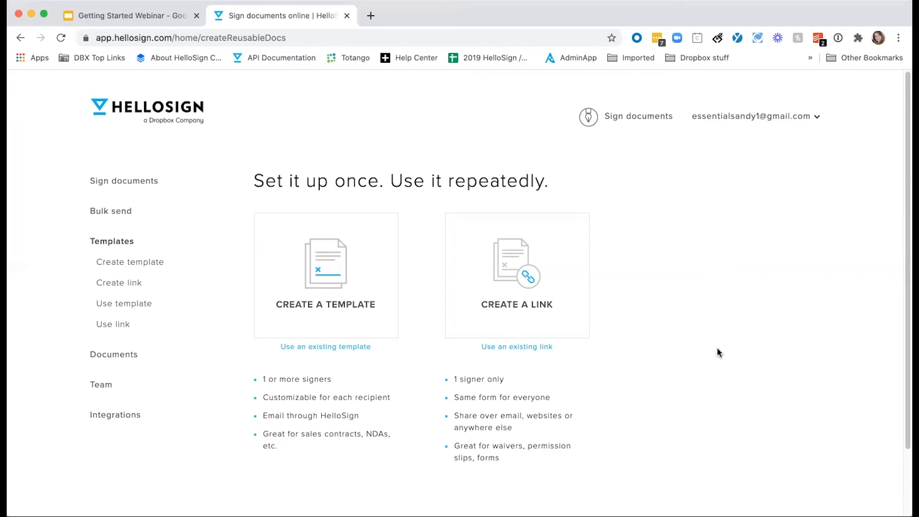
Start a new template from the Create a Template card
left_click(324, 292)
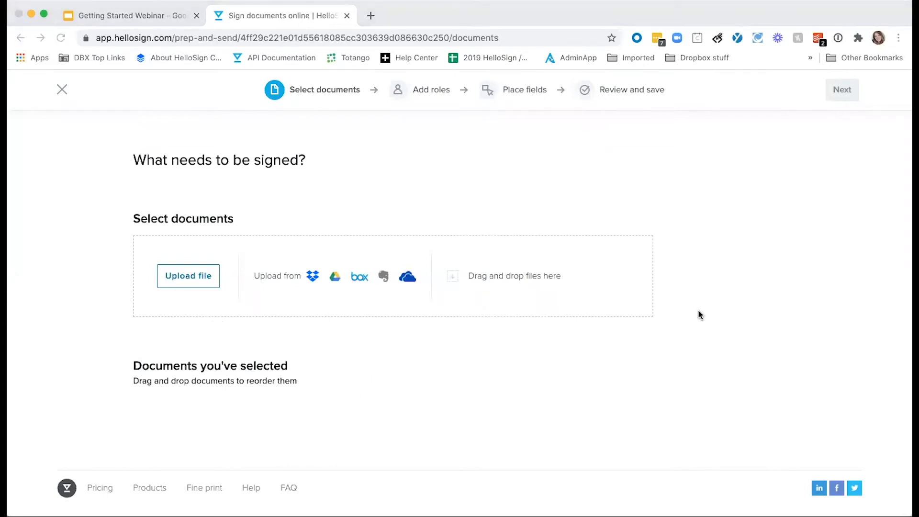
Upload sample NDA example.pdf to the new template and continue to the signer roles
left_click(701, 292)
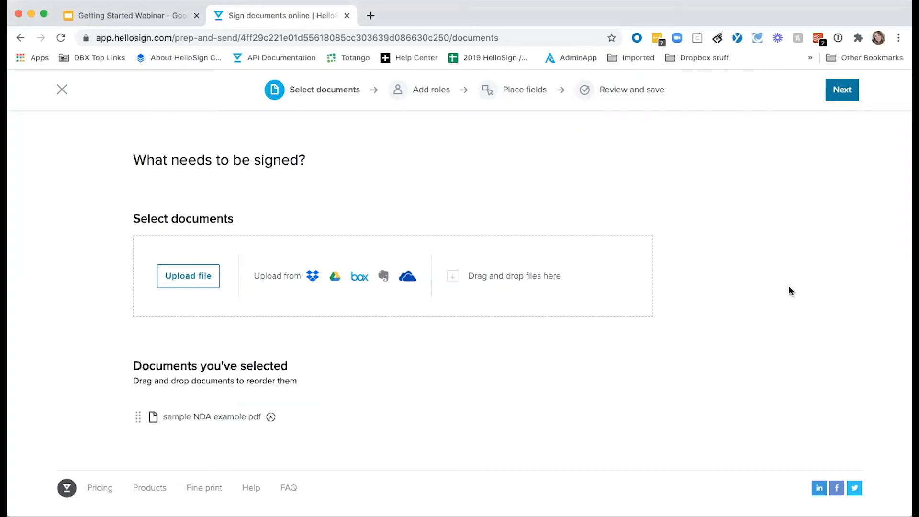
left_click(842, 90)
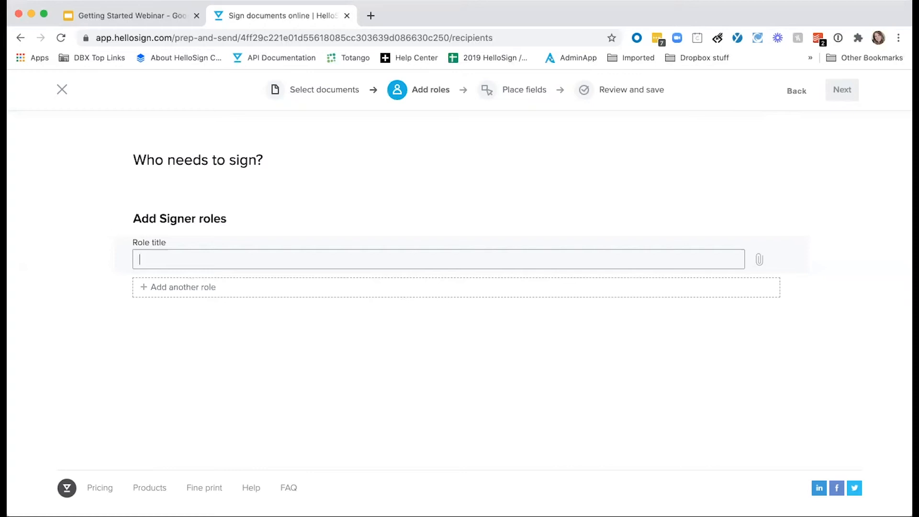
Name the two signer roles Visitor 1 and Visitor 2, then proceed to placing fields
type("Visitor 1")
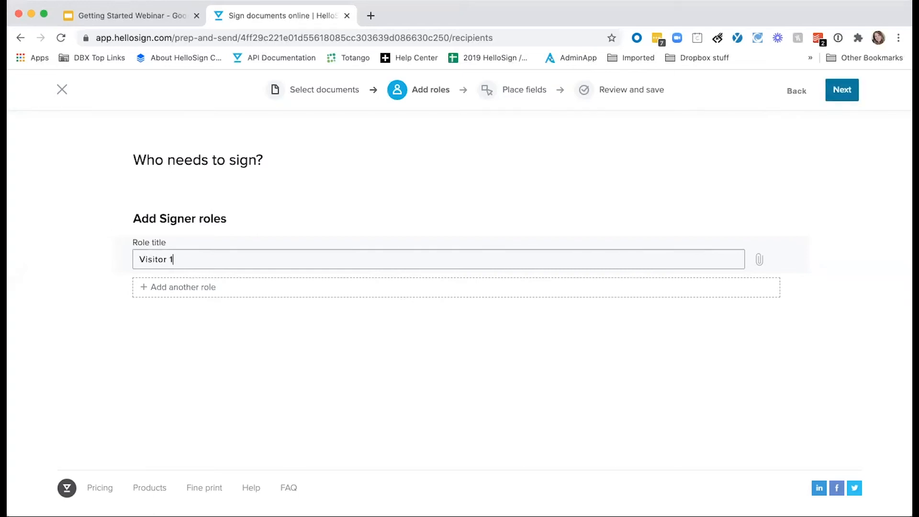
left_click(213, 292)
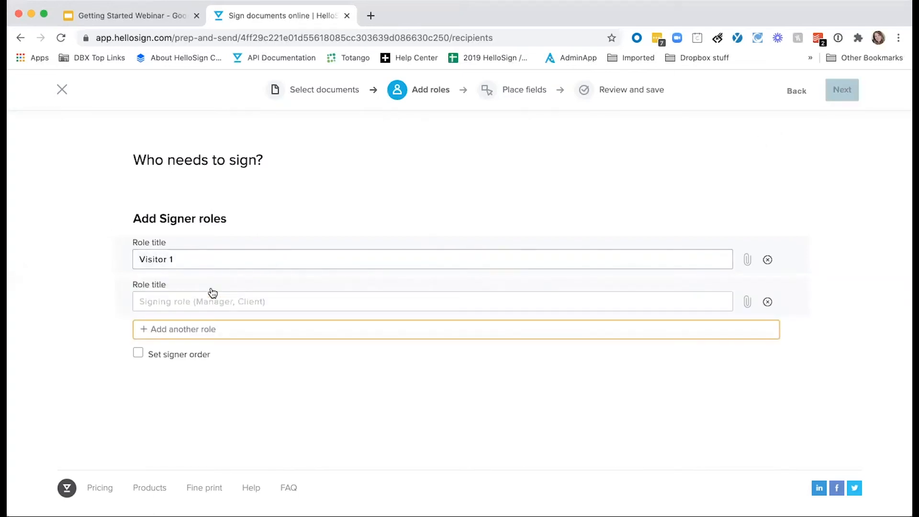
left_click(209, 299)
type("Visitor 2")
left_click(271, 374)
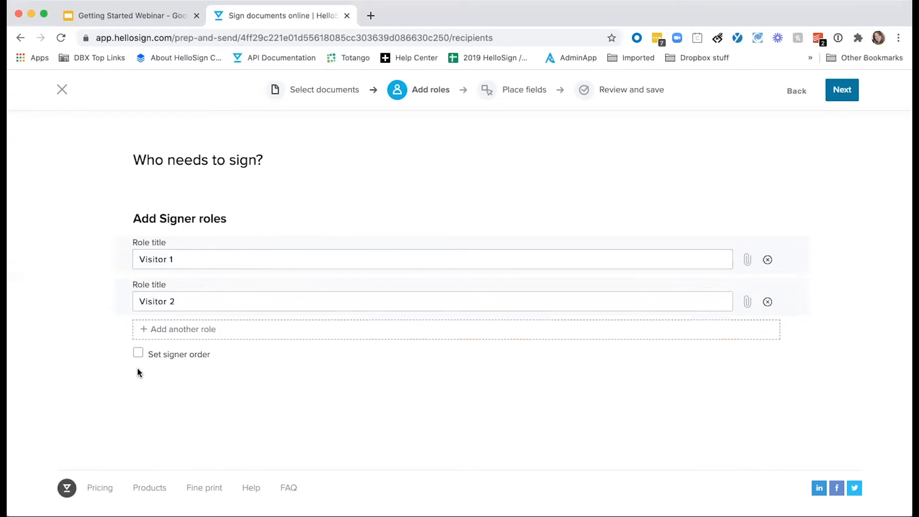
left_click(849, 91)
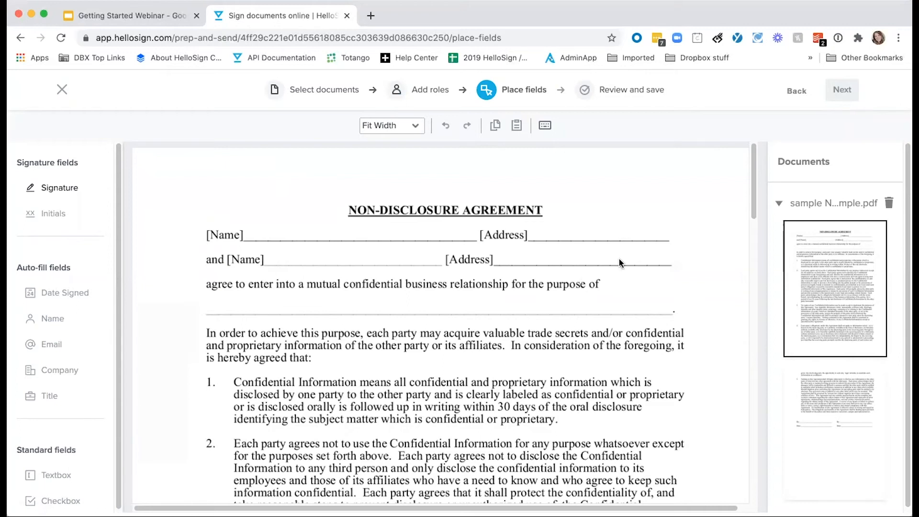
Place a Sender text box on the first [Name] line with merge field 'Name of visitor 1'
left_click(67, 475)
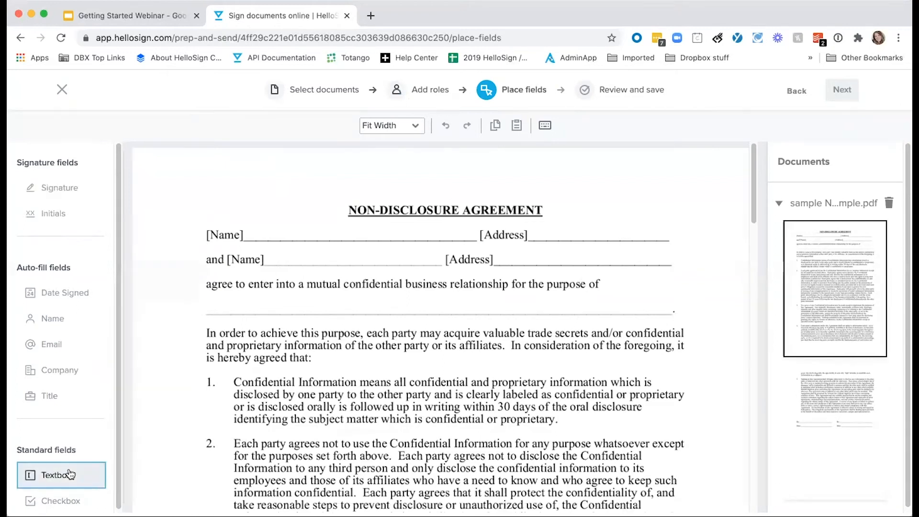
left_click(287, 230)
left_click_drag(287, 231, 267, 228)
left_click_drag(320, 240, 433, 238)
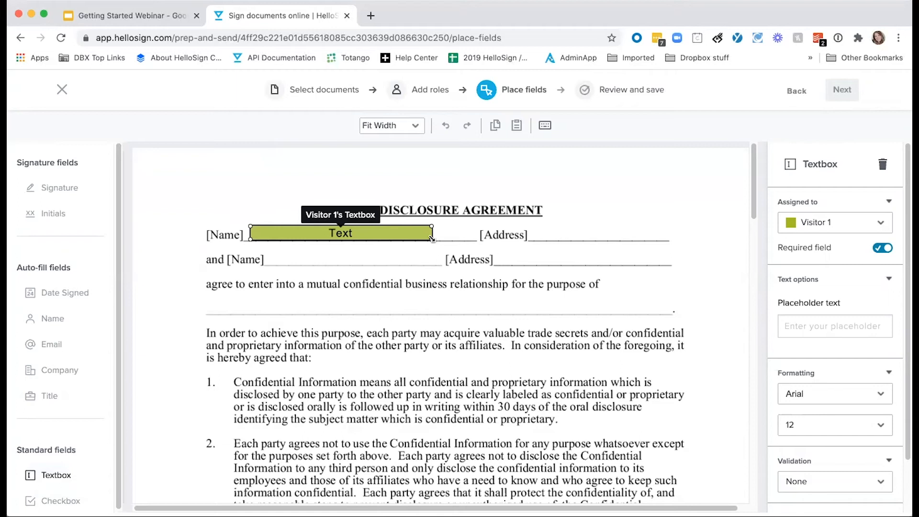
left_click(810, 221)
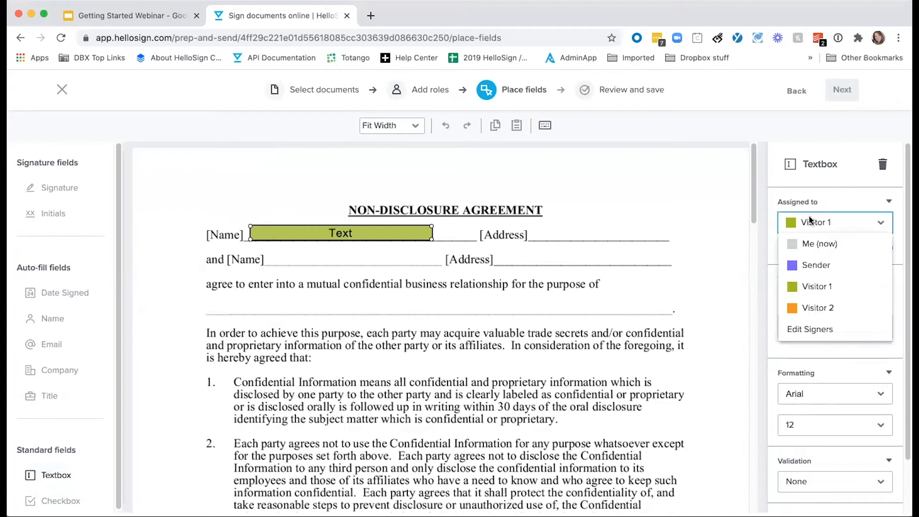
left_click(796, 267)
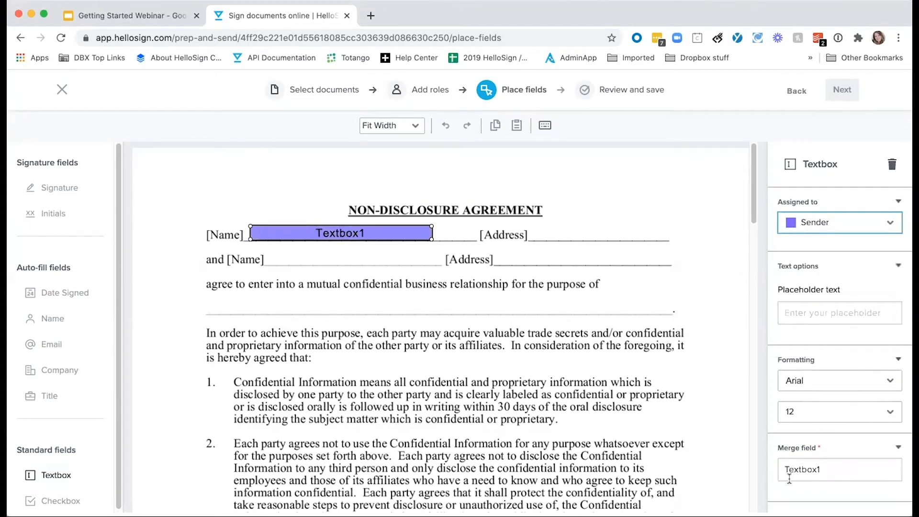
left_click_drag(845, 474, 769, 471)
type("Name")
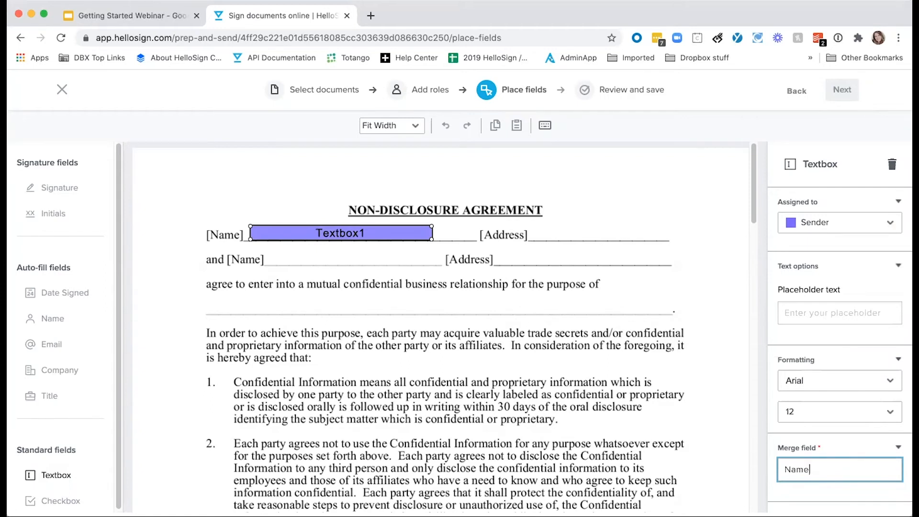
type("of visitor 1")
left_click(345, 279)
Add a Sender text box on the second [Name] line named 'Name of Visitor 2'
left_click(278, 261)
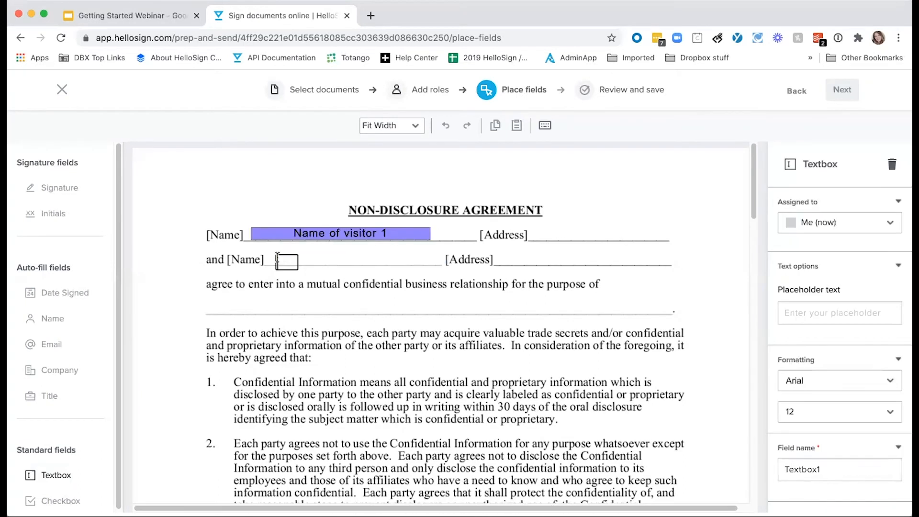
left_click_drag(285, 255, 280, 250)
left_click(859, 225)
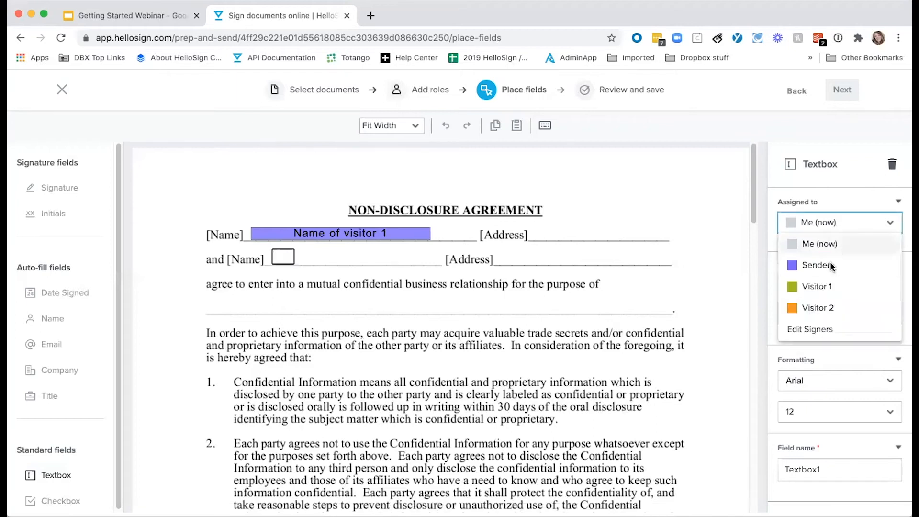
left_click(821, 264)
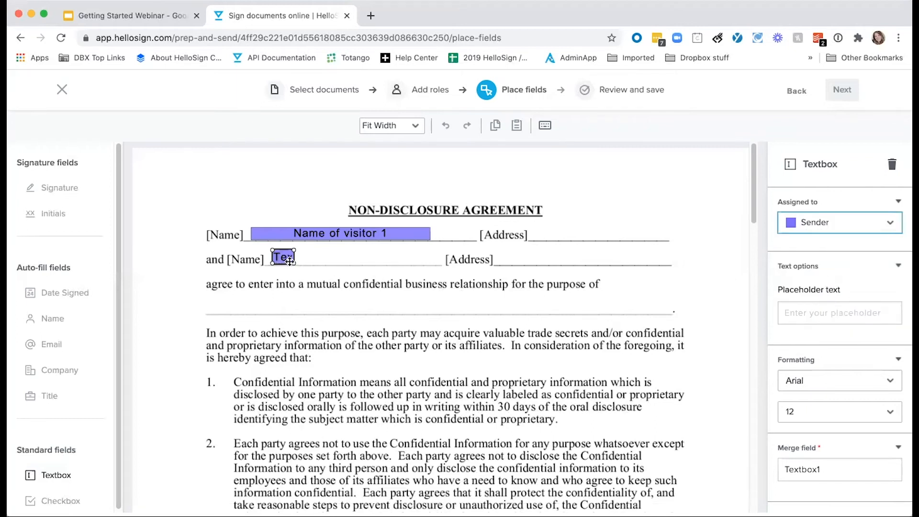
left_click_drag(294, 263, 428, 263)
left_click_drag(829, 469, 773, 467)
type("Name of Visitor 2")
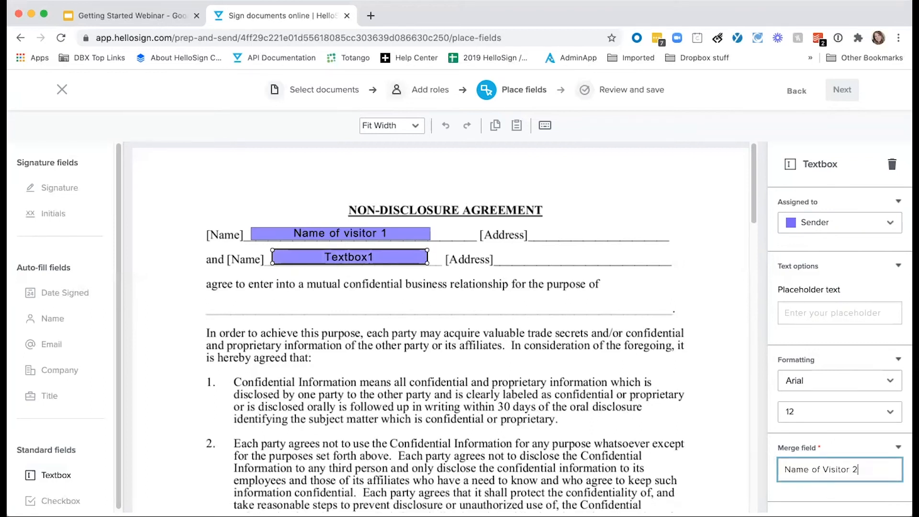
key("Return")
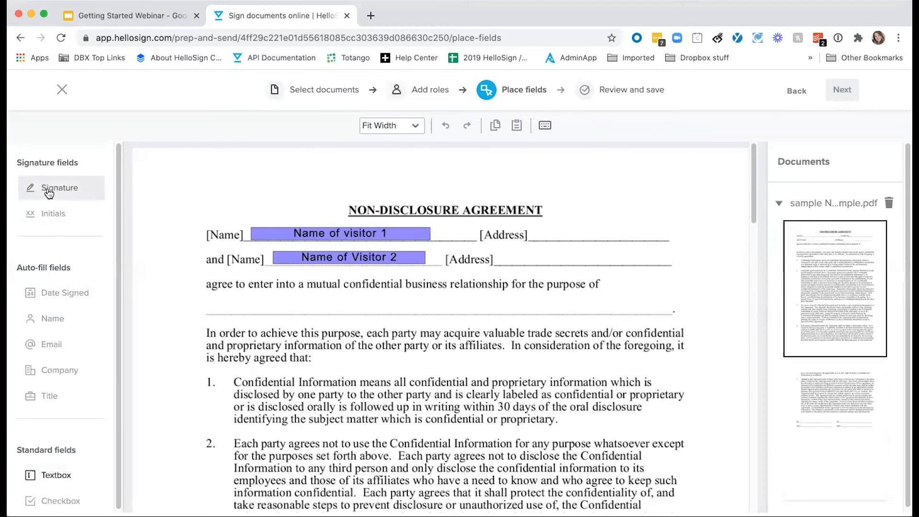
Add text boxes after each [Address], assigned to Visitor 1 and Visitor 2
left_click(77, 482)
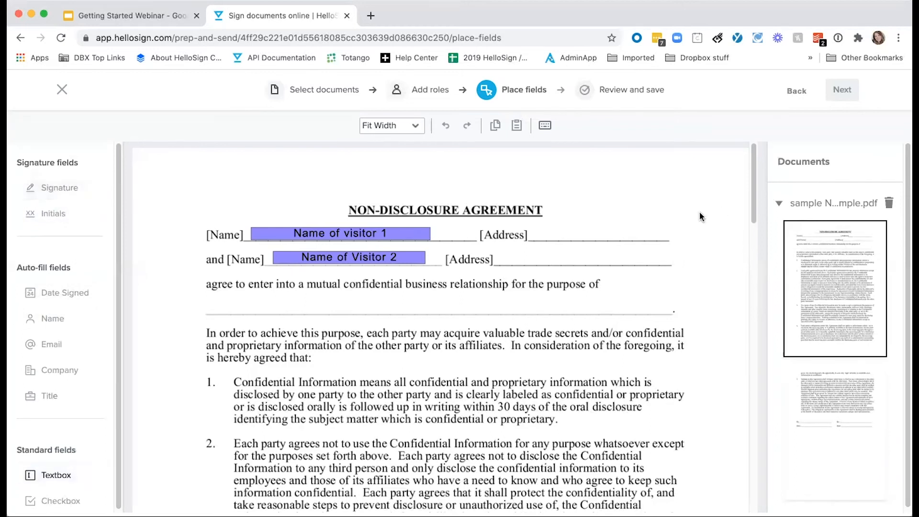
left_click(546, 235)
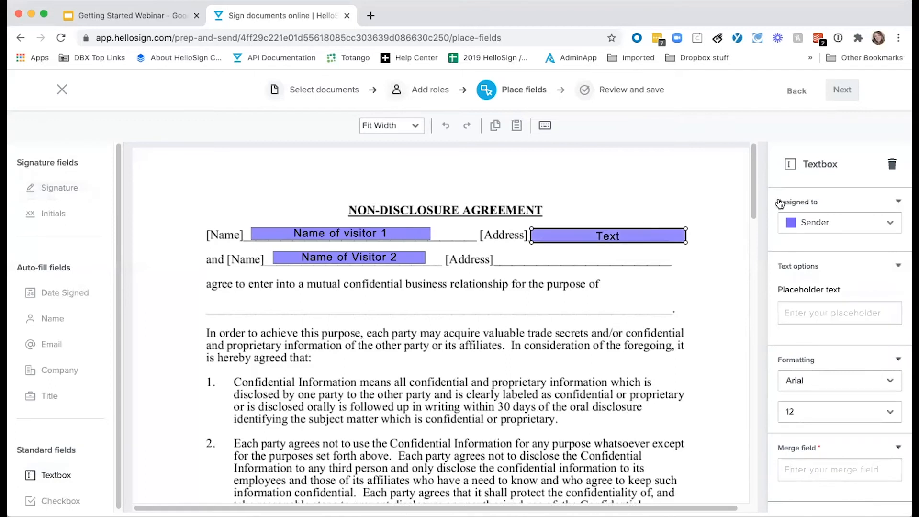
left_click(810, 222)
left_click(812, 288)
left_click(532, 263)
left_click_drag(548, 262, 531, 256)
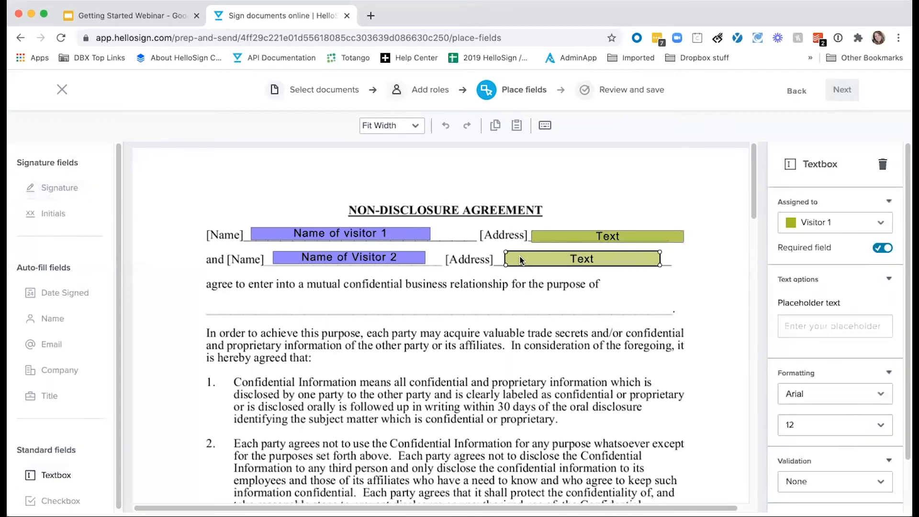
left_click(835, 222)
left_click(814, 305)
Put signature fields on both By: lines, the right for Visitor 2 and the left for Visitor 1
scroll(396, 306, "down", 5)
scroll(397, 307, "down", 15)
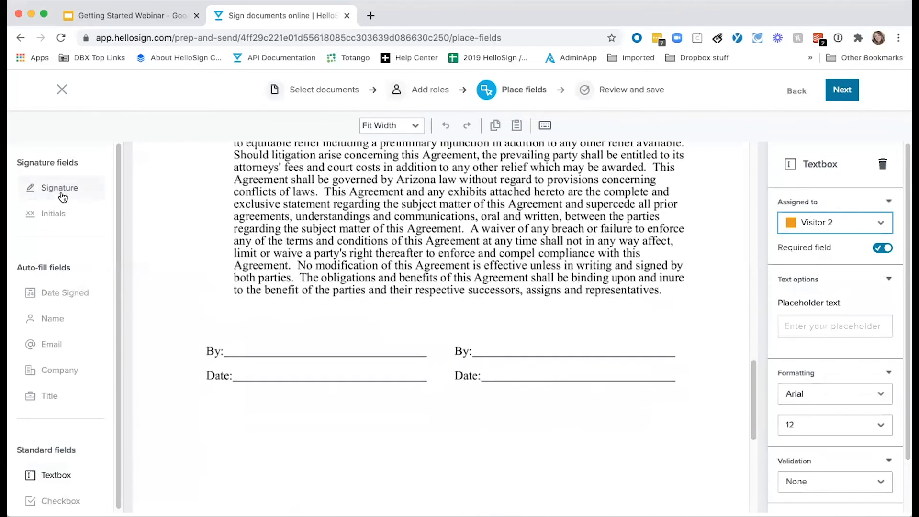
left_click_drag(58, 188, 489, 353)
left_click_drag(578, 356, 675, 357)
key("super+c")
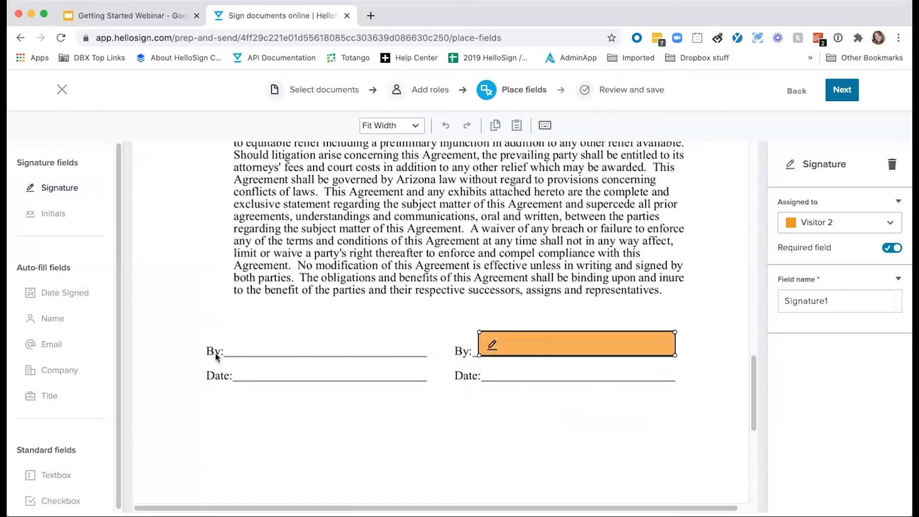
key("super+v")
left_click_drag(256, 354, 244, 339)
left_click(840, 223)
left_click(817, 283)
Title the template 'Nda' on the review page and save it
left_click(643, 457)
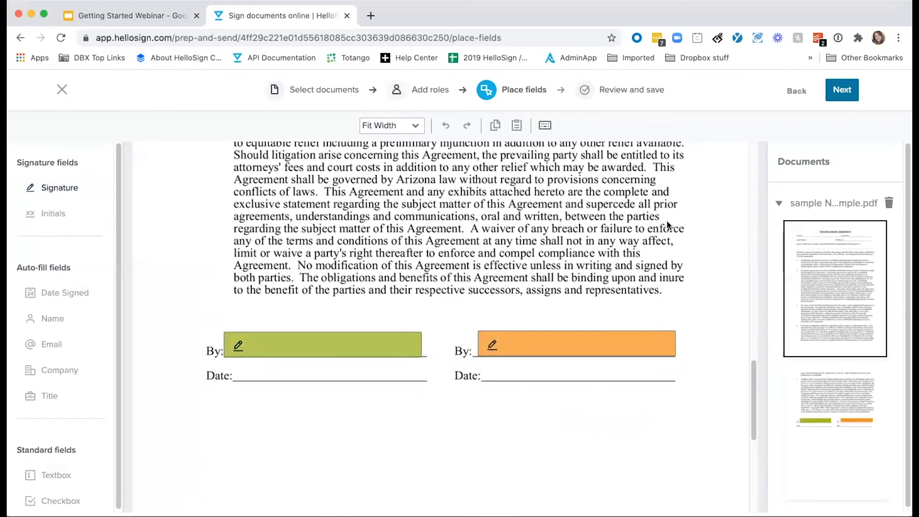
left_click(845, 93)
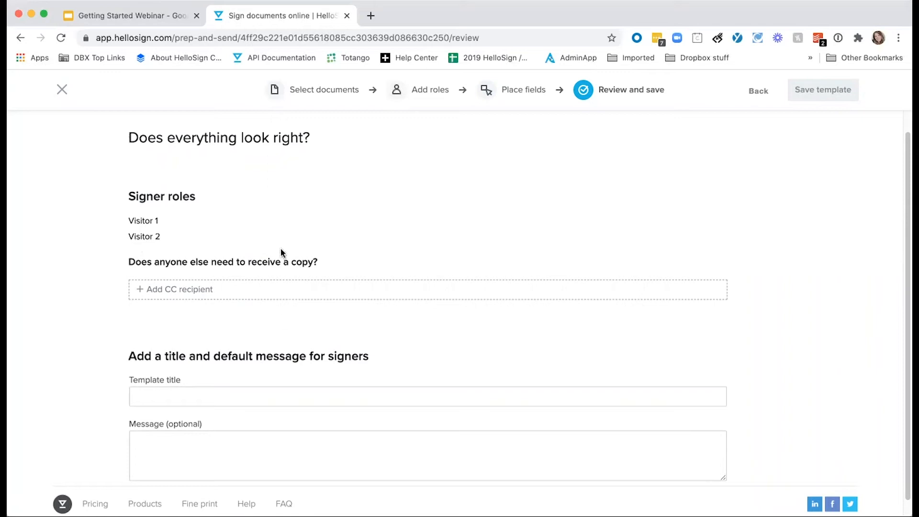
scroll(209, 312, "down", 1)
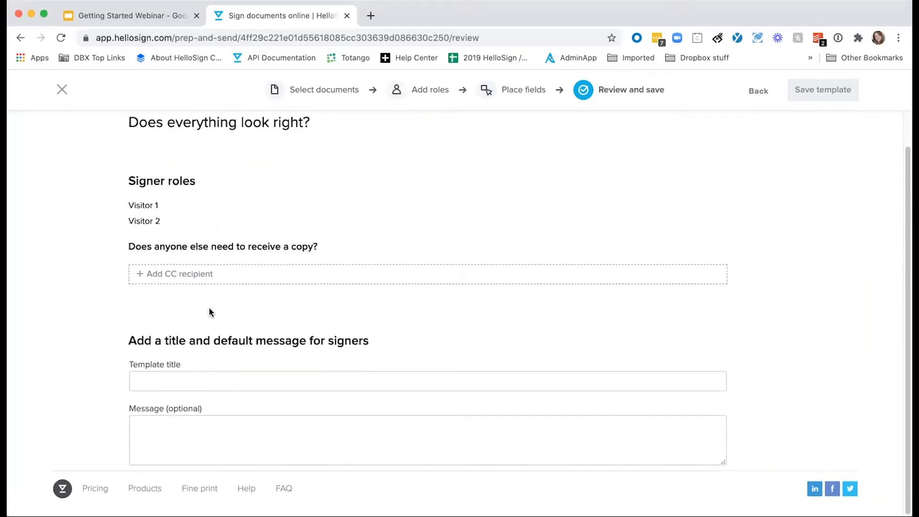
left_click(205, 381)
type("Nda")
key("Return")
left_click(825, 96)
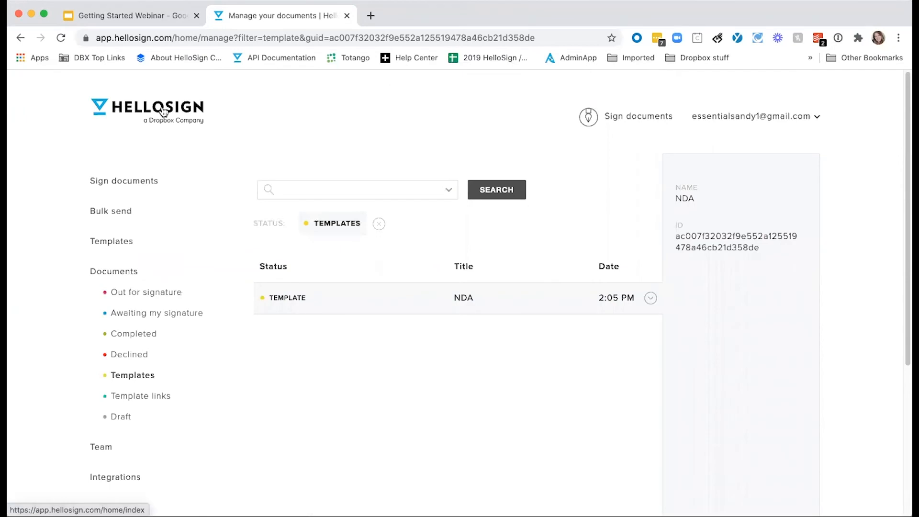
Create a new signature request using the saved NDA template and continue to signers
left_click(163, 111)
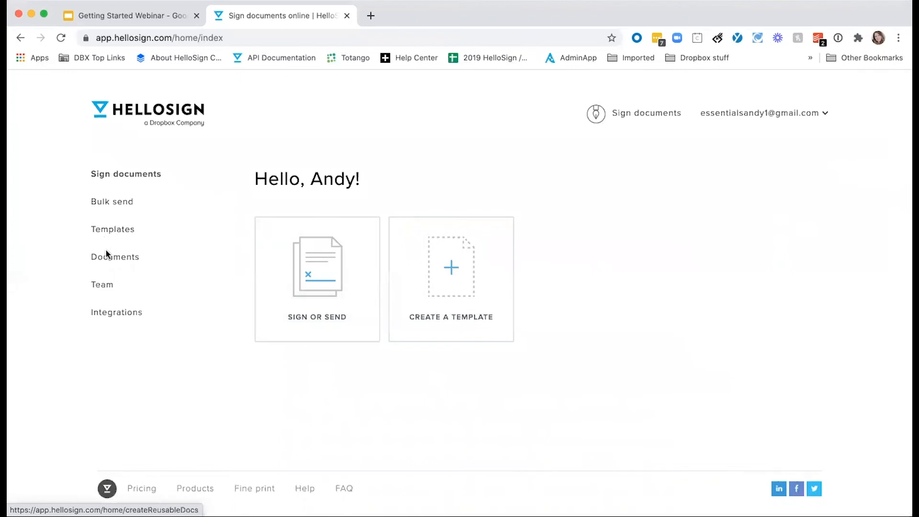
left_click(288, 261)
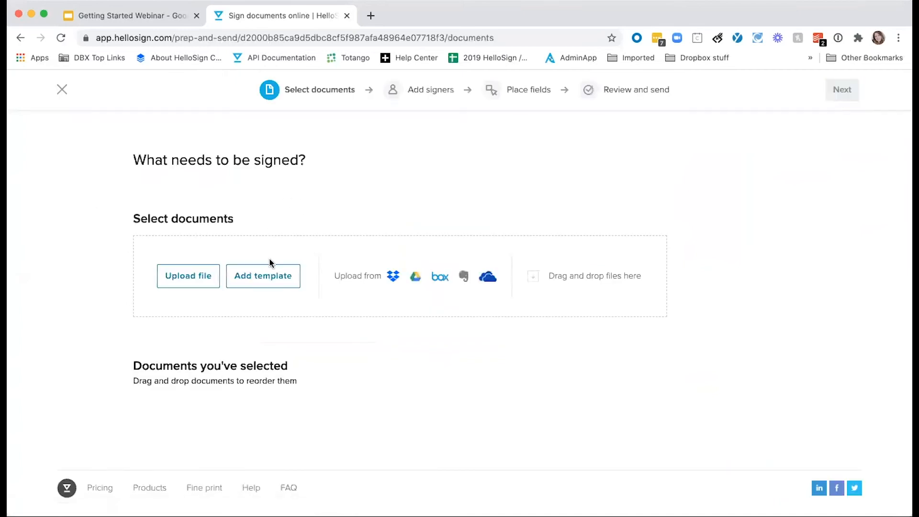
left_click(270, 277)
left_click(338, 291)
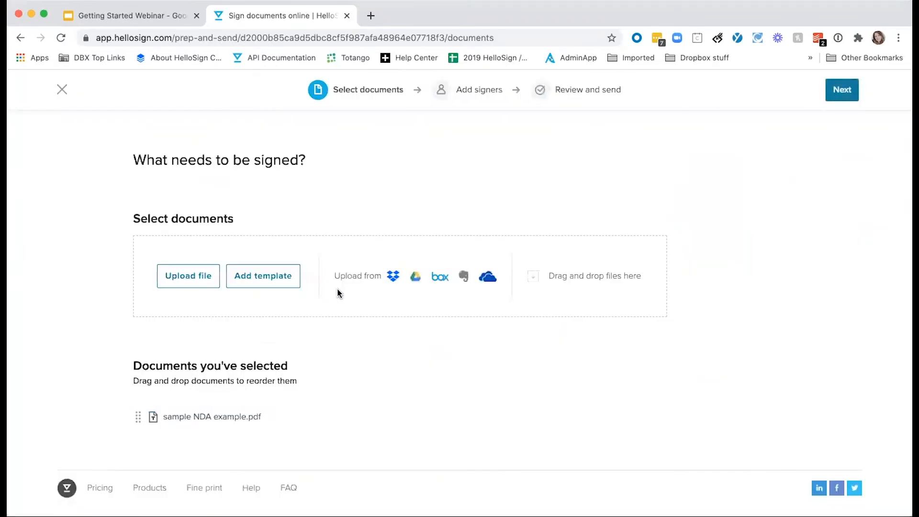
left_click(842, 93)
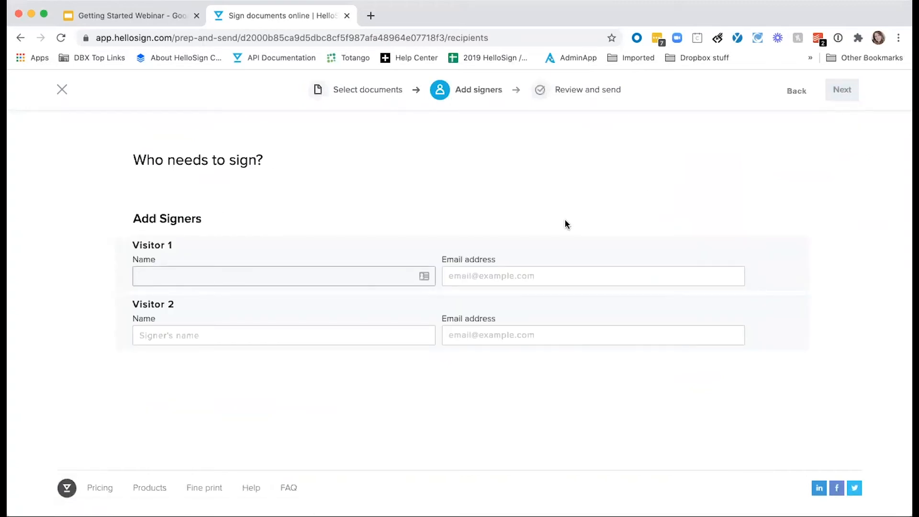
Enter each visitor's name and e-mail address as signers and continue to review
left_click(230, 303)
left_click(467, 276)
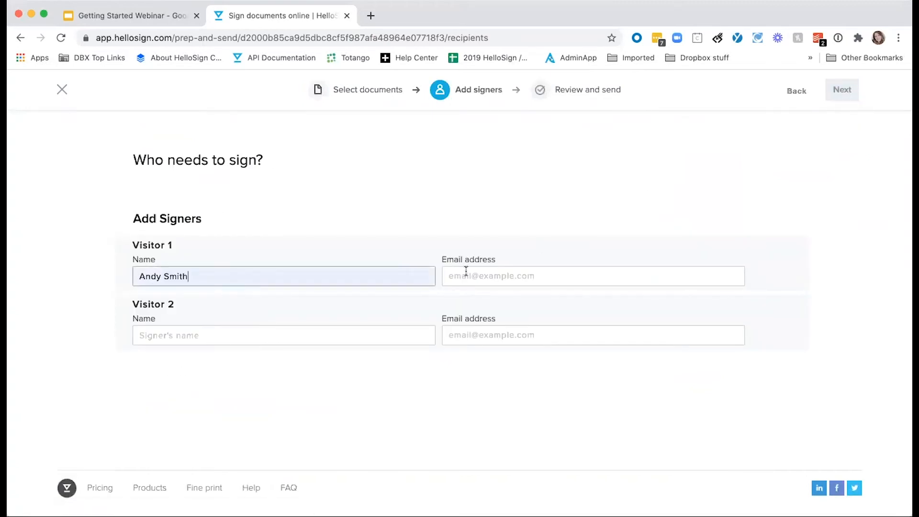
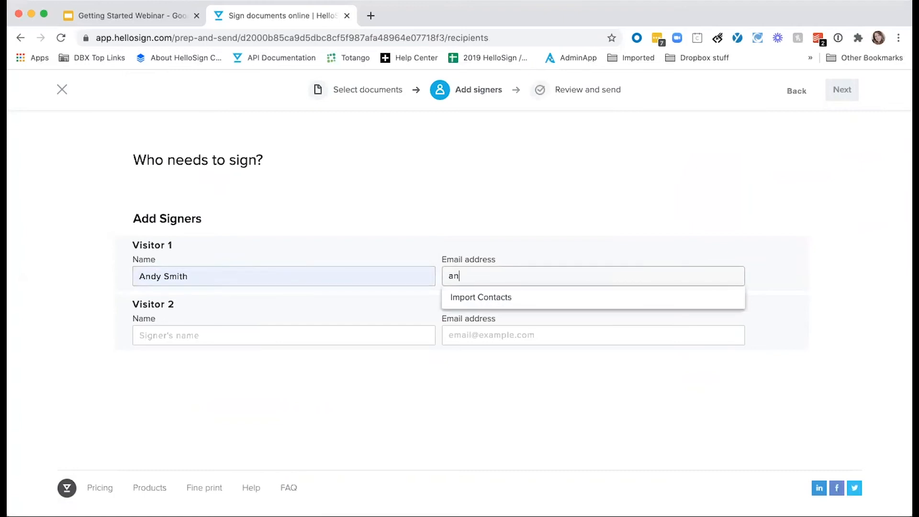
key("Tab")
type("Tyler")
key("Tab")
key("Return")
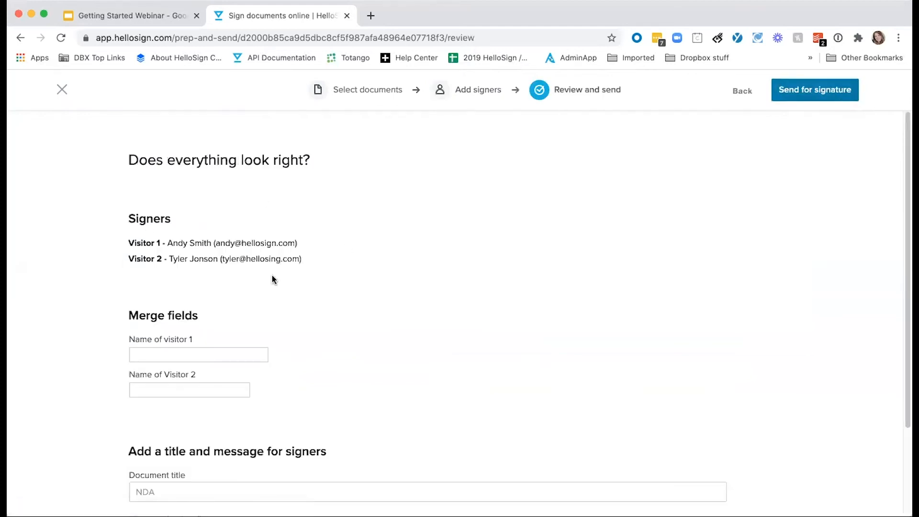
Fill the 'Name of visitor 1' merge field with the visitor's full name and check the document title
scroll(272, 272, "down", 2)
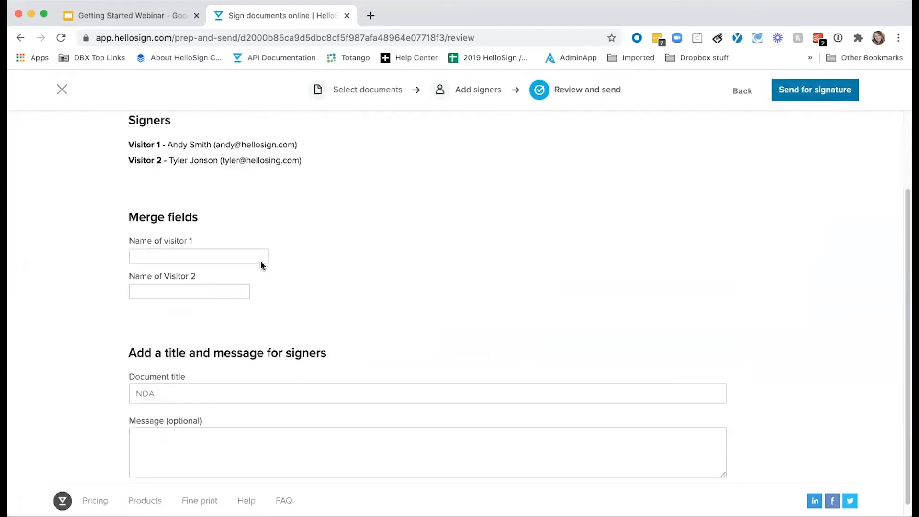
left_click(158, 255)
left_click(167, 397)
left_click(409, 299)
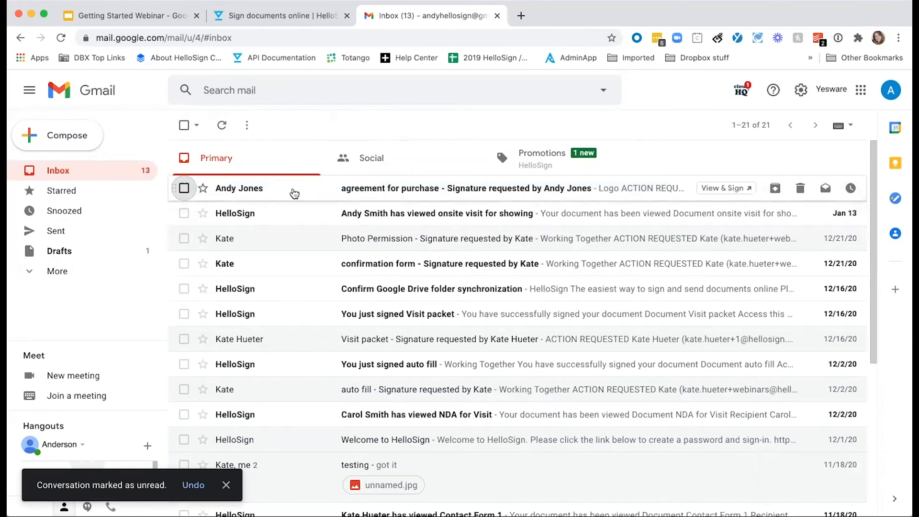
Open the 'agreement for purchase' email in Gmail and launch REVIEW & SIGN
left_click(294, 193)
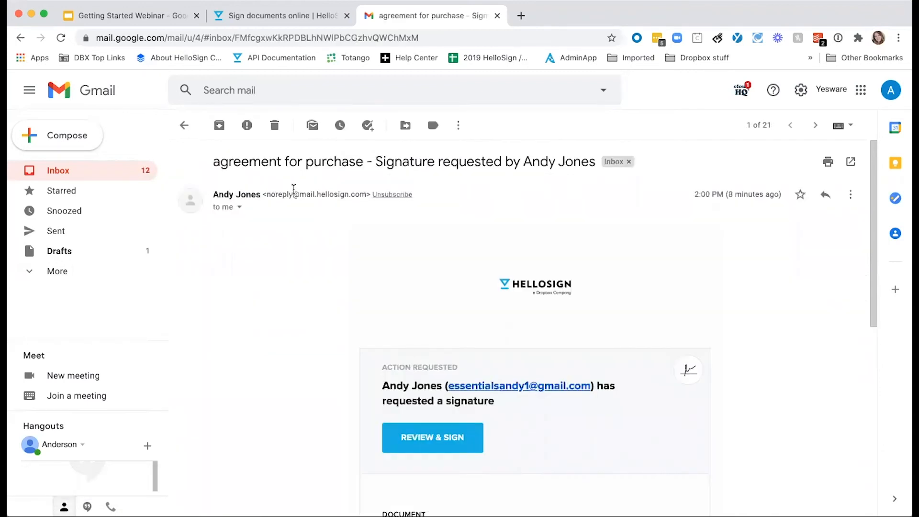
scroll(310, 273, "down", 5)
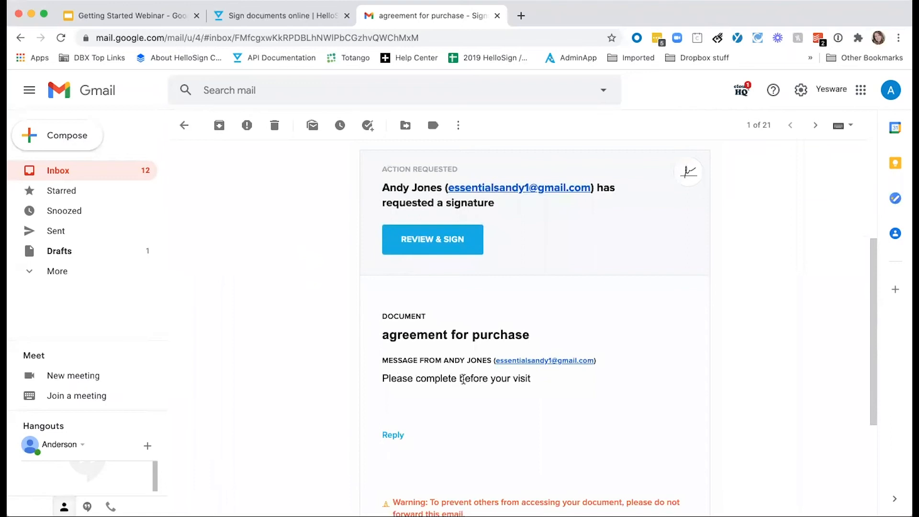
left_click(421, 243)
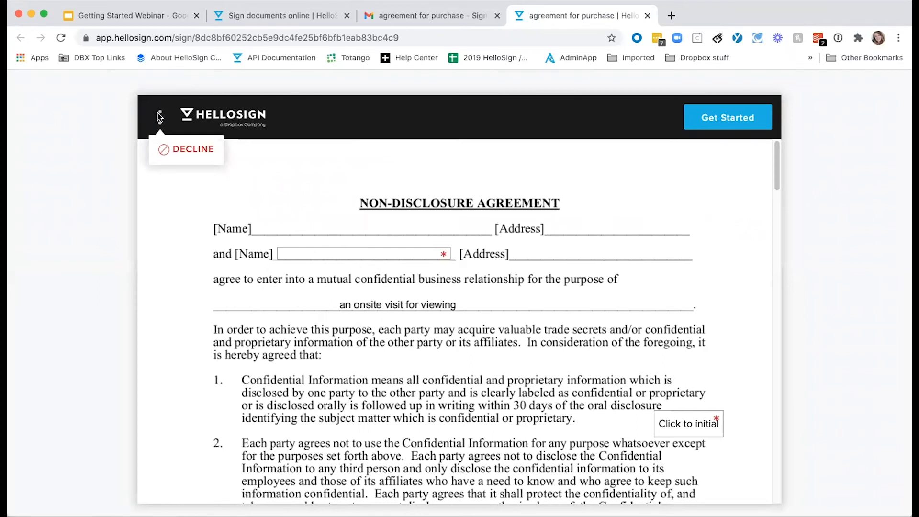
left_click(195, 150)
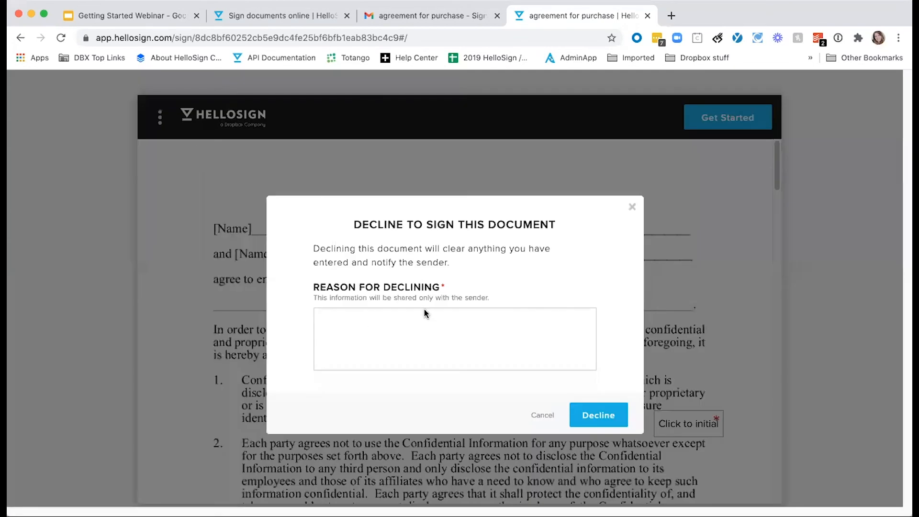
left_click(415, 340)
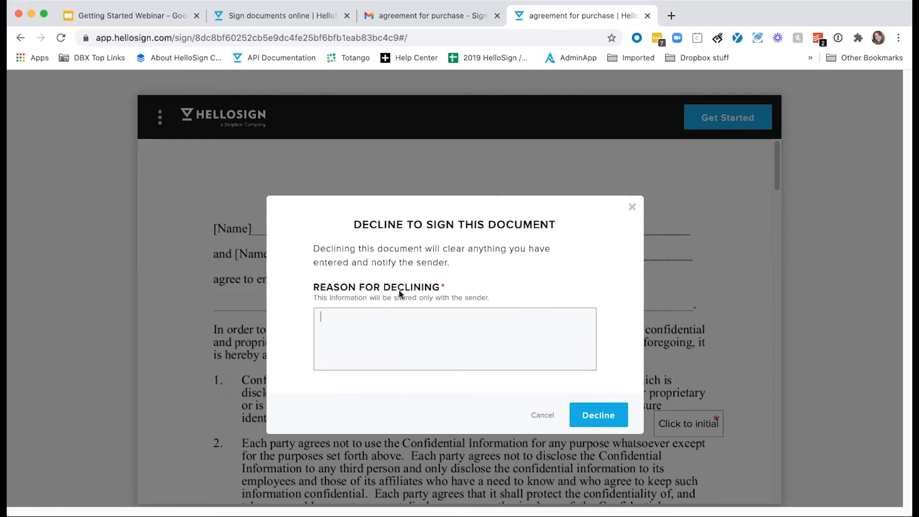
left_click(633, 207)
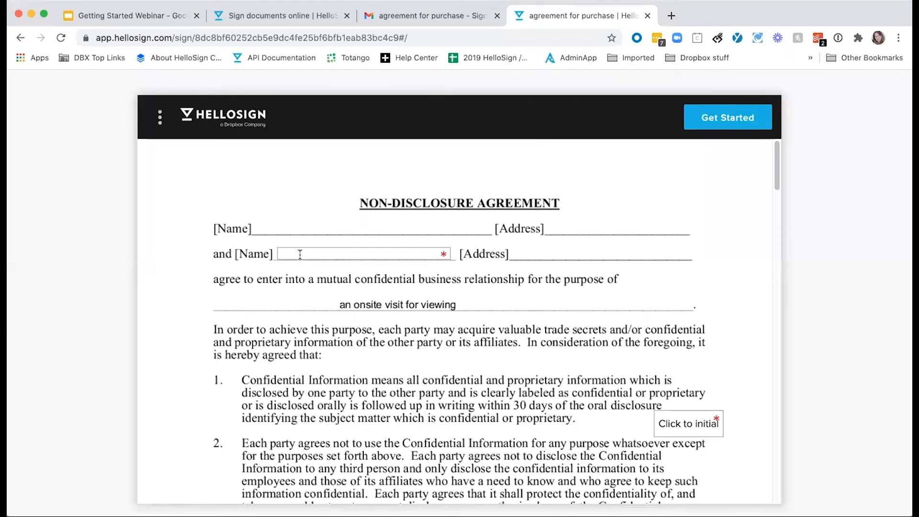
Start filling required fields and enter the second signer's full name in the Name field
left_click(733, 121)
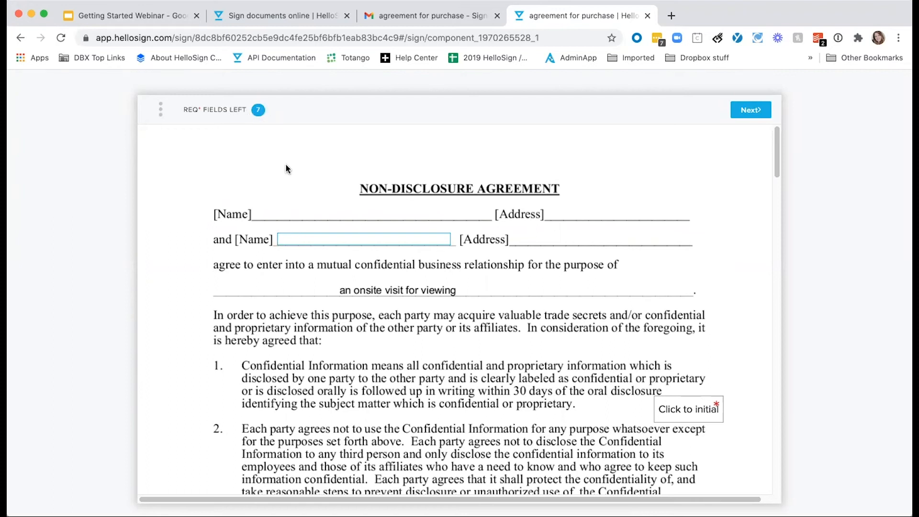
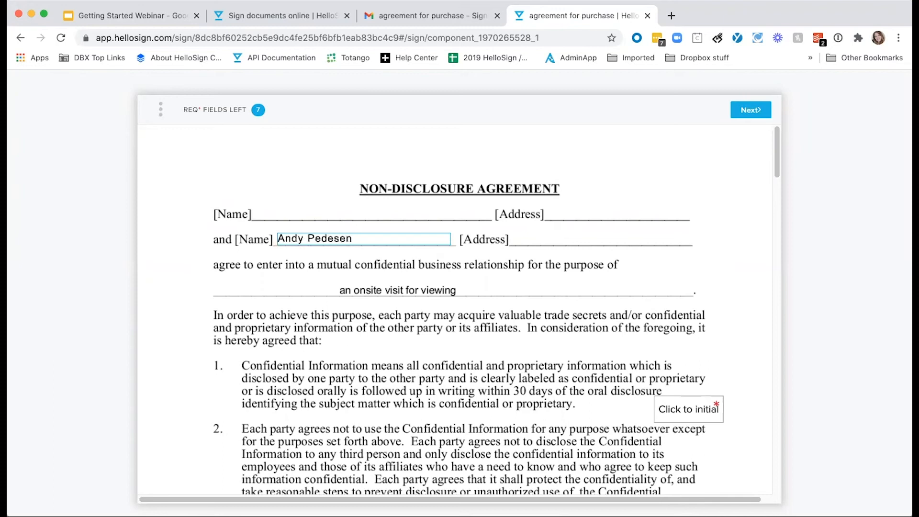
left_click(475, 332)
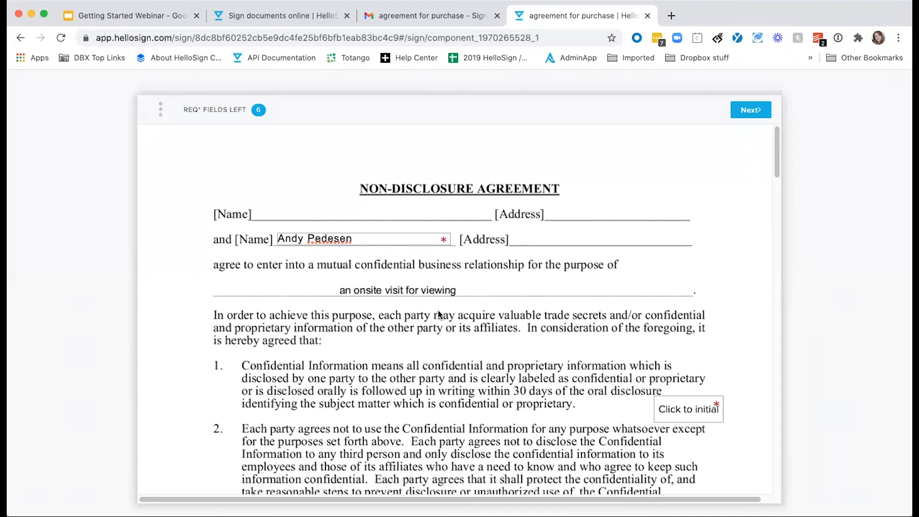
Apply the saved initials to every initials field, then jump to the signature field
scroll(405, 328, "down", 5)
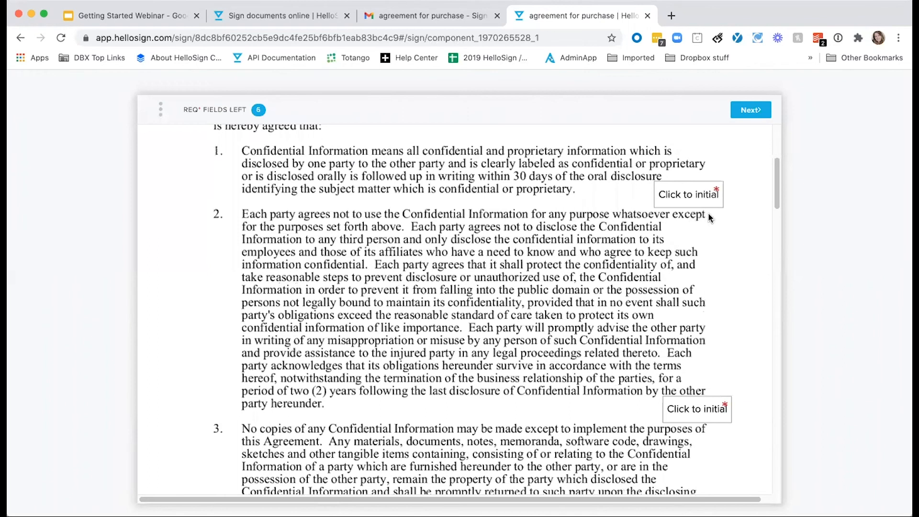
left_click(685, 200)
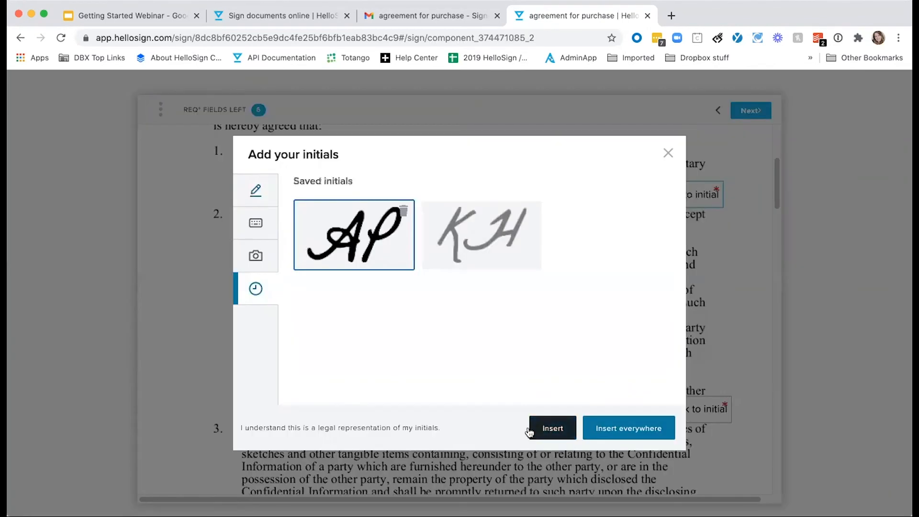
left_click(558, 431)
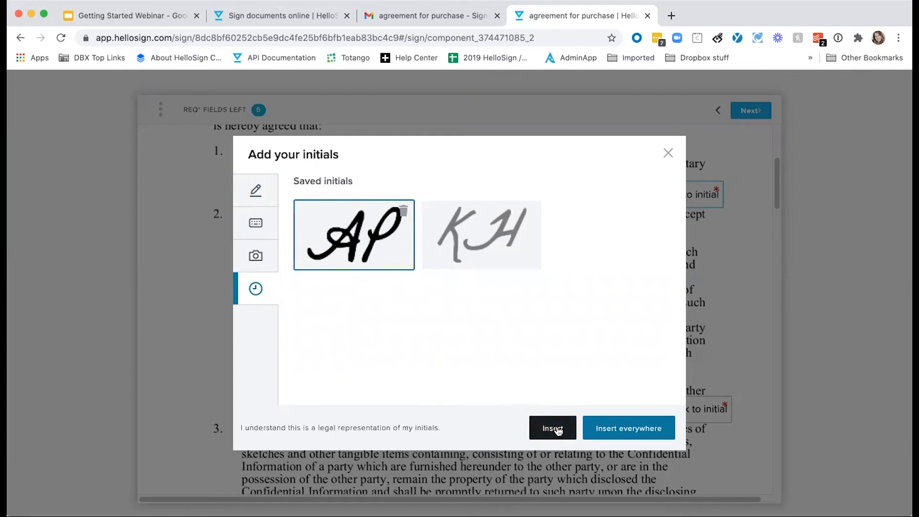
left_click(634, 432)
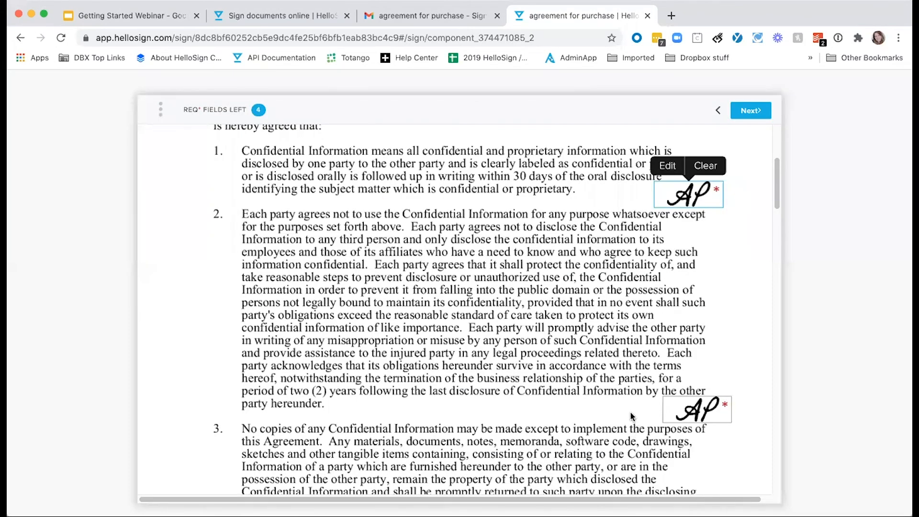
left_click(746, 110)
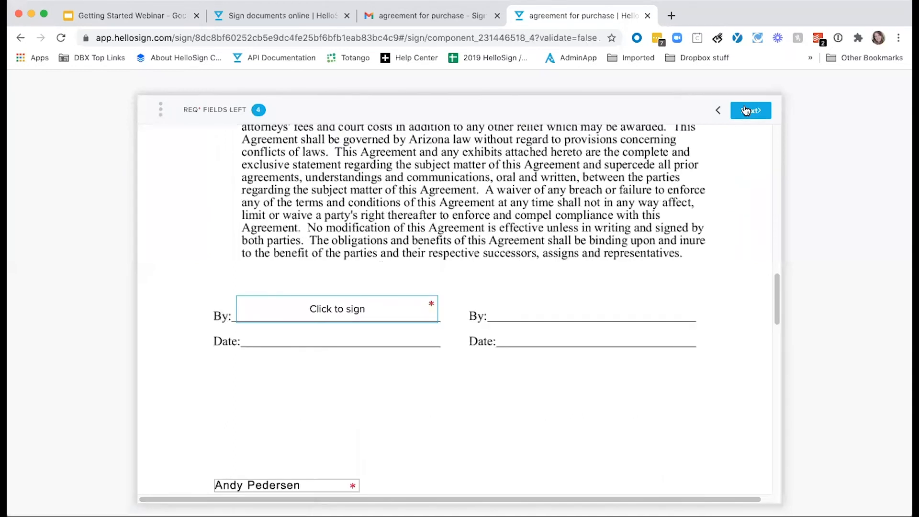
Sign the By: line with the saved signature and change the title from CEO to Program Manager
left_click(363, 314)
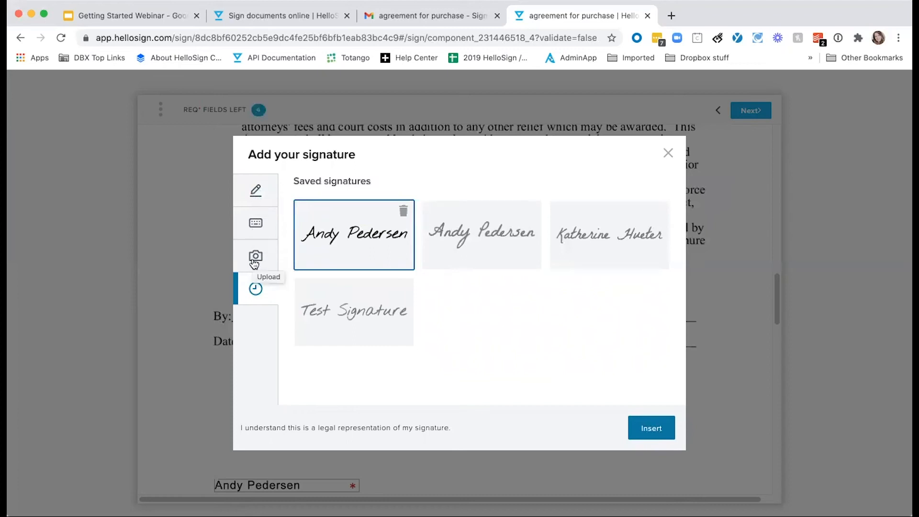
left_click(670, 435)
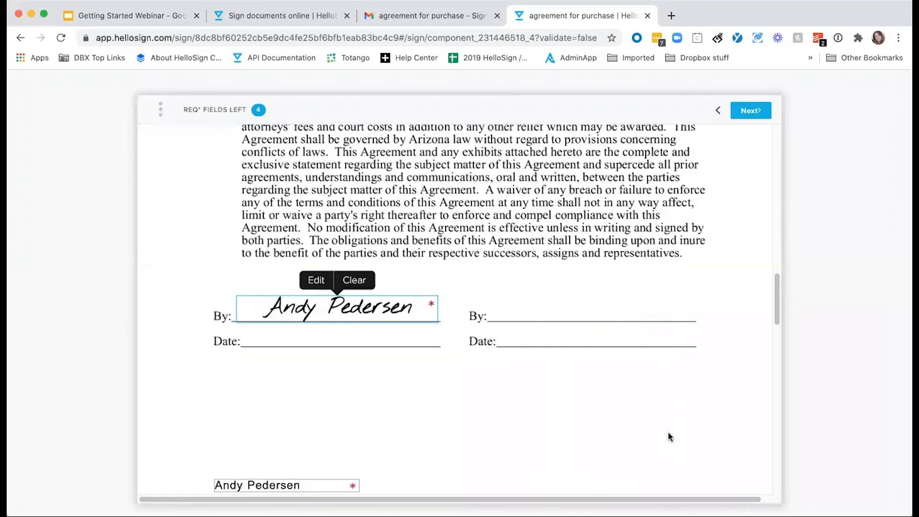
scroll(661, 421, "down", 5)
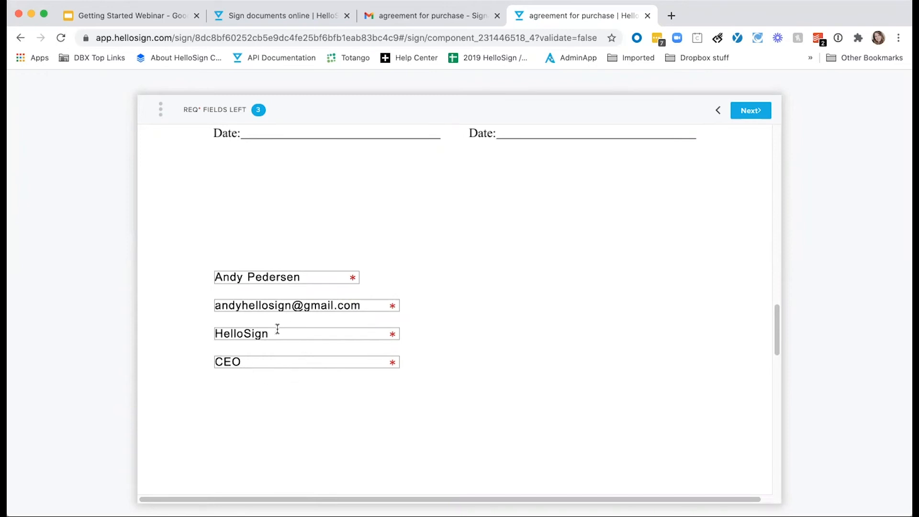
left_click(216, 361)
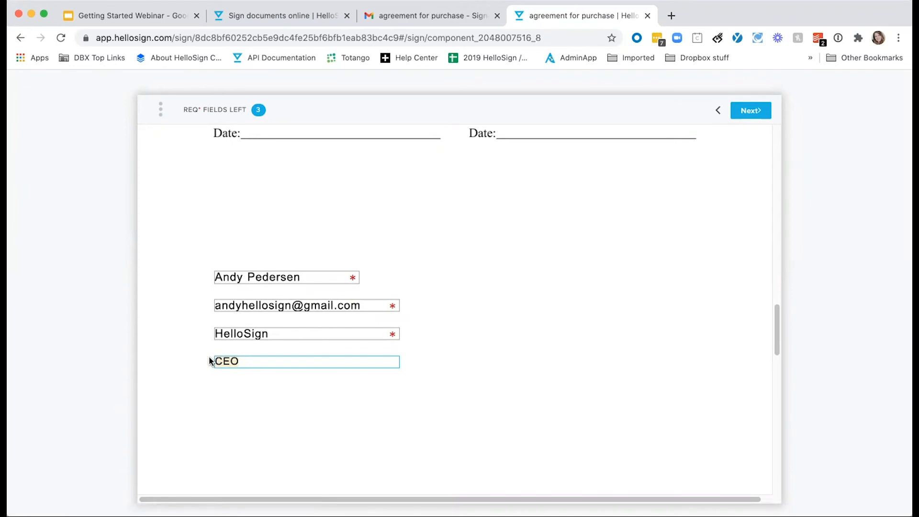
type("Program Manager")
left_click(417, 395)
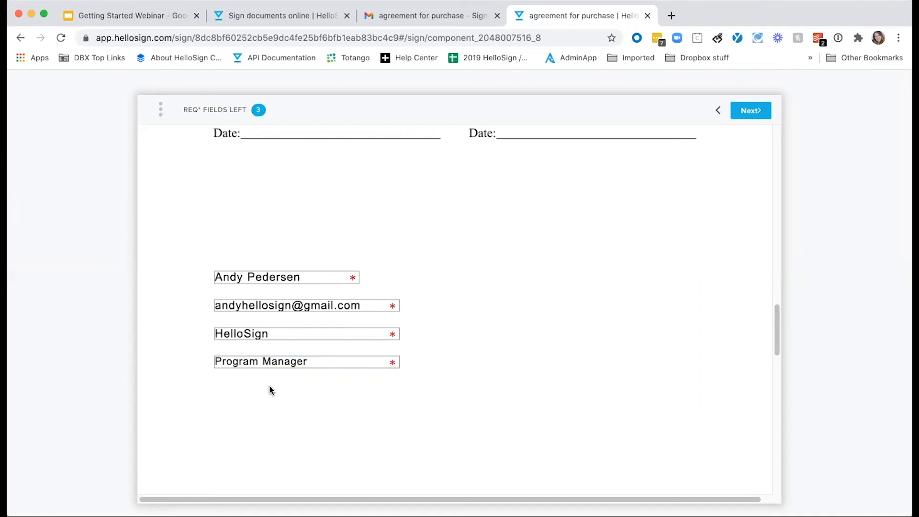
Fill in the buyer's street address, city and zip code fields
left_click(751, 110)
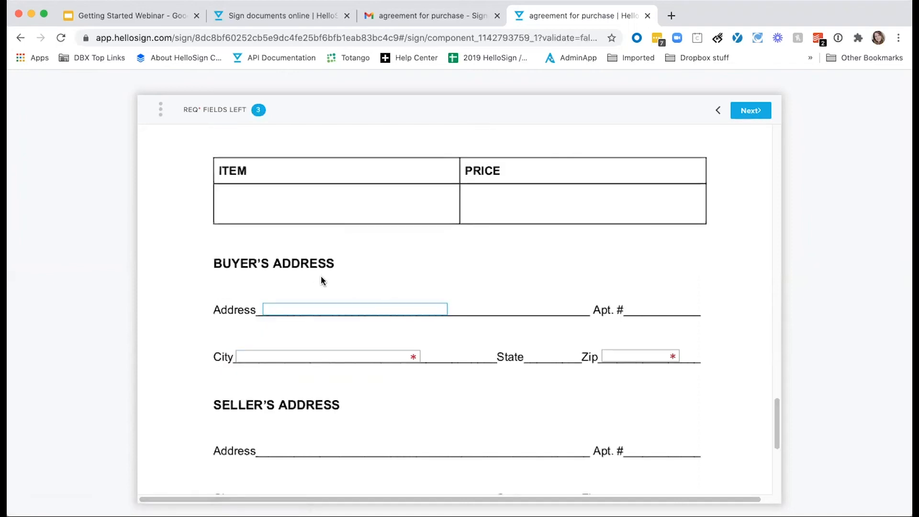
left_click(283, 357)
type("SF")
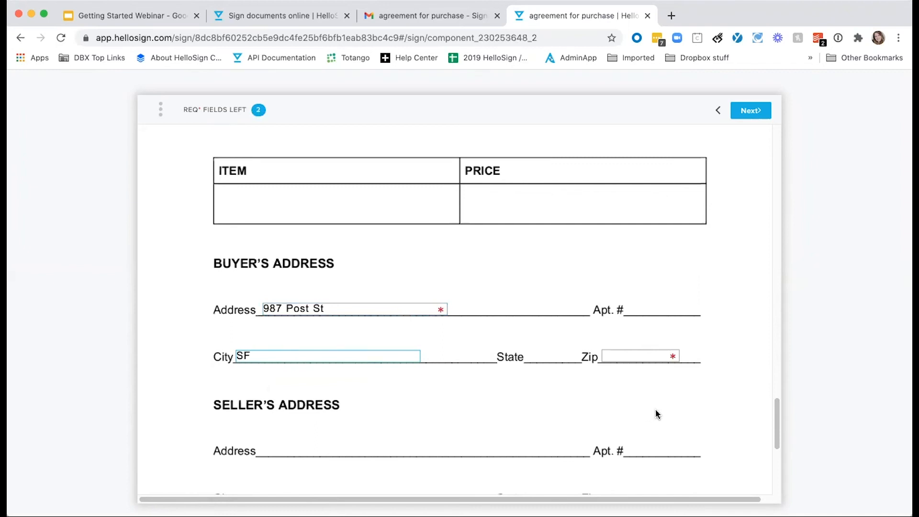
left_click(635, 356)
type("98863")
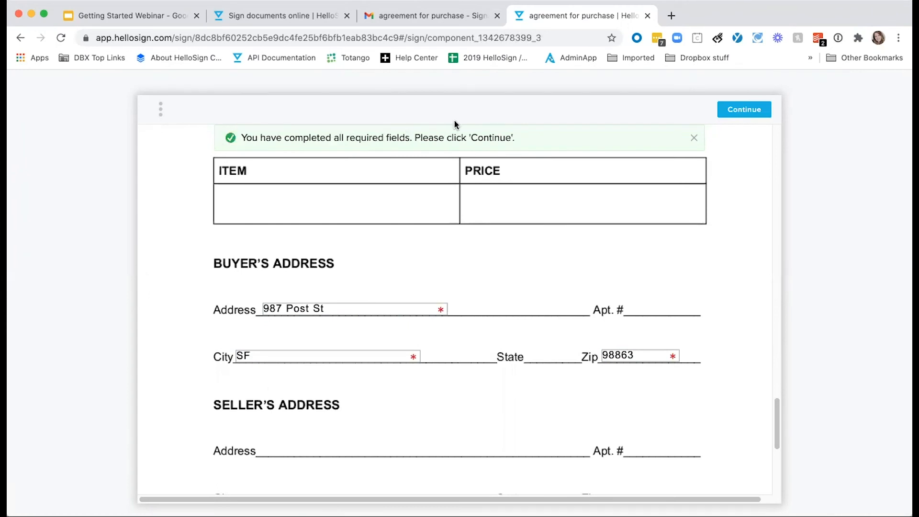
Agree to the terms to submit the signed agreement, then close the signing tab
left_click(743, 110)
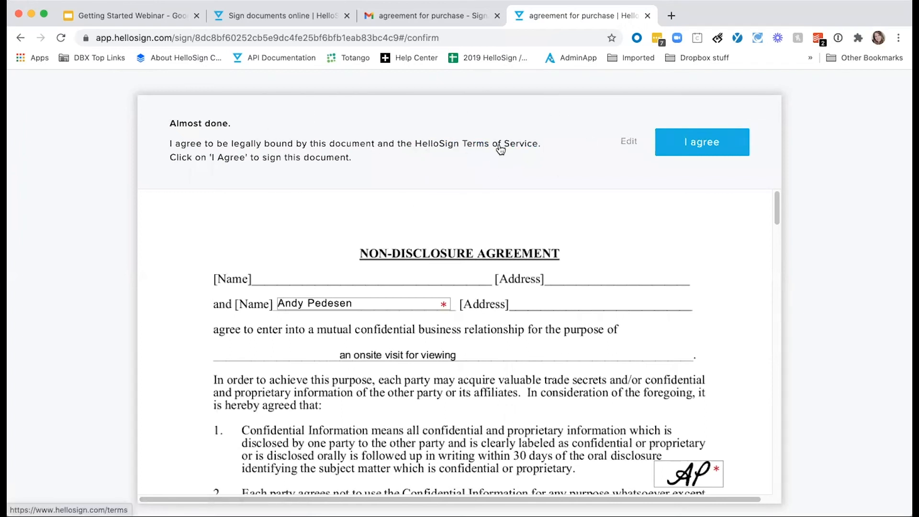
left_click(701, 143)
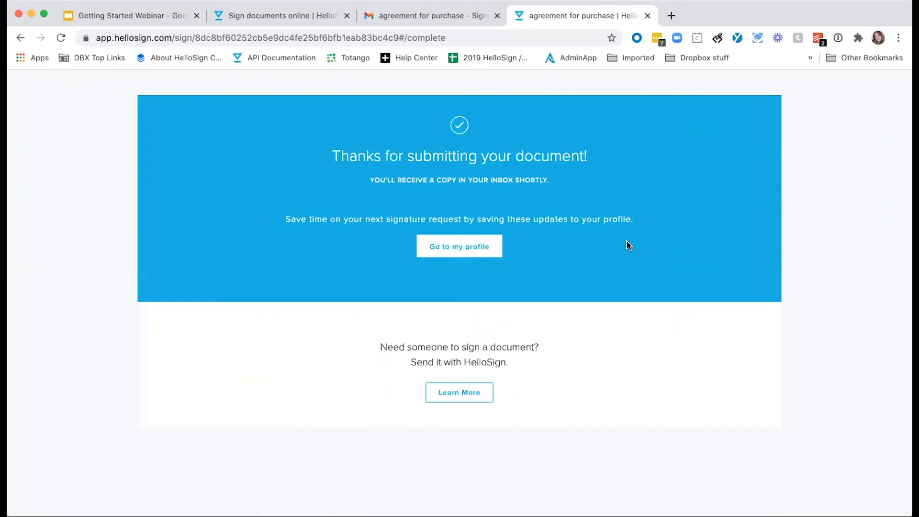
key("super+w")
key("super+w")
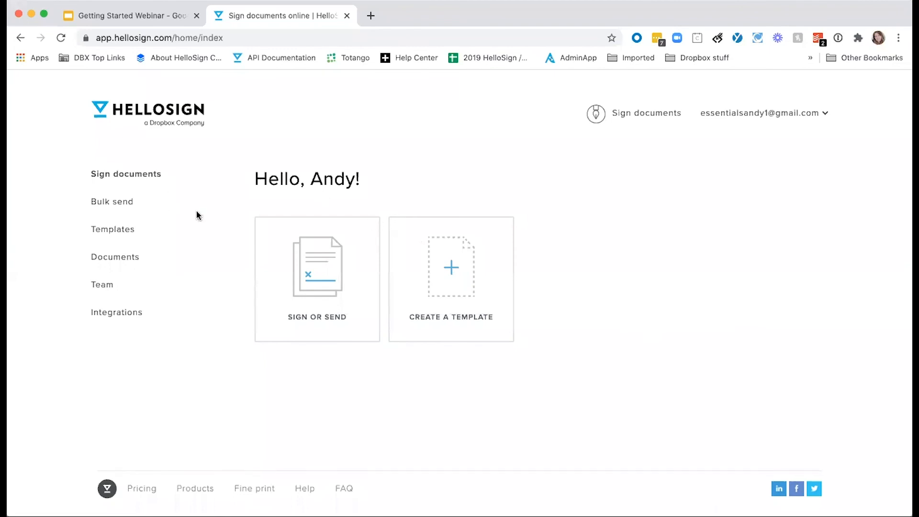
View the agreement for purchase in Documents, first signer signed and second pending, and open its actions menu
left_click(130, 259)
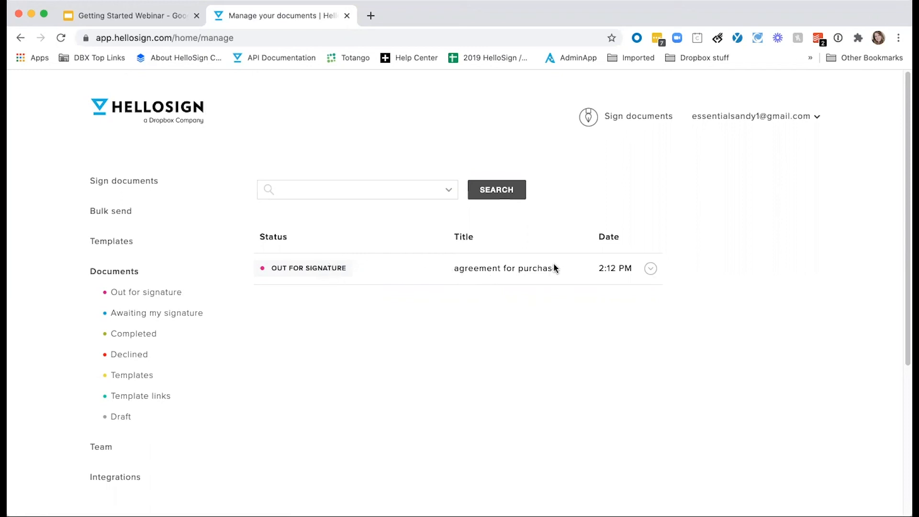
left_click(410, 269)
scroll(780, 185, "down", 1)
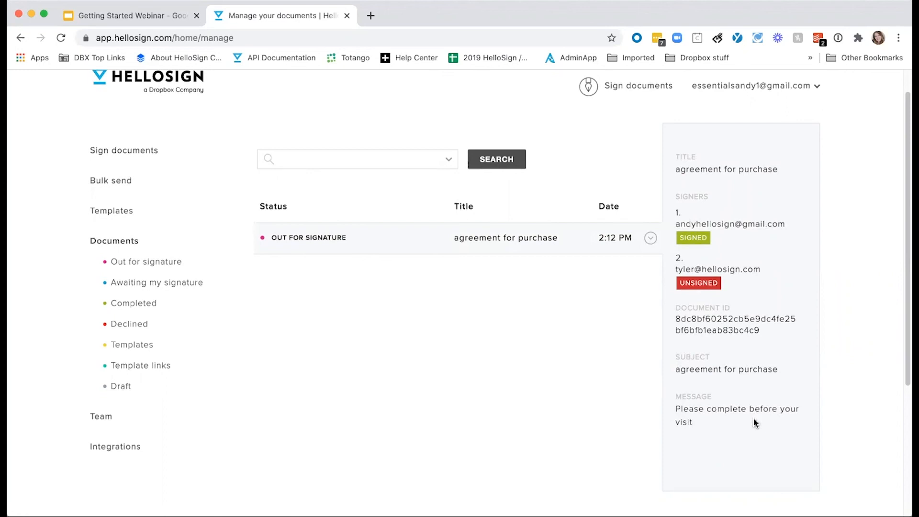
left_click(651, 238)
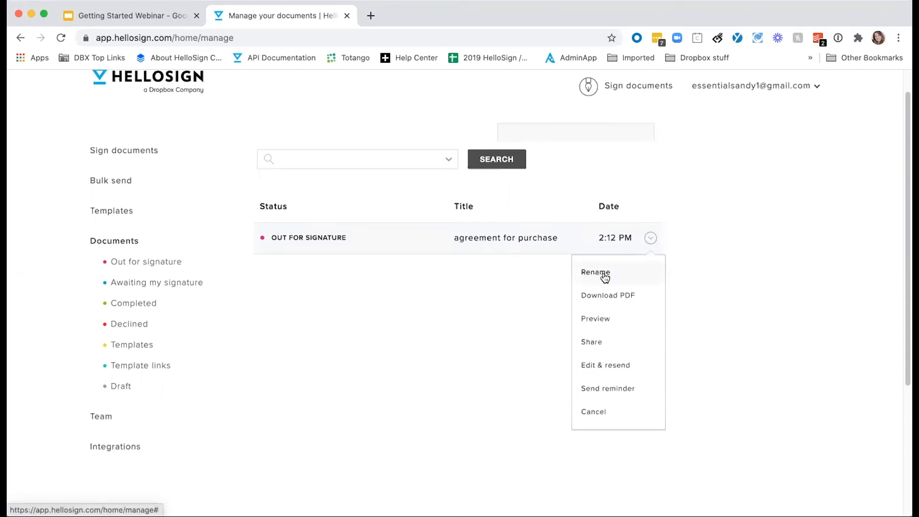
Preview the agreement for purchase down to its Out For Signature Audit Trail, then reopen its row actions
left_click(605, 324)
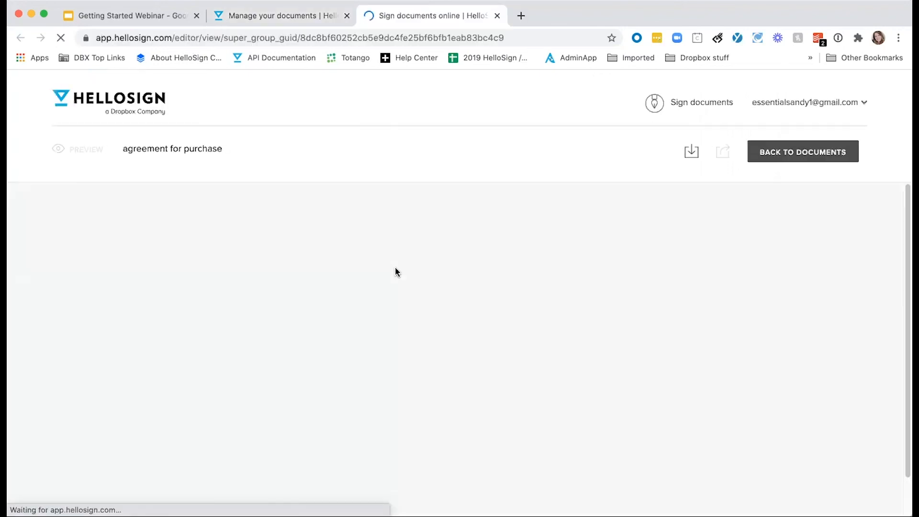
scroll(403, 274, "down", 1)
scroll(495, 355, "down", 4)
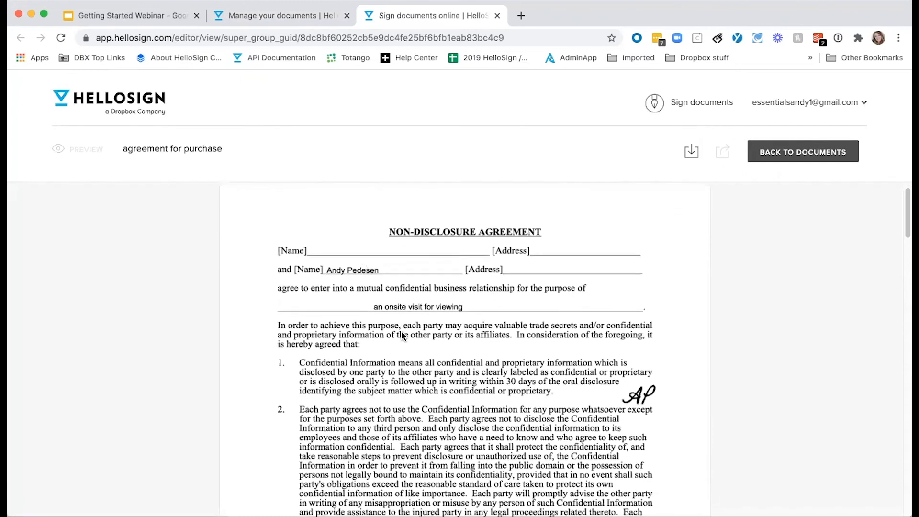
scroll(494, 355, "down", 15)
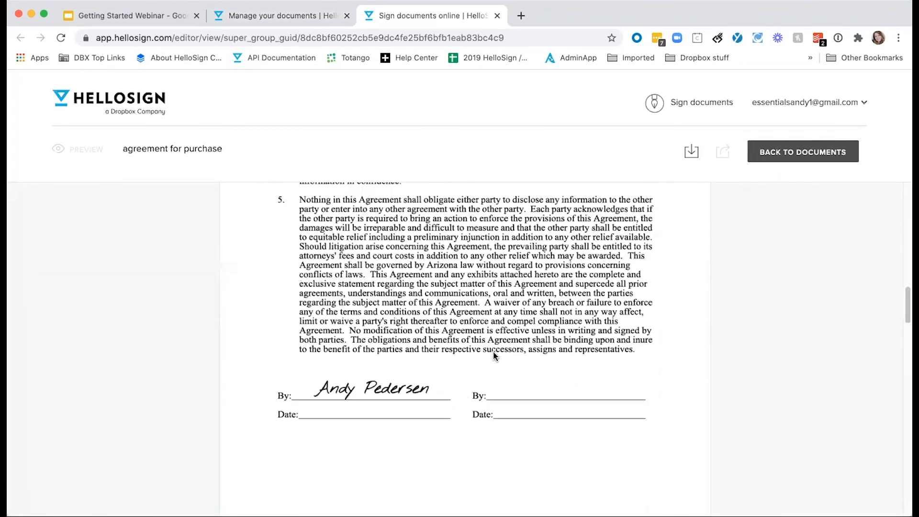
scroll(495, 355, "down", 8)
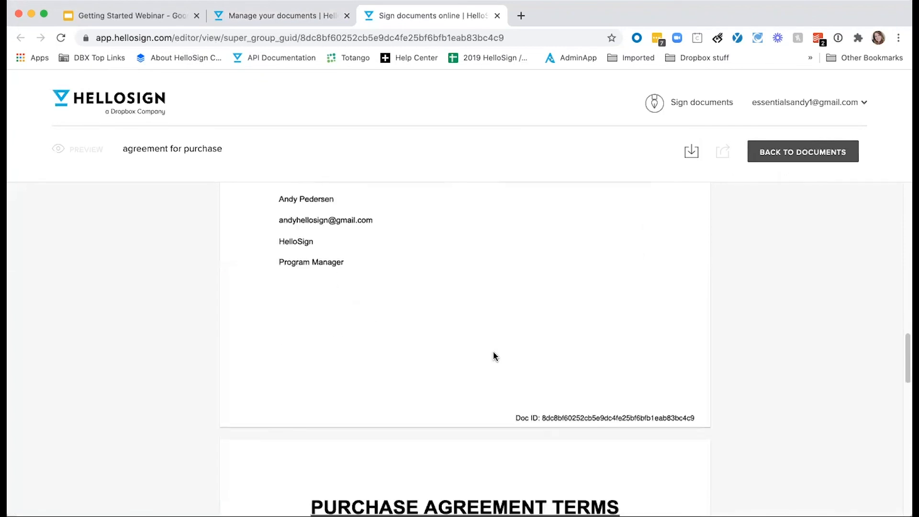
scroll(495, 355, "down", 12)
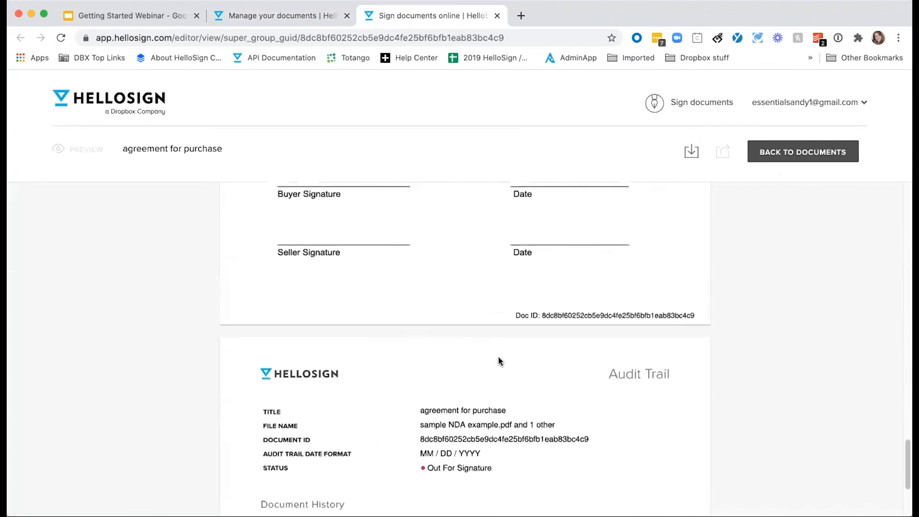
scroll(636, 420, "down", 7)
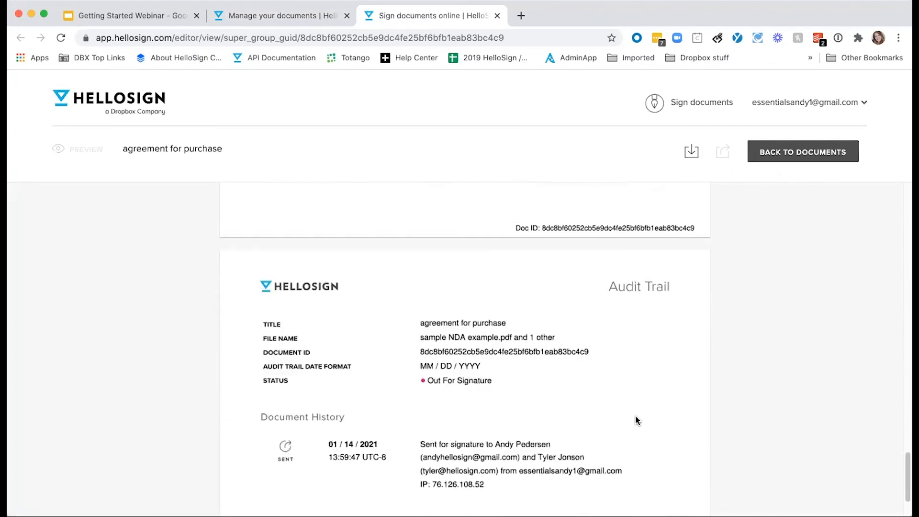
scroll(637, 421, "down", 2)
scroll(637, 421, "up", 10)
scroll(637, 421, "down", 2)
scroll(636, 421, "up", 1)
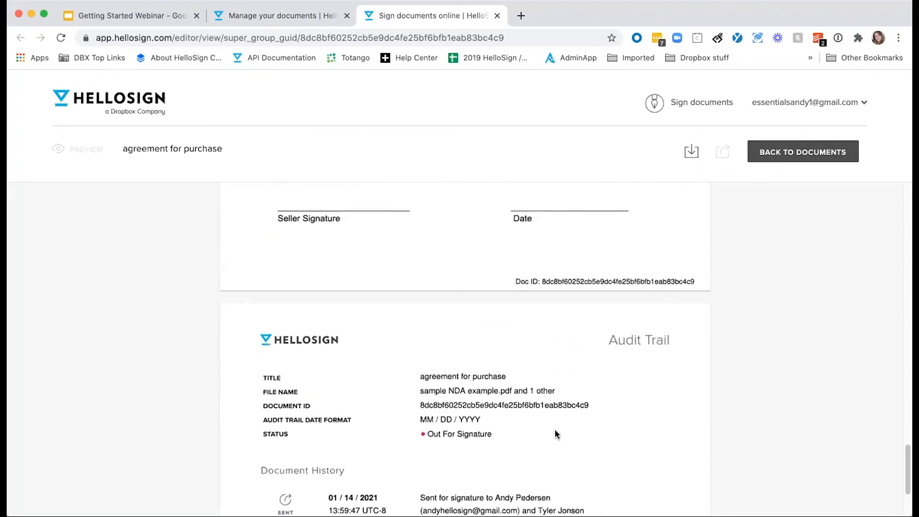
key("ctrl+shift+Tab")
left_click(650, 238)
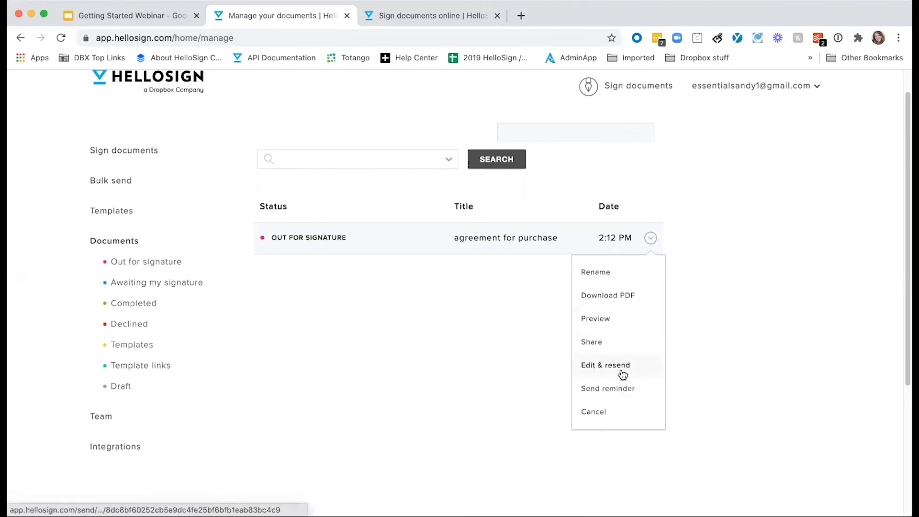
Check the unsigned signer's reminder without sending it, then filter Documents to Templates and open the NDA template's actions
left_click(609, 390)
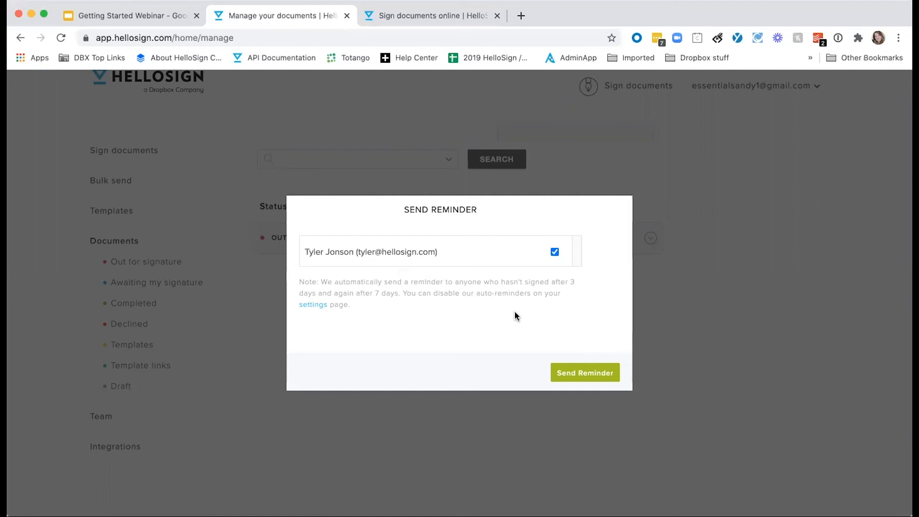
key("Escape")
left_click(118, 348)
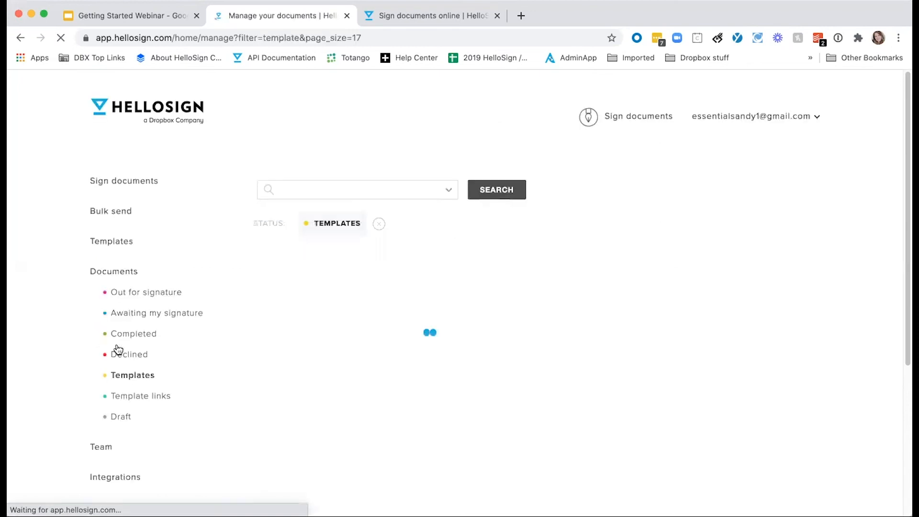
left_click(437, 294)
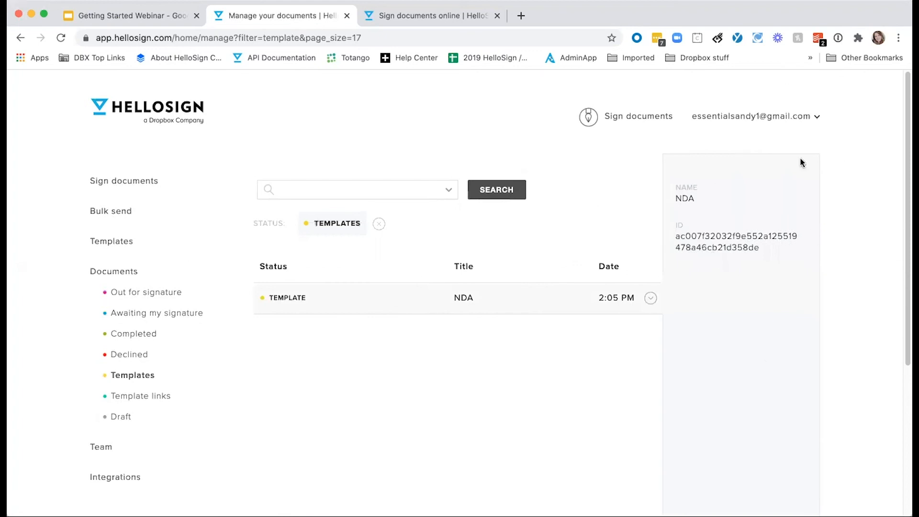
left_click(490, 301)
left_click(651, 299)
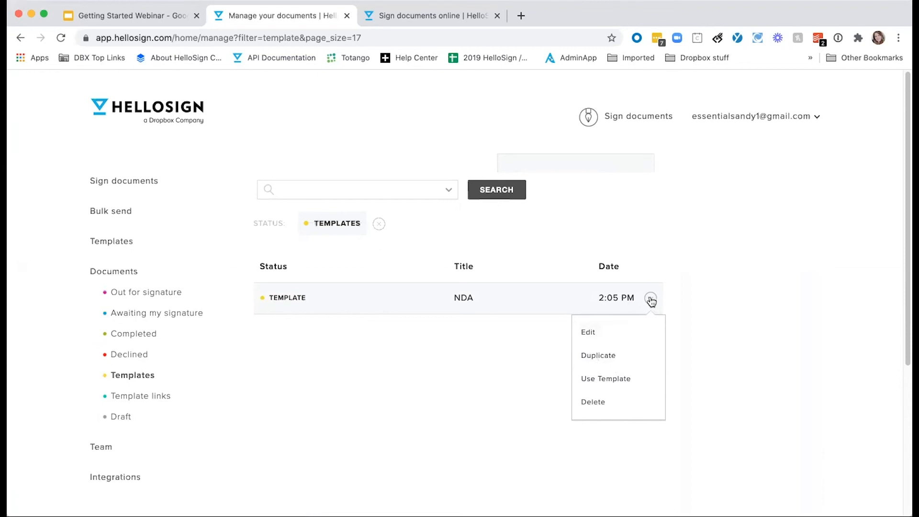
scroll(140, 238, "down", 5)
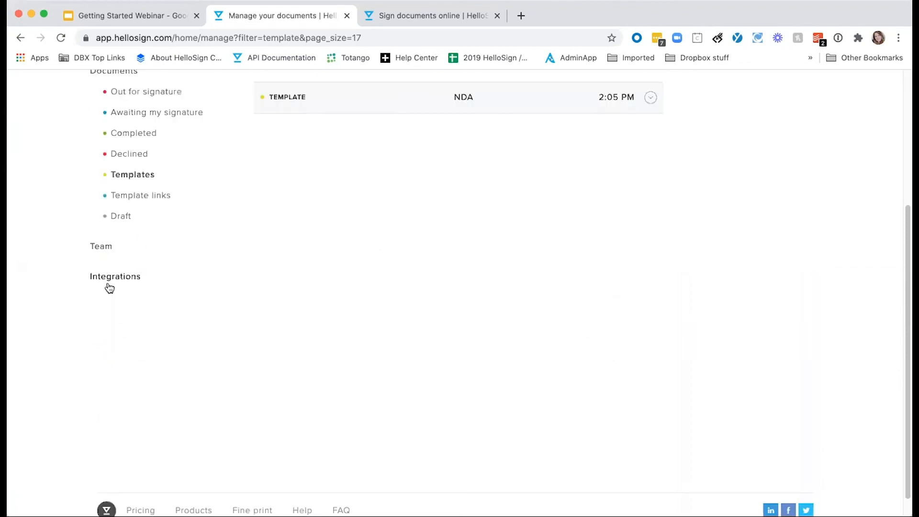
Look over the Integrations settings (Dropbox, Gmail, Google Drive, Salesforce, Zapier, Box, Evernote), then open the account dropdown
left_click(129, 278)
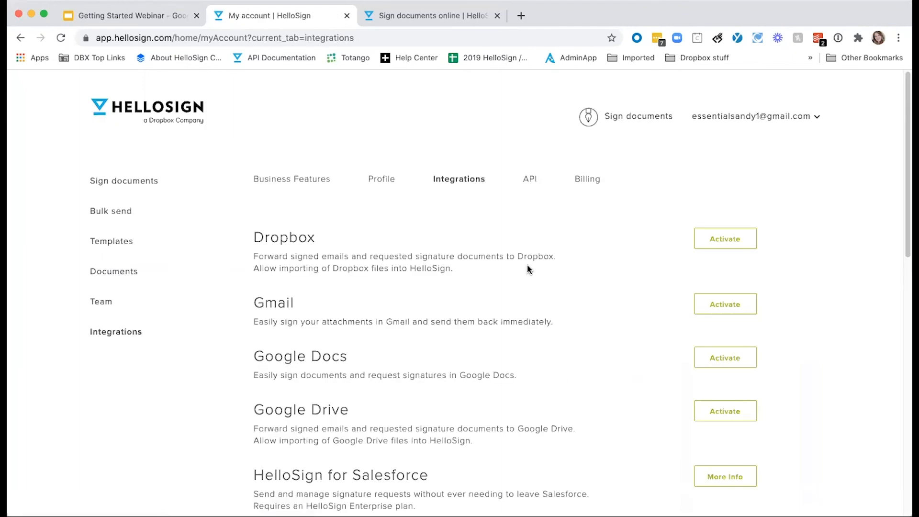
scroll(529, 269, "down", 6)
scroll(530, 269, "down", 3)
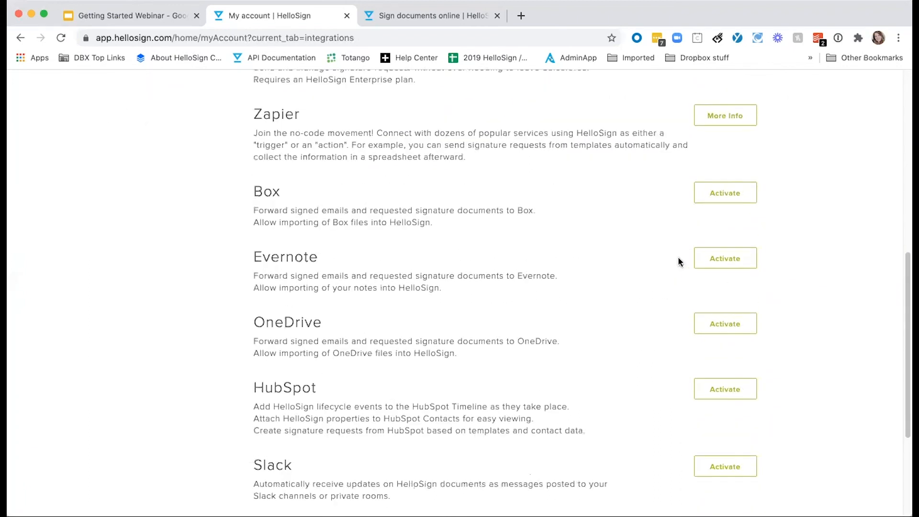
scroll(625, 258, "up", 1)
scroll(625, 258, "up", 5)
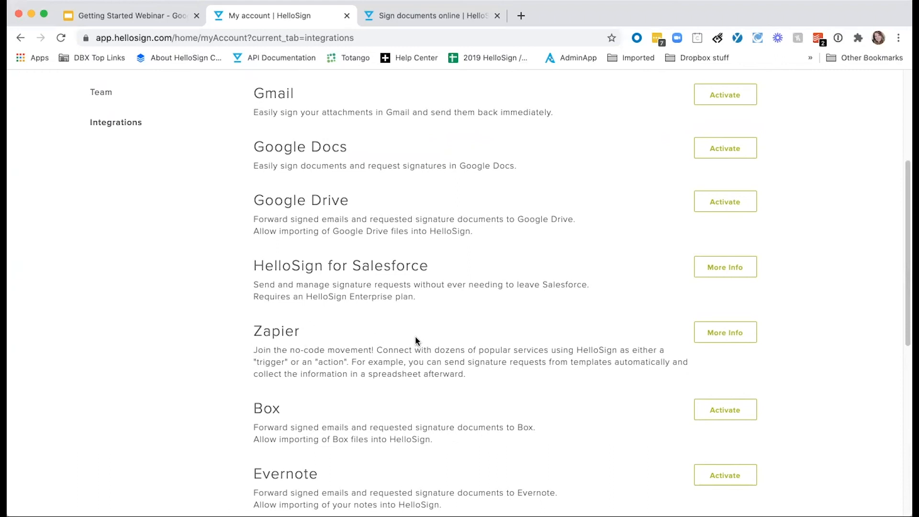
scroll(415, 336, "up", 5)
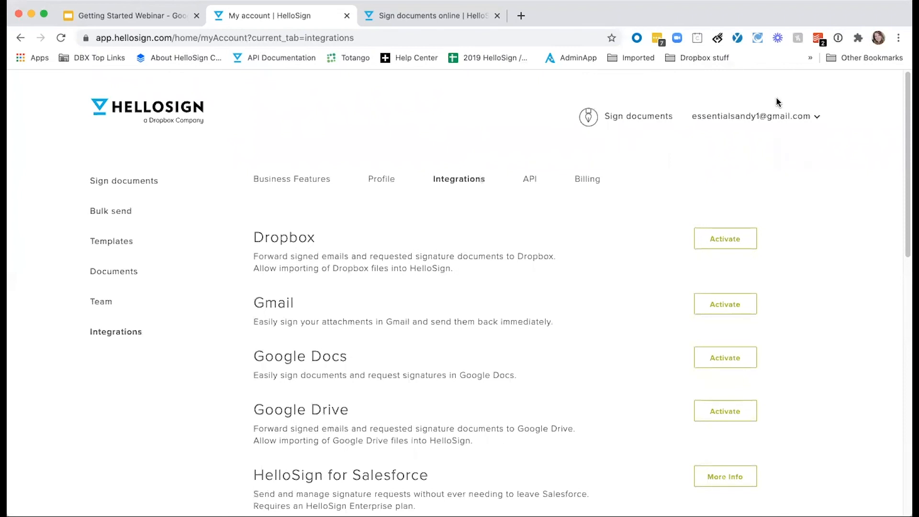
left_click(773, 117)
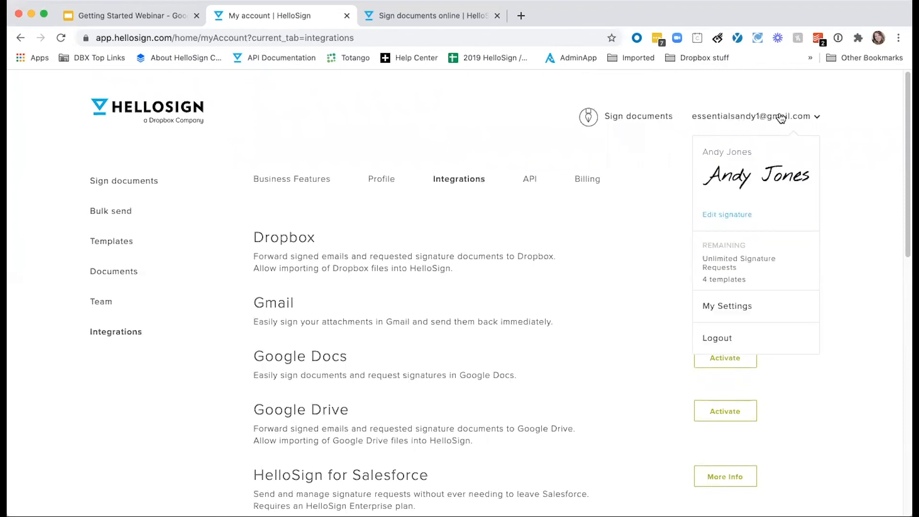
In My Settings, try the locked branding logo upload and review Business Features before moving to Profile
left_click(747, 311)
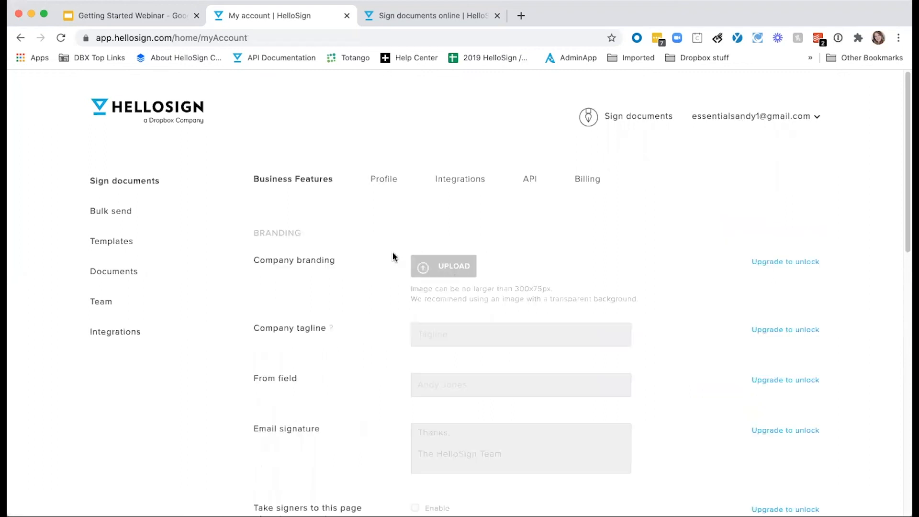
left_click(455, 276)
scroll(673, 287, "down", 8)
scroll(672, 288, "down", 6)
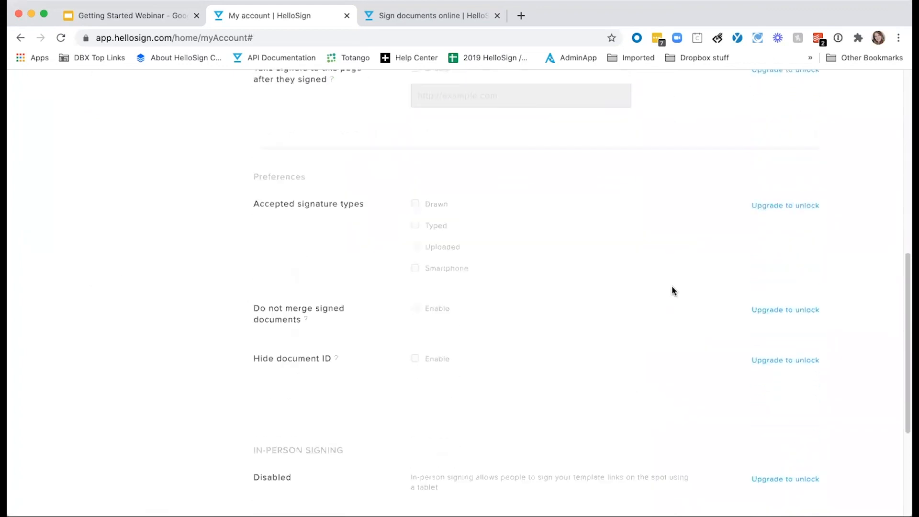
scroll(672, 288, "up", 6)
scroll(673, 287, "up", 8)
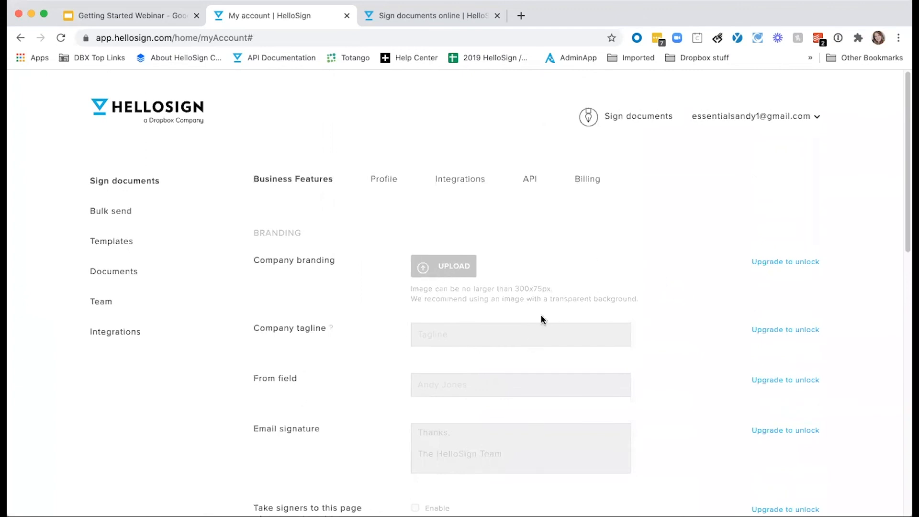
scroll(582, 315, "down", 5)
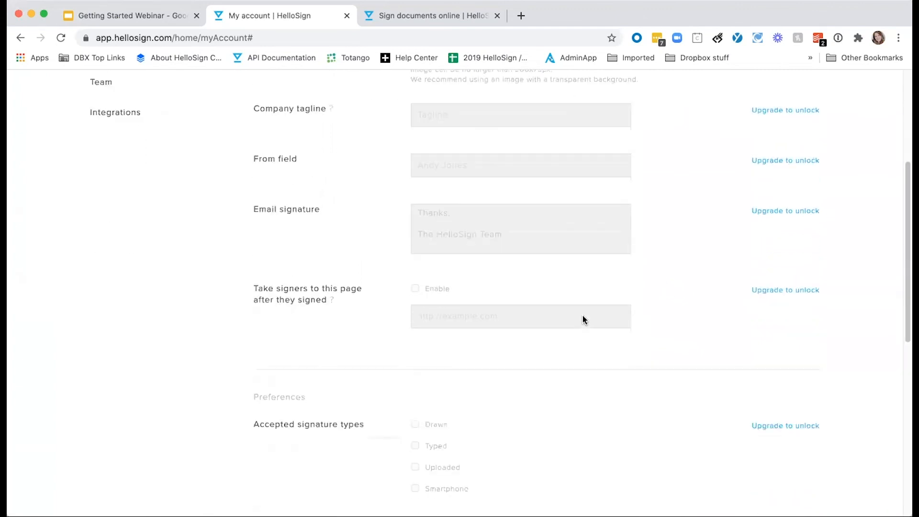
scroll(583, 314, "up", 5)
left_click(384, 175)
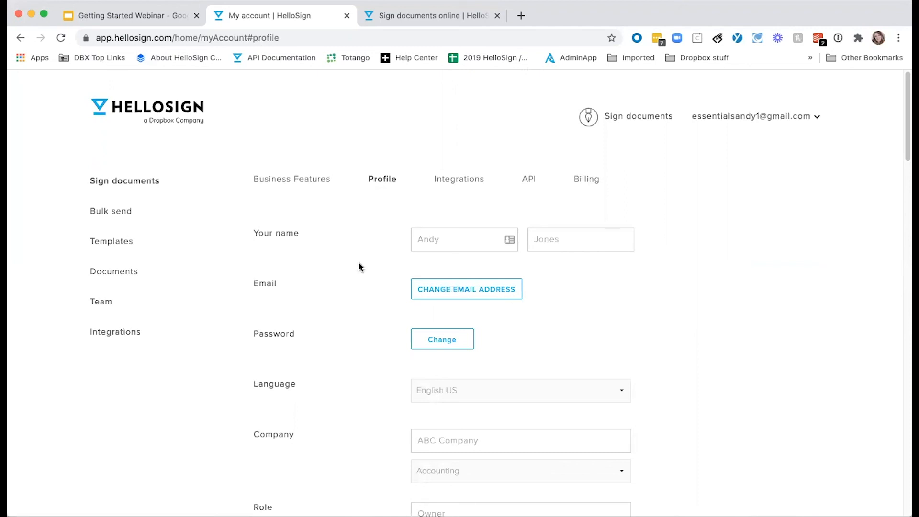
scroll(359, 265, "down", 2)
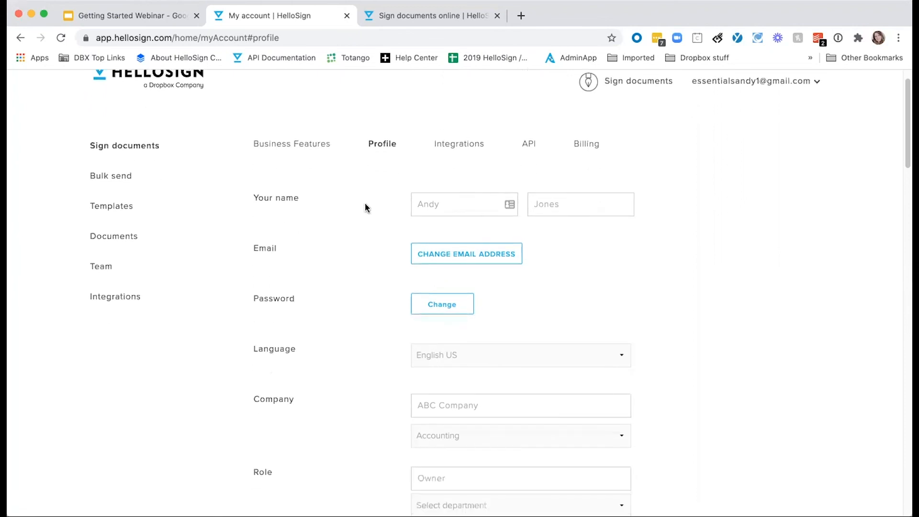
scroll(382, 292, "down", 5)
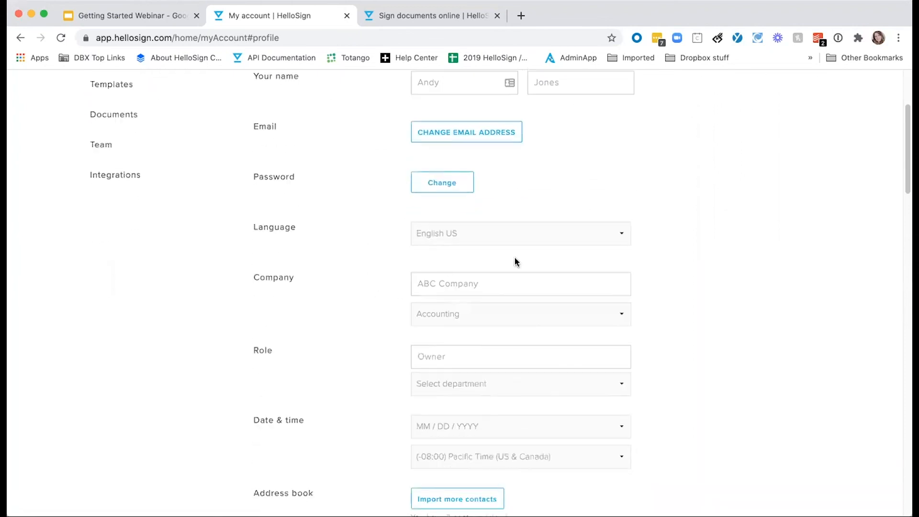
scroll(312, 263, "down", 4)
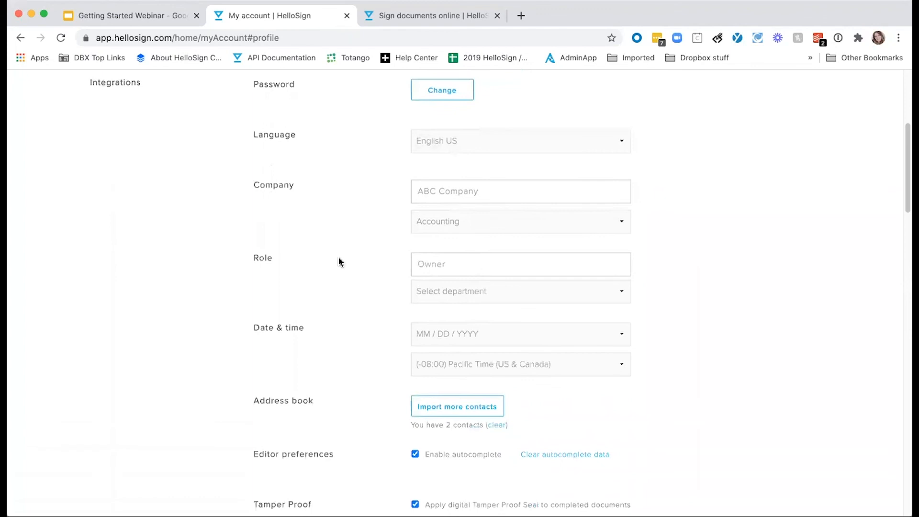
scroll(378, 285, "down", 2)
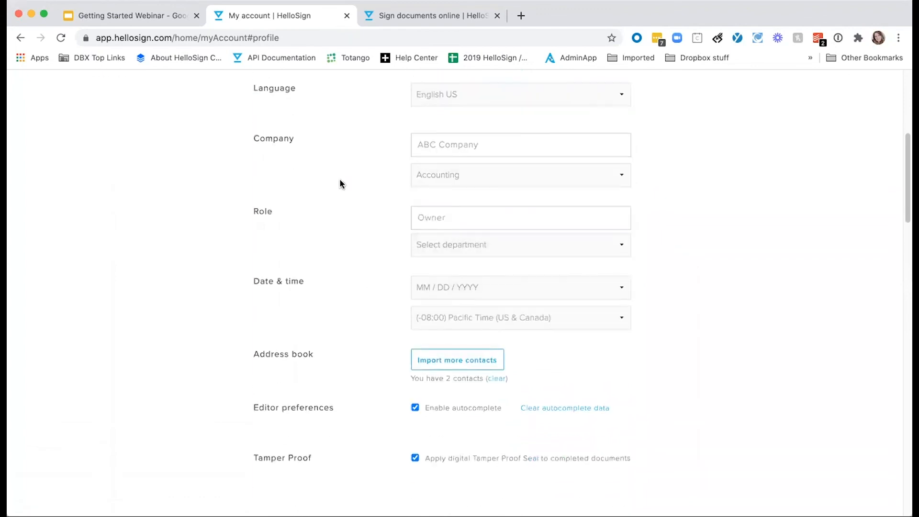
scroll(349, 230, "down", 3)
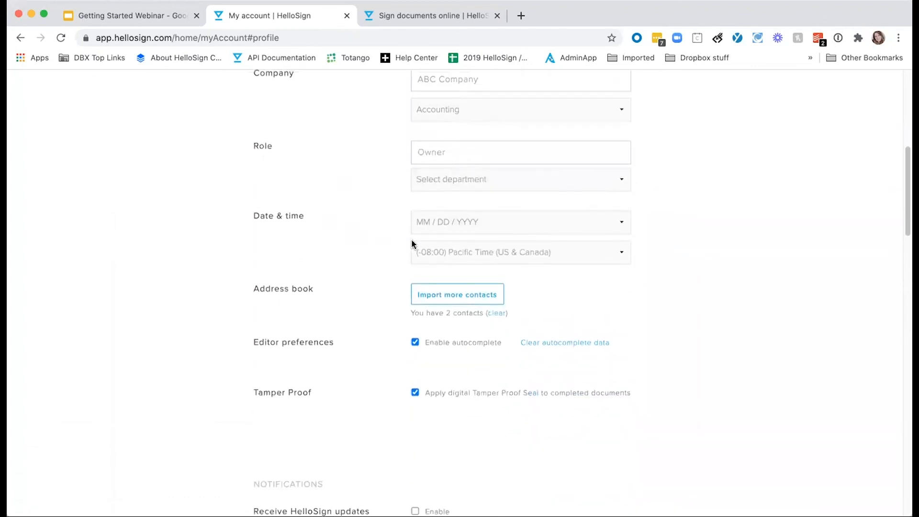
scroll(349, 291, "down", 10)
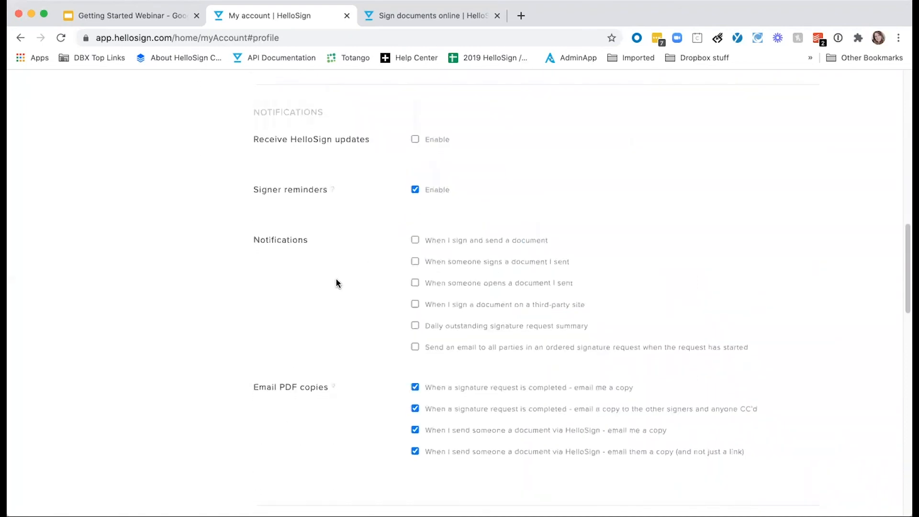
Read through Notifications, 2-Factor Authentication, E-Sign Disclosure and Account Activity, then save the Profile tab
scroll(336, 284, "down", 1)
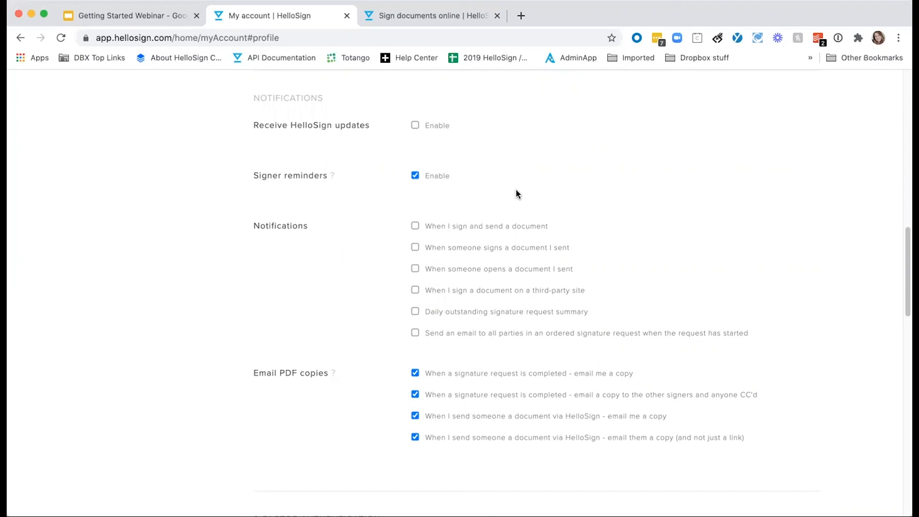
scroll(521, 209, "down", 2)
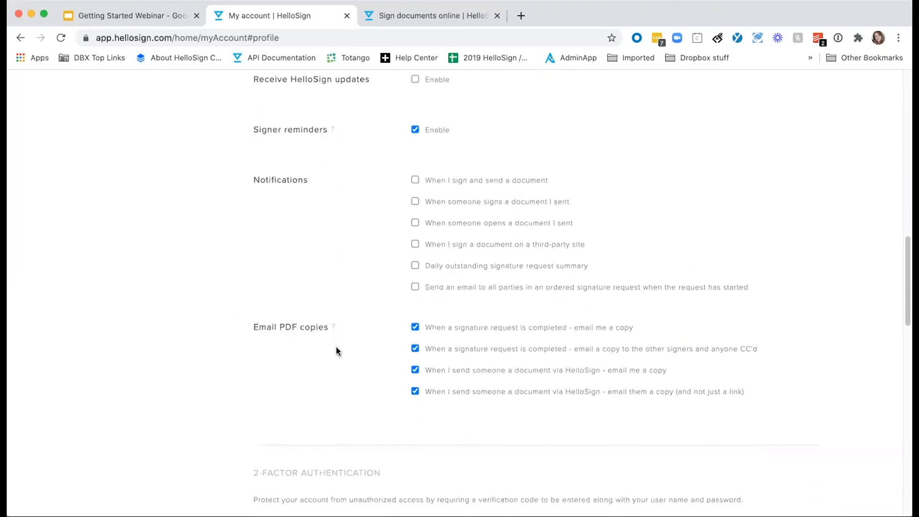
scroll(336, 347, "down", 1)
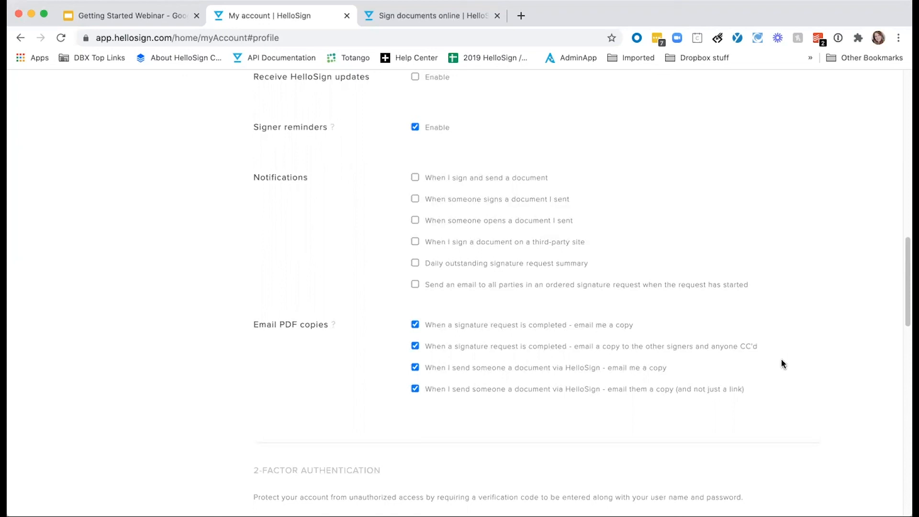
scroll(782, 363, "down", 6)
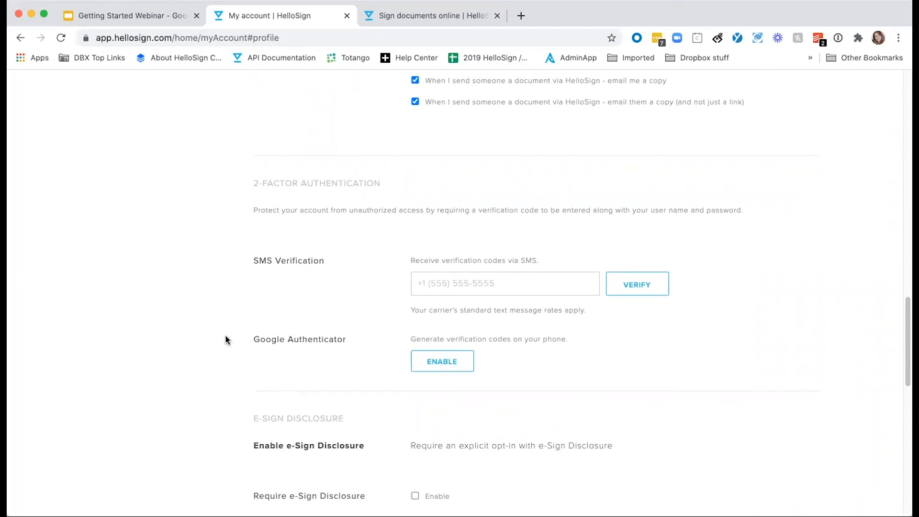
scroll(244, 338, "down", 6)
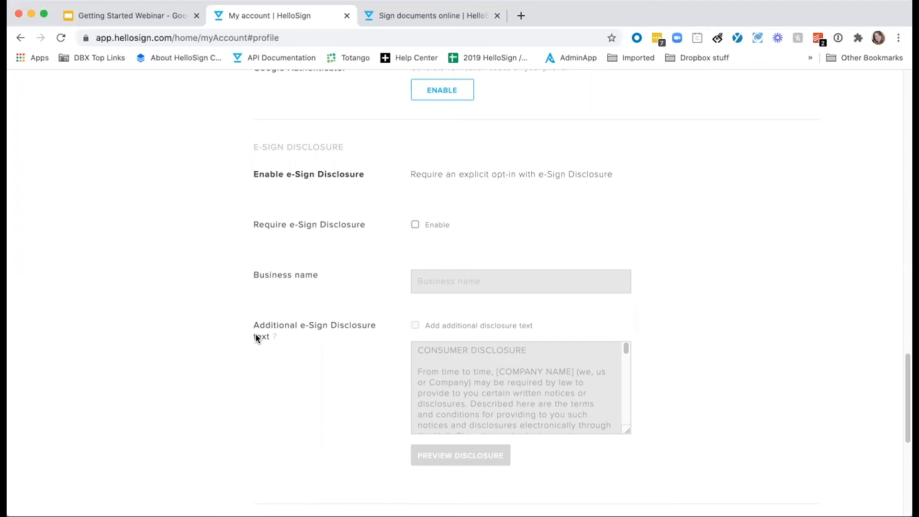
scroll(579, 332, "down", 5)
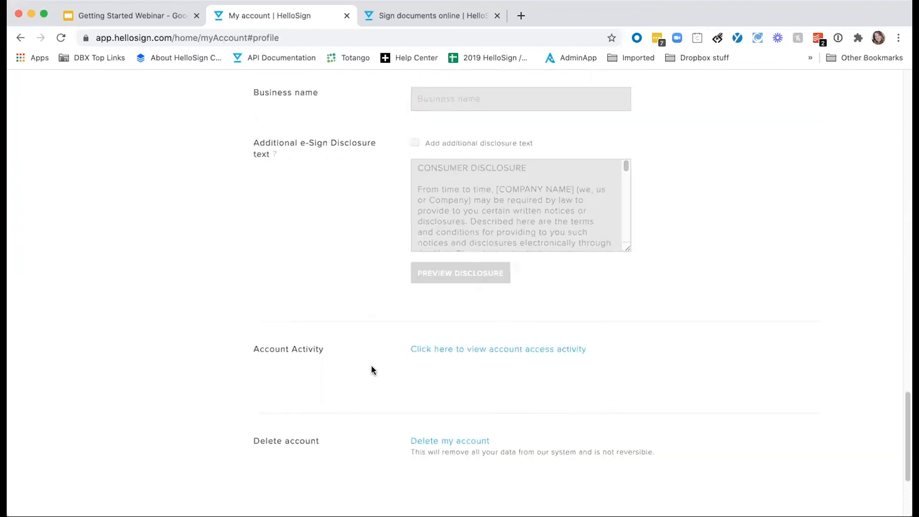
scroll(373, 370, "down", 3)
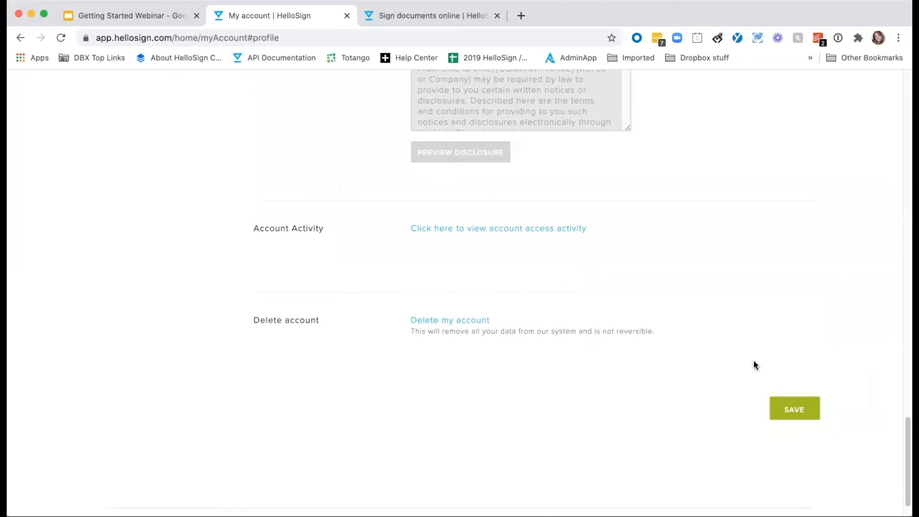
left_click(797, 412)
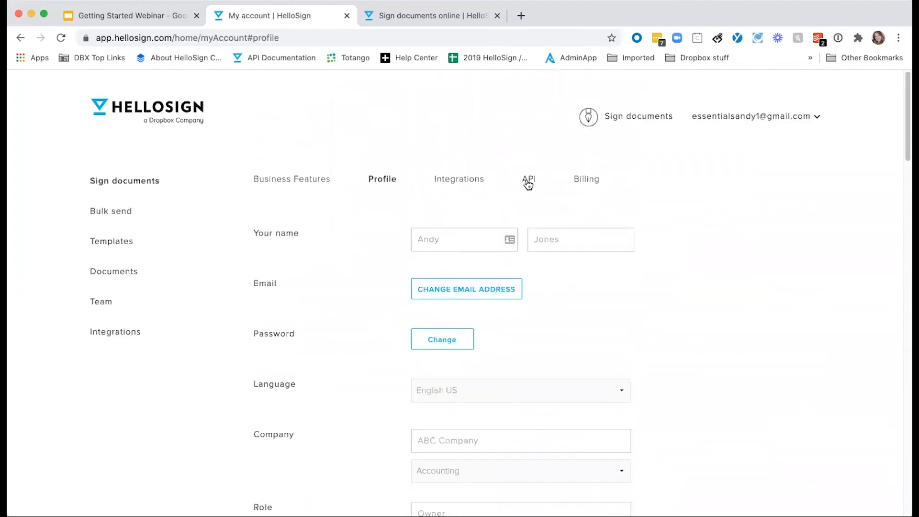
Check the API dashboard and key options, then view Billing's Essentials 30-day free trial plan
left_click(528, 184)
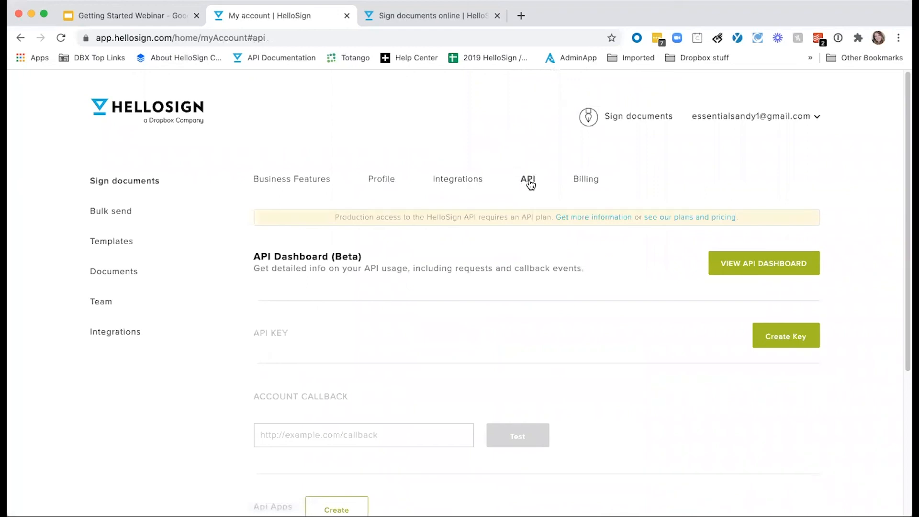
scroll(420, 260, "down", 1)
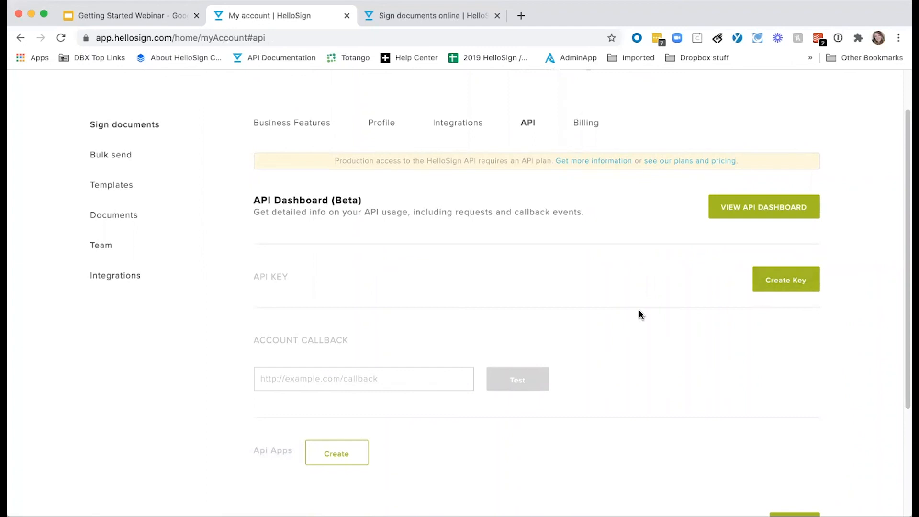
scroll(639, 310, "up", 3)
left_click(589, 178)
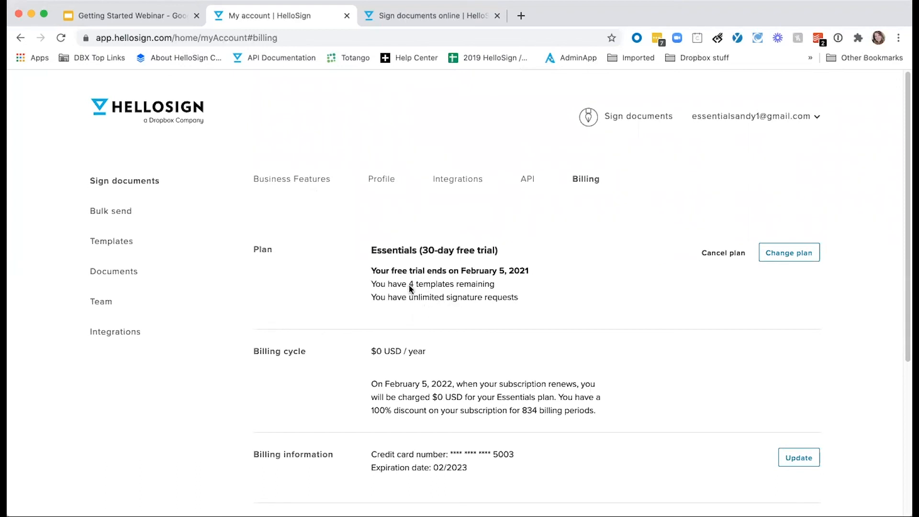
scroll(497, 320, "down", 4)
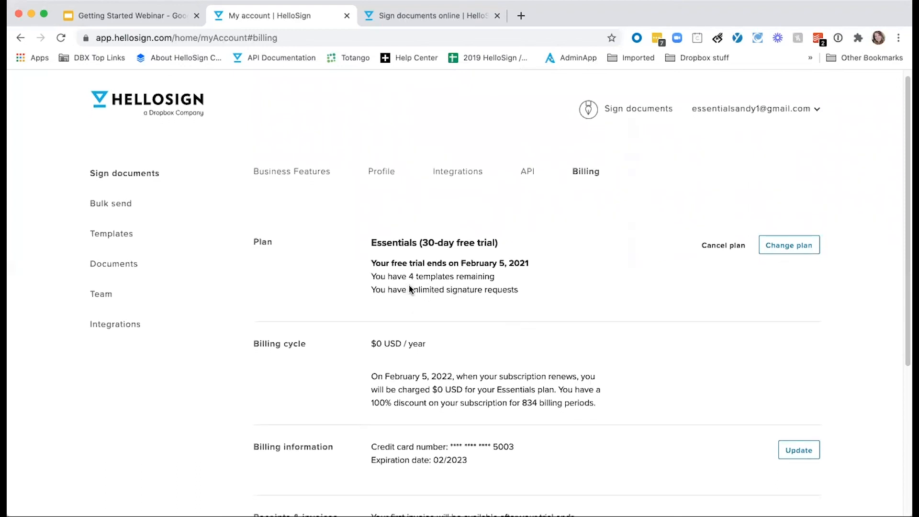
scroll(498, 320, "down", 5)
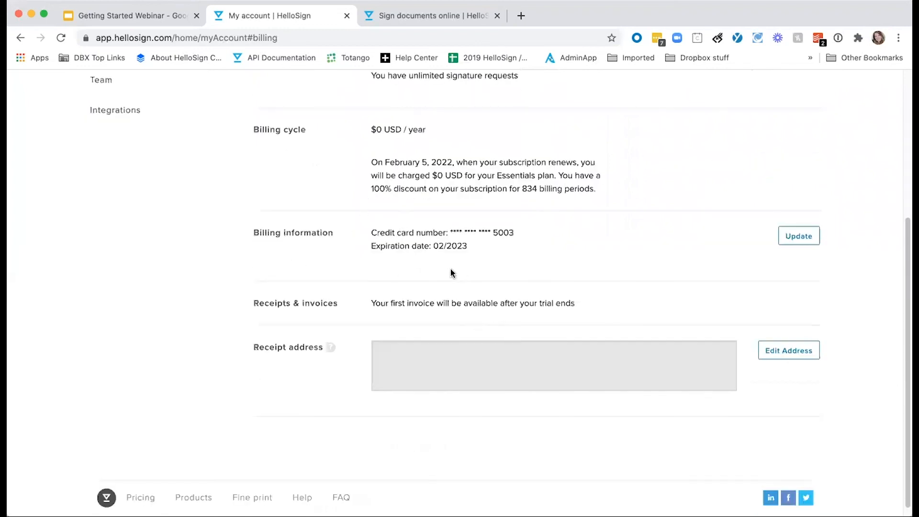
scroll(543, 254, "down", 1)
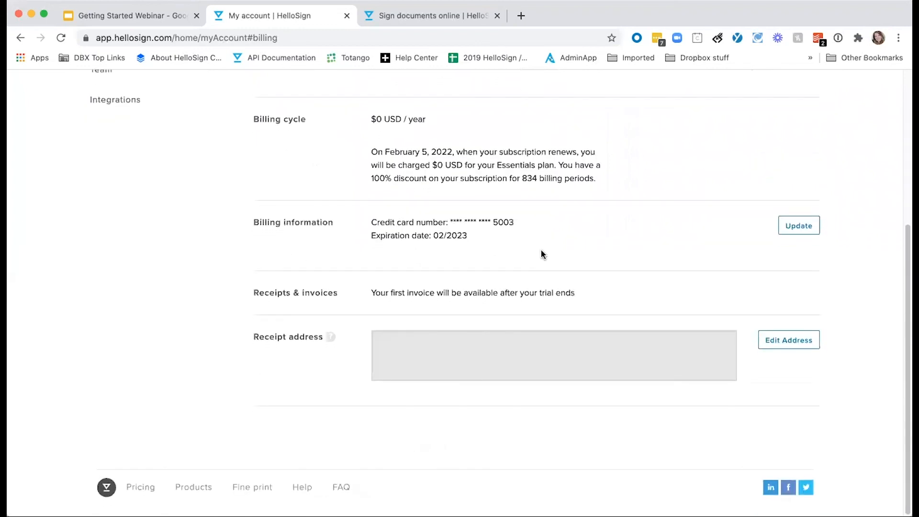